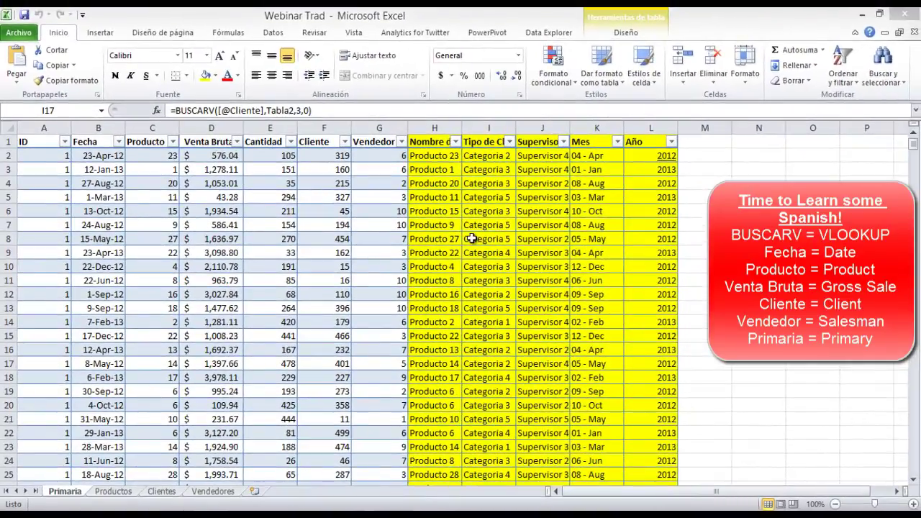
Step: Examine the header row of the raw data table, starting from the ID column
left_click(480, 240)
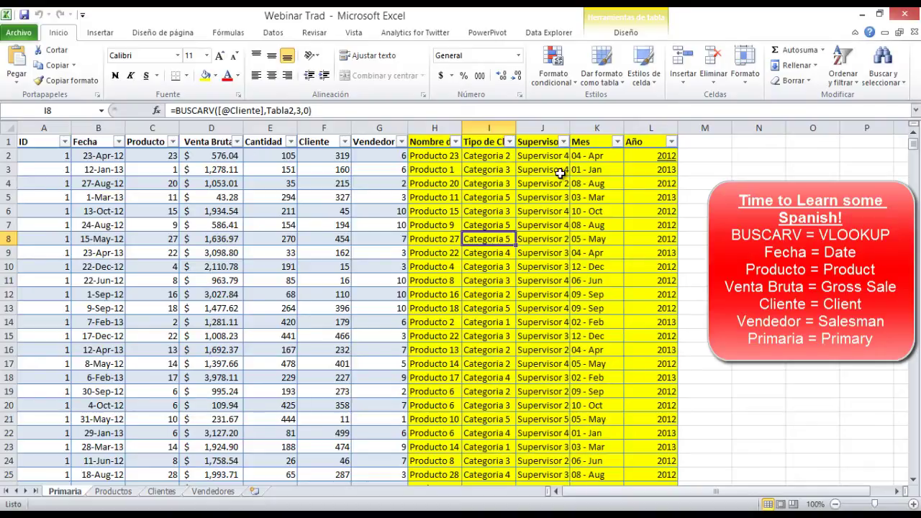
key("Left")
key("Left")
key("Home")
key("Up")
key("Up")
key("ctrl+Home")
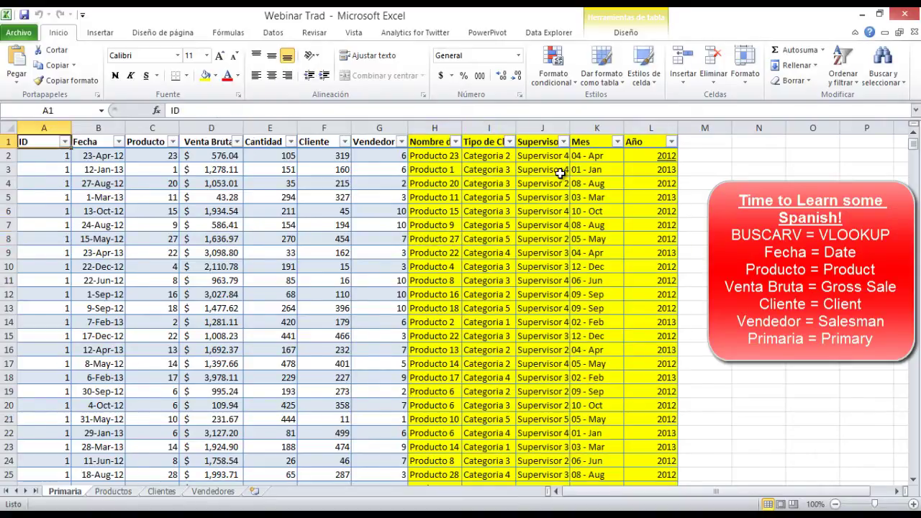
key("shift+Right")
key("shift+Right")
key("shift+Right")
key("shift+Right")
key("shift+Right")
key("shift+Right")
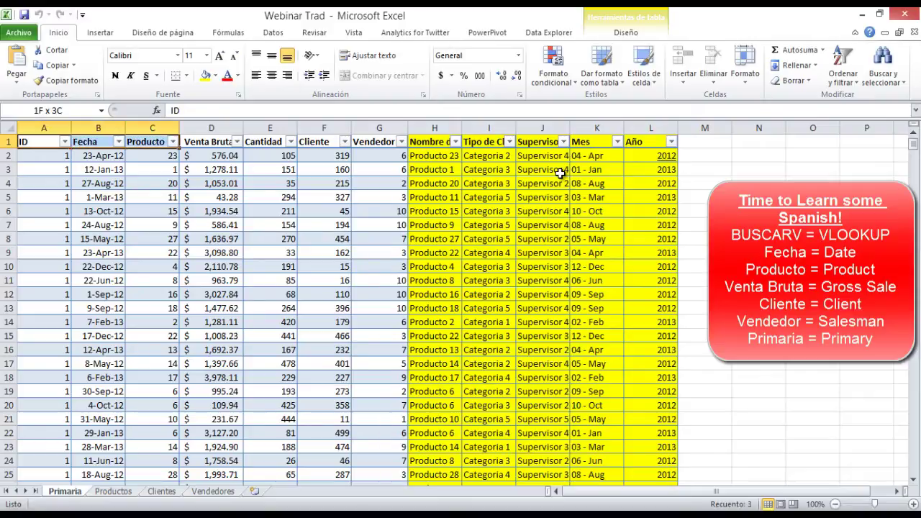
Step: Look down the ID column and across a data row through to the Vendedor column
key("Down")
key("Down")
key("Down")
key("Down")
key("Down")
key("Down")
key("Down")
key("Down")
key("Down")
key("Down")
key("Down")
key("Down")
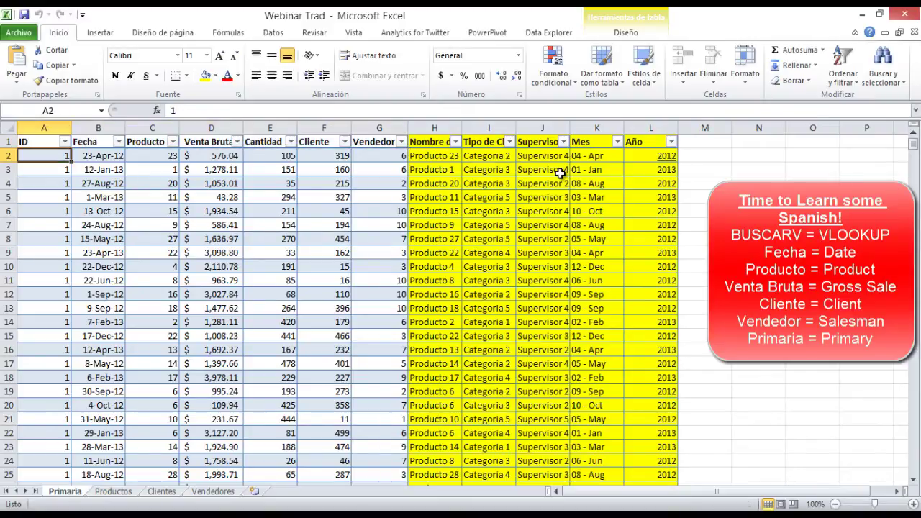
key("Right")
key("Right")
key("Right")
key("Right")
key("Right")
key("Right")
key("Right")
key("Left")
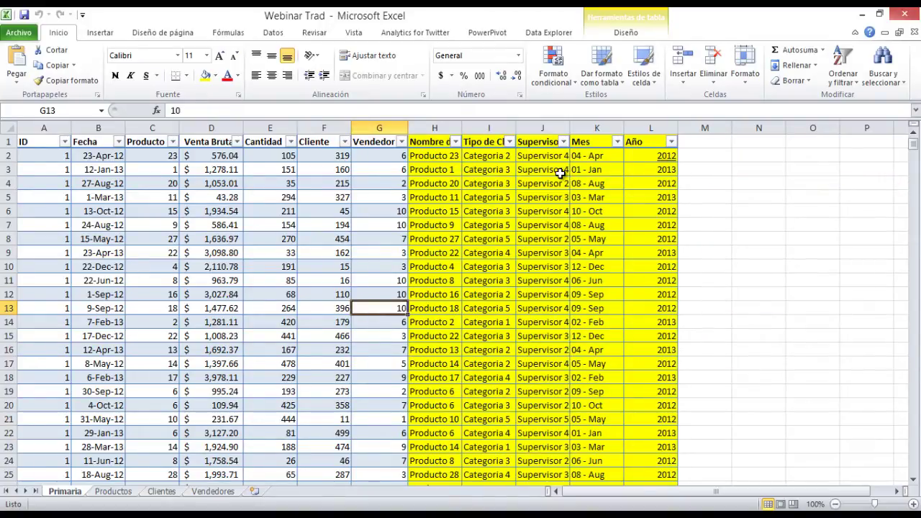
key("Left")
Step: Review the formulas in the yellow calculated columns, from Nombre de Producto through Mes and Año
key("Right")
key("Right")
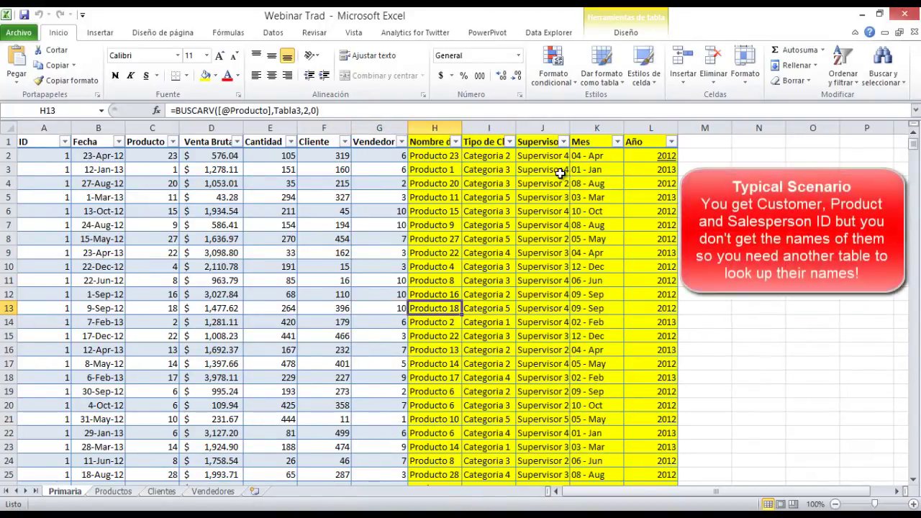
key("Right")
key("Right")
key("Right")
key("Right")
key("Left")
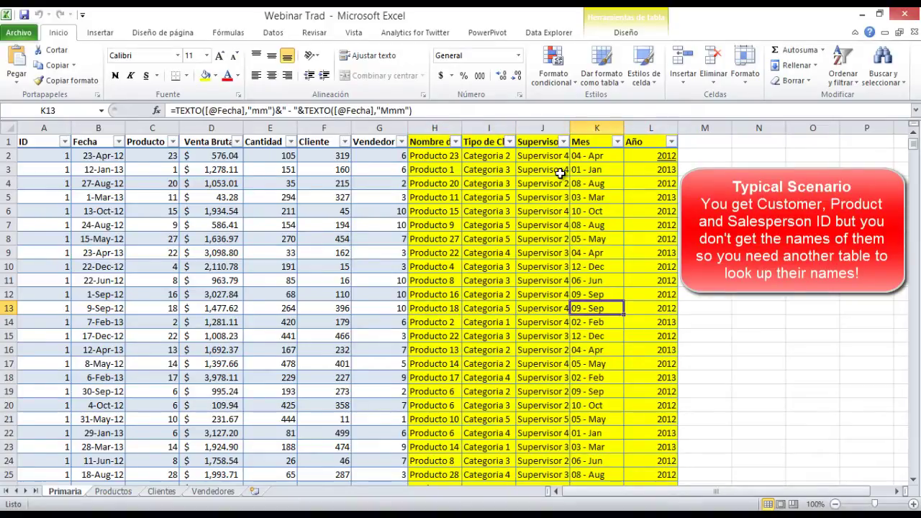
key("Left")
key("Left")
key("Up")
key("Up")
key("Left")
key("Up")
key("Up")
key("Up")
key("Up")
key("Up")
key("Up")
key("Up")
key("Up")
key("Up")
key("Right")
key("Left")
key("Right")
key("Right")
key("Right")
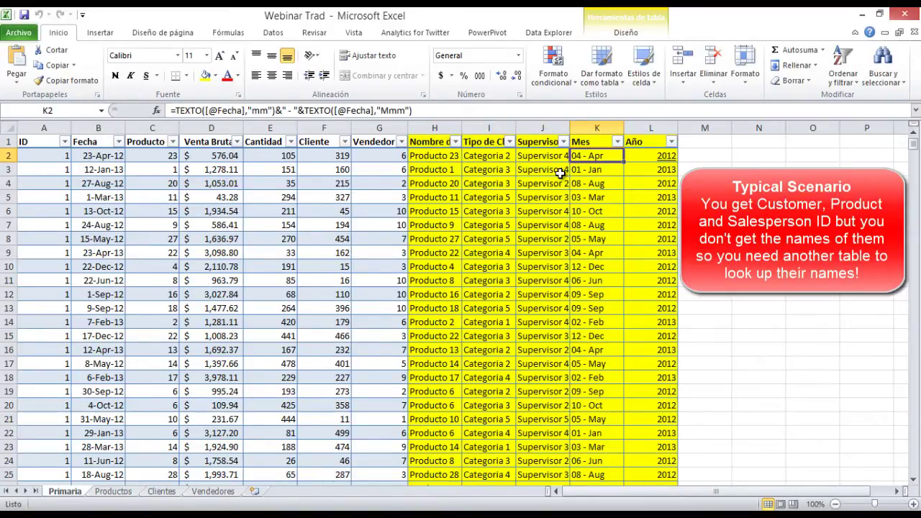
key("Right")
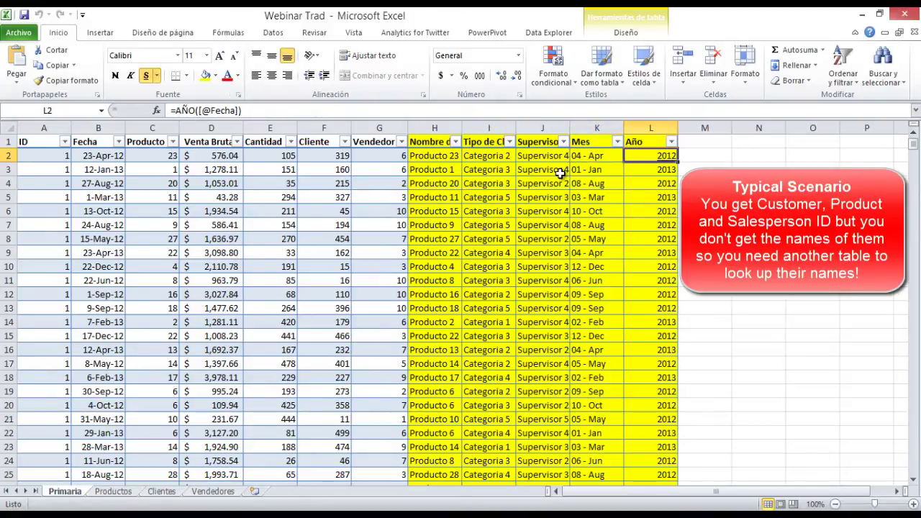
Step: Trace row 3 from the ID column to the Año column, comparing raw data with the calculated fields
key("Left")
key("Left")
key("Left")
key("Left")
key("Left")
key("Left")
key("Left")
key("Left")
key("Left")
key("Left")
key("Left")
key("Down")
key("Right")
key("Right")
key("Right")
key("Right")
key("Right")
key("Right")
key("Right")
key("Right")
key("Right")
key("Right")
key("Right")
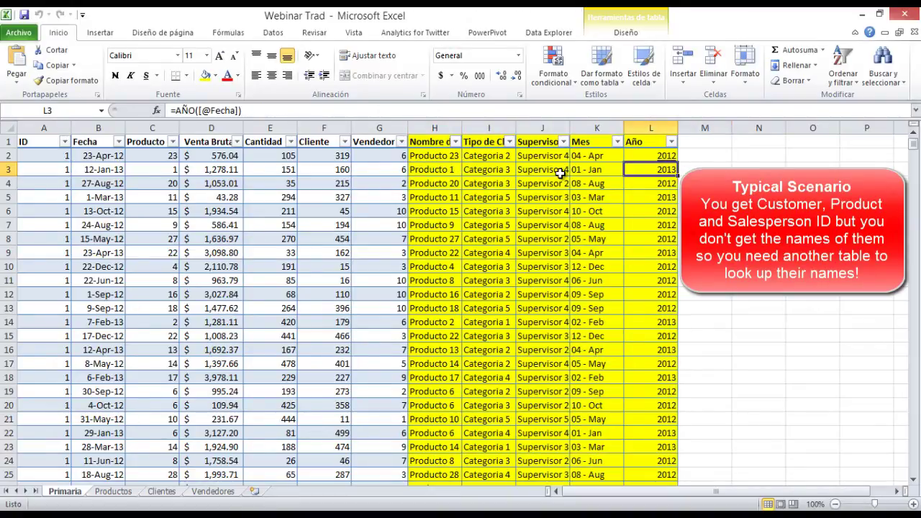
Step: Widen the Nombre de Producto column enough to show its full header
left_click(448, 154)
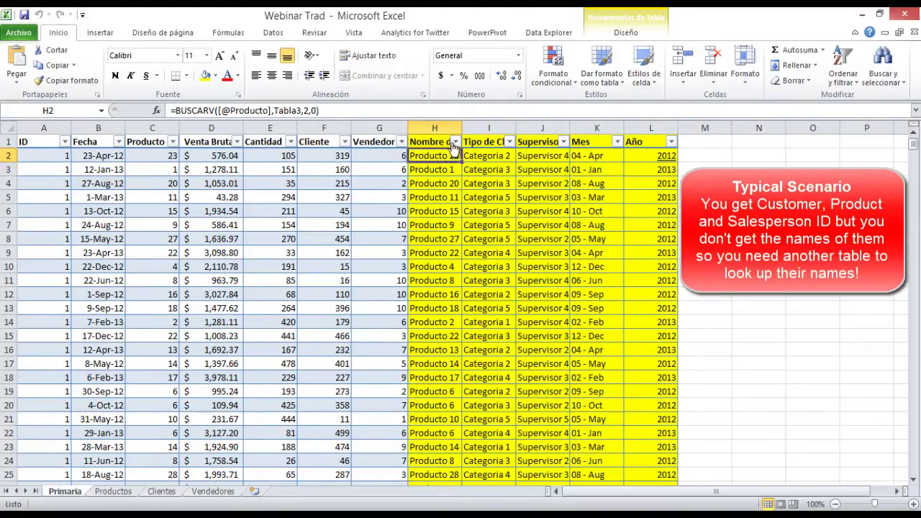
left_click_drag(462, 127, 508, 127)
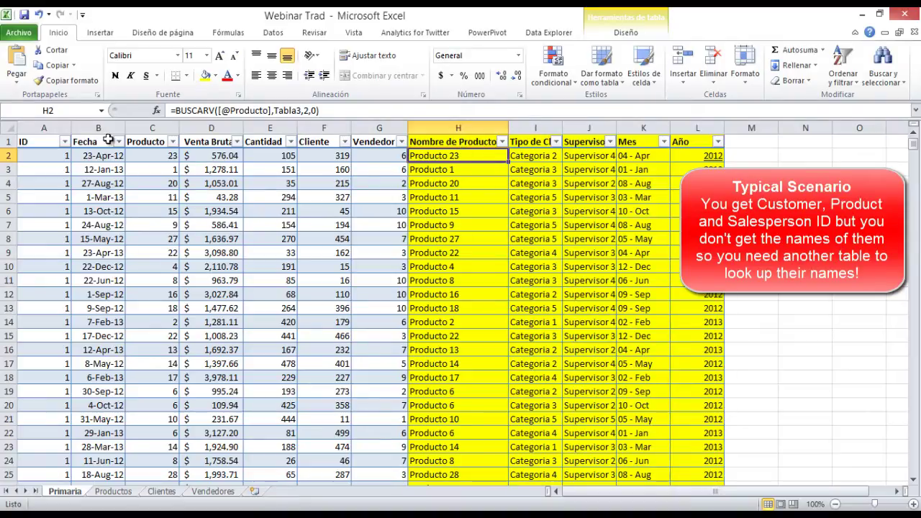
Step: Check how the Producto IDs match the product names in the Productos sheet's lookup table, and return to Primaria
left_click(163, 185)
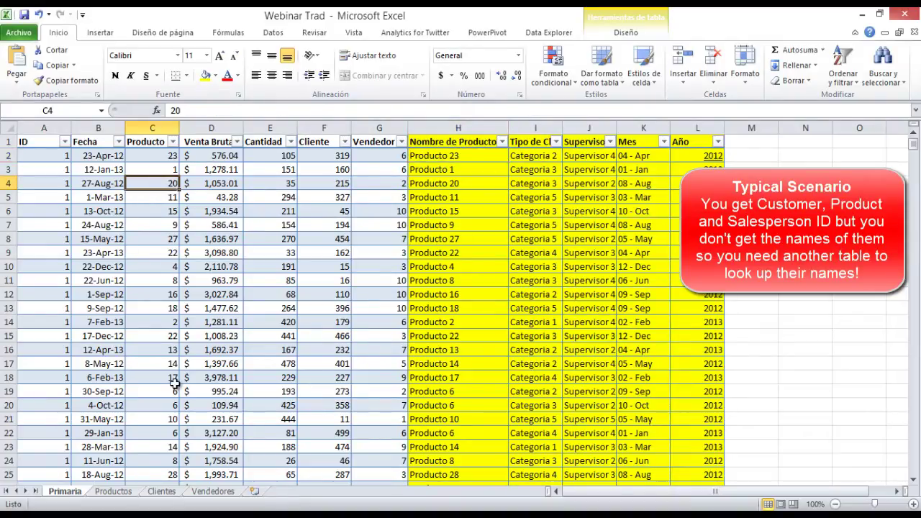
left_click(122, 493)
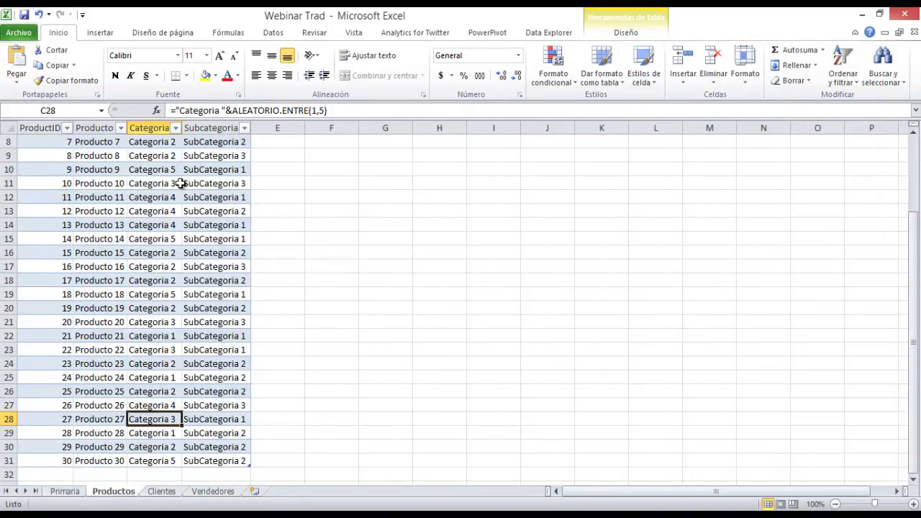
left_click_drag(51, 154, 50, 122)
left_click(103, 156)
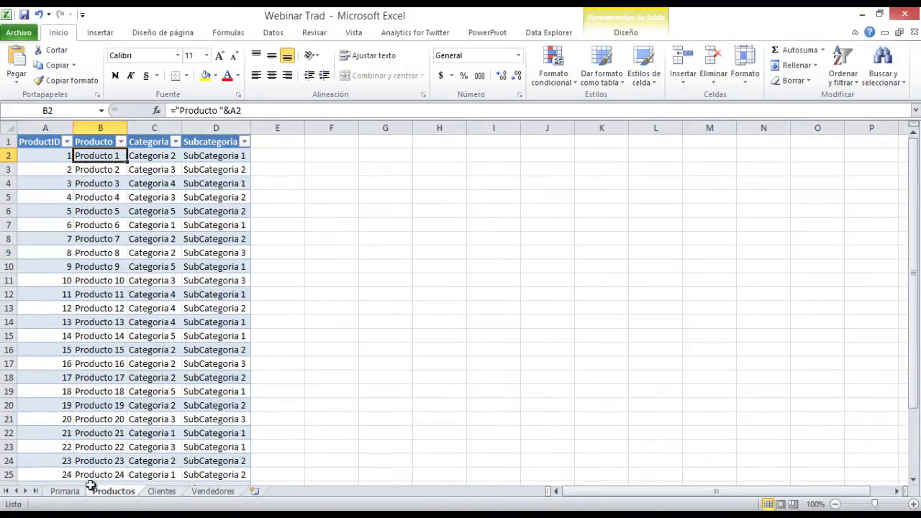
left_click(70, 492)
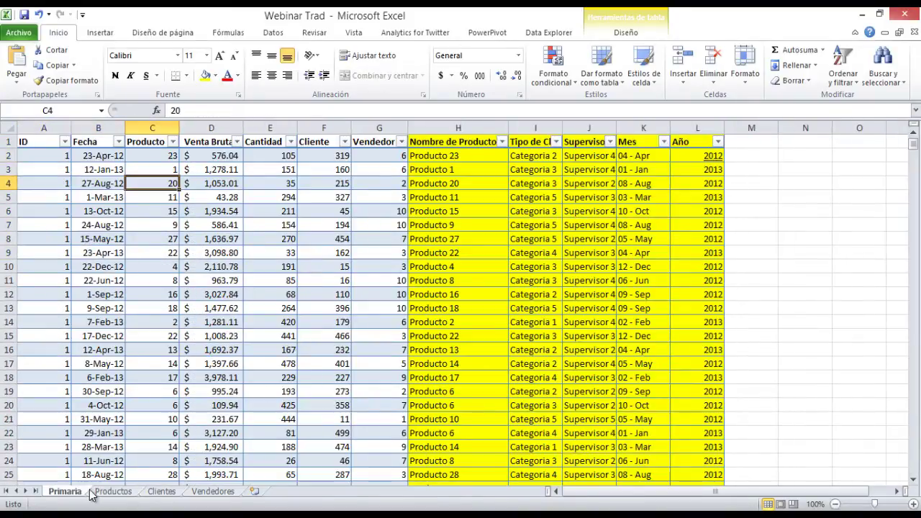
Step: Widen the Tipo de Cliente column enough to show its full header
left_click(497, 160)
left_click(534, 168)
left_click_drag(562, 129, 648, 128)
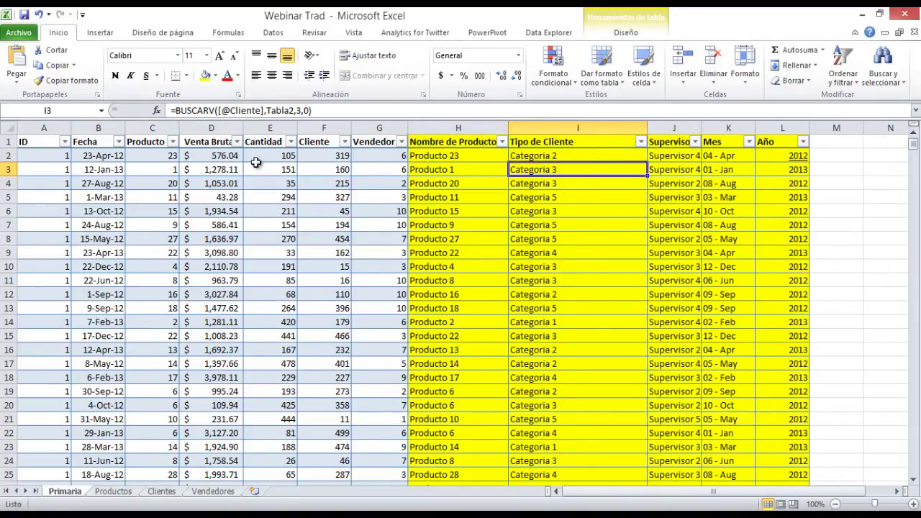
Step: Check the Cliente IDs against the lookup table on the Clientes sheet, and return to Primaria
left_click(312, 155)
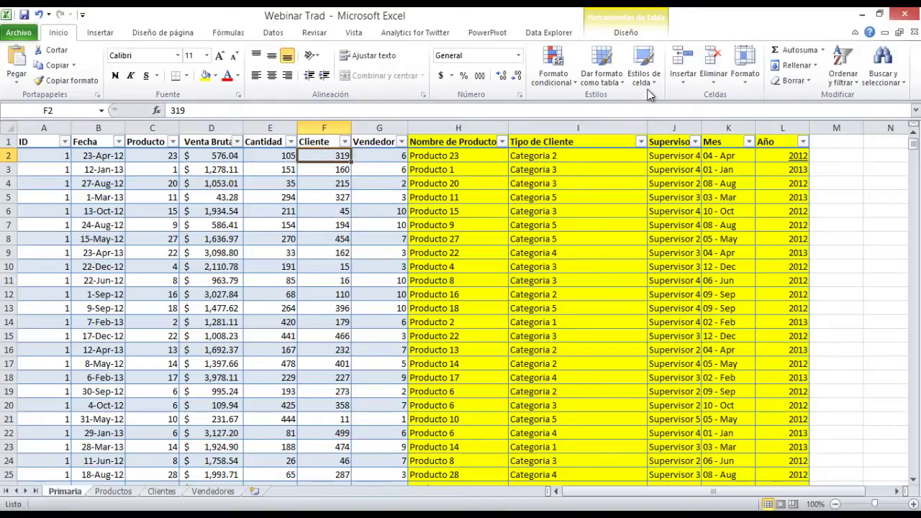
left_click(171, 492)
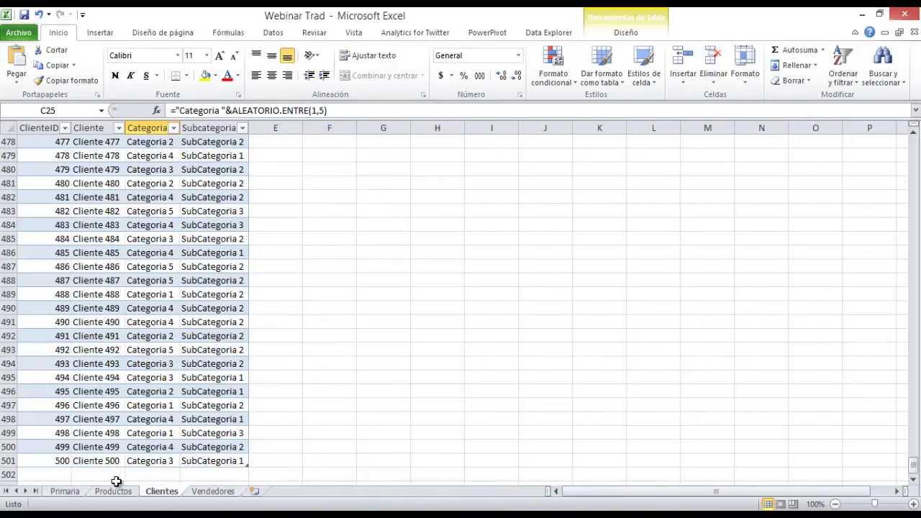
left_click(80, 492)
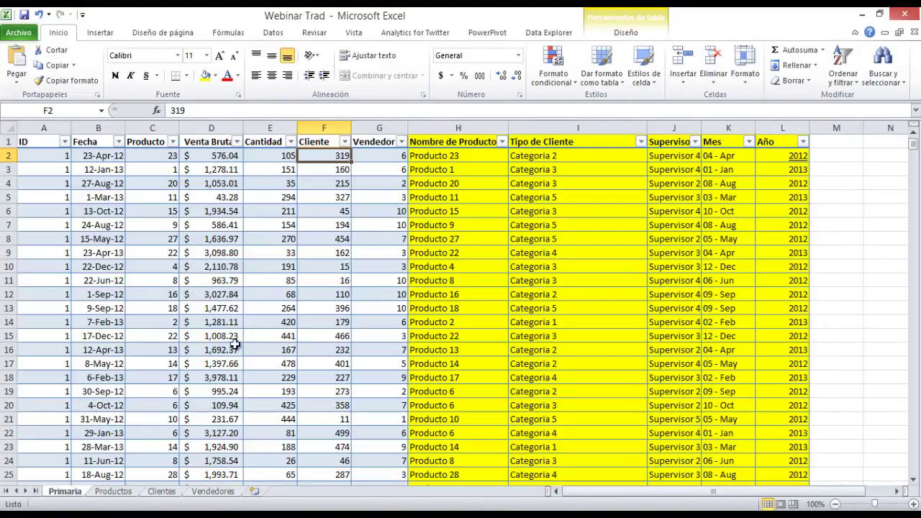
Step: Check the Vendedor column against the supervisors listed on the Vendedores sheet, and return to Primaria
left_click(377, 143)
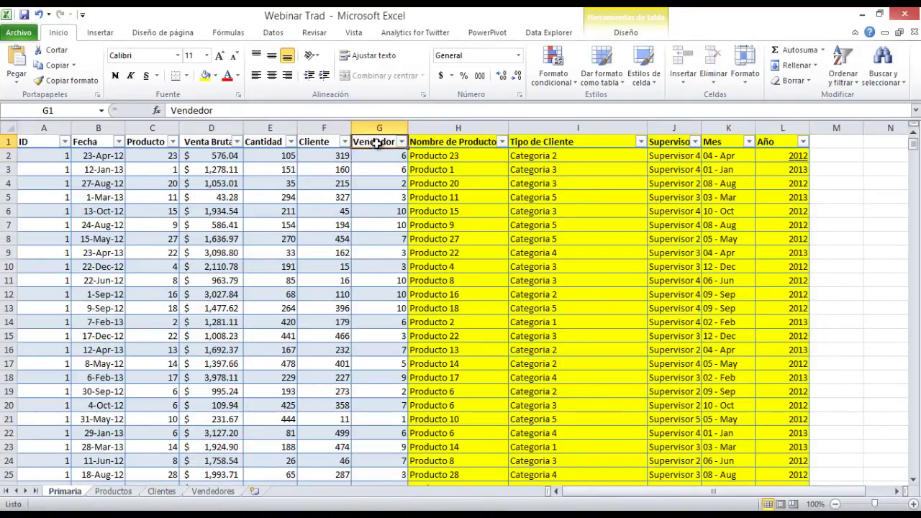
left_click(213, 492)
left_click(184, 197)
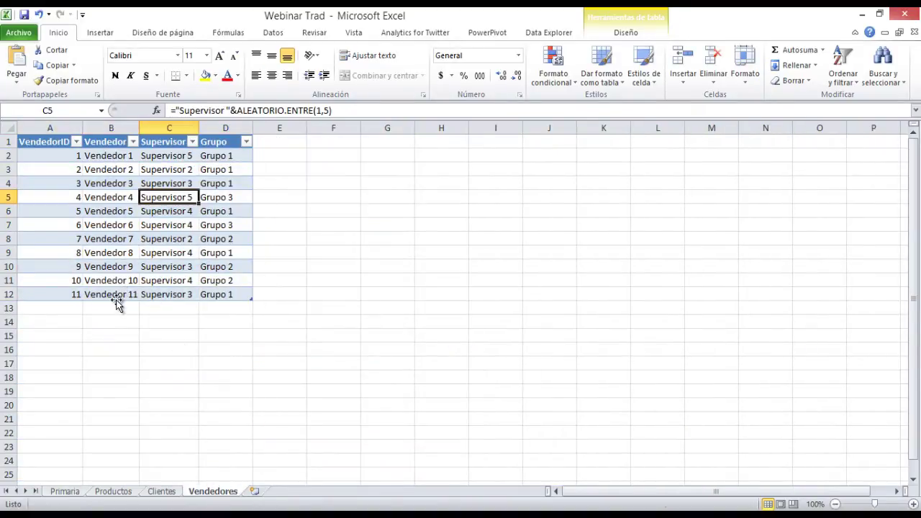
left_click(66, 496)
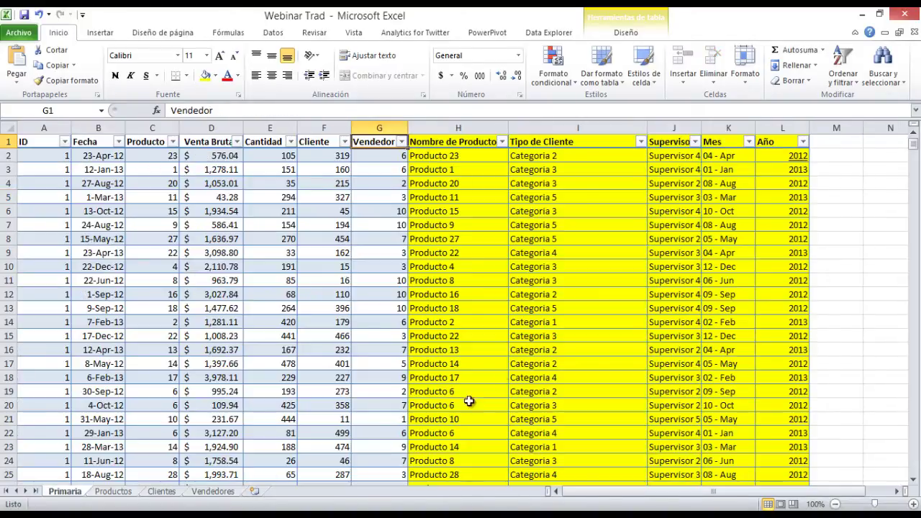
Step: Review the calculated fields across row 3, ending on the Año formula
left_click(461, 144)
left_click_drag(545, 169, 792, 175)
left_click(791, 171)
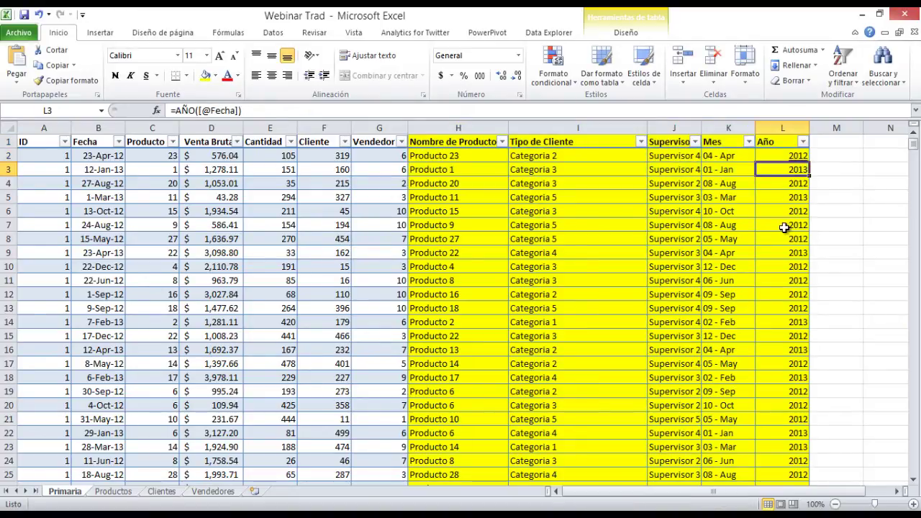
Step: Go to the last row of the Primaria table to examine how many records it holds
key("ctrl+Down")
key("Left")
key("ctrl+Left")
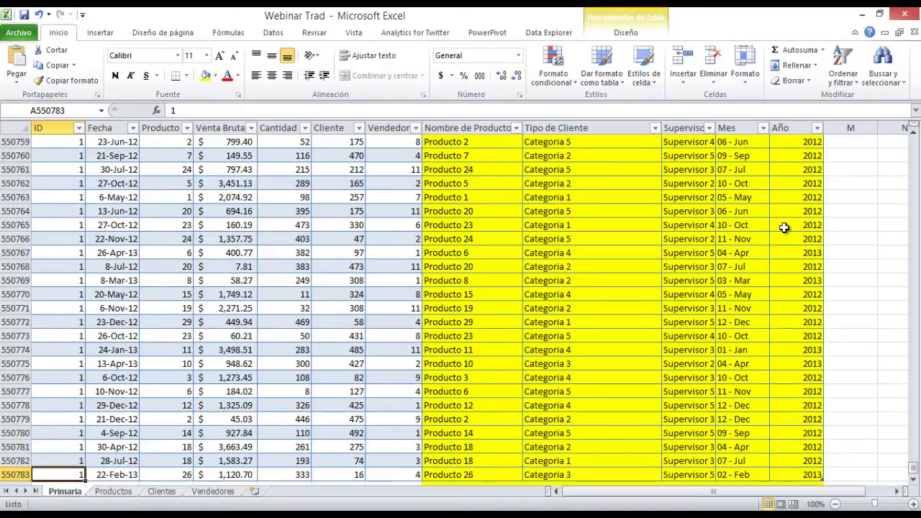
key("Right")
key("Right")
key("Right")
key("Left")
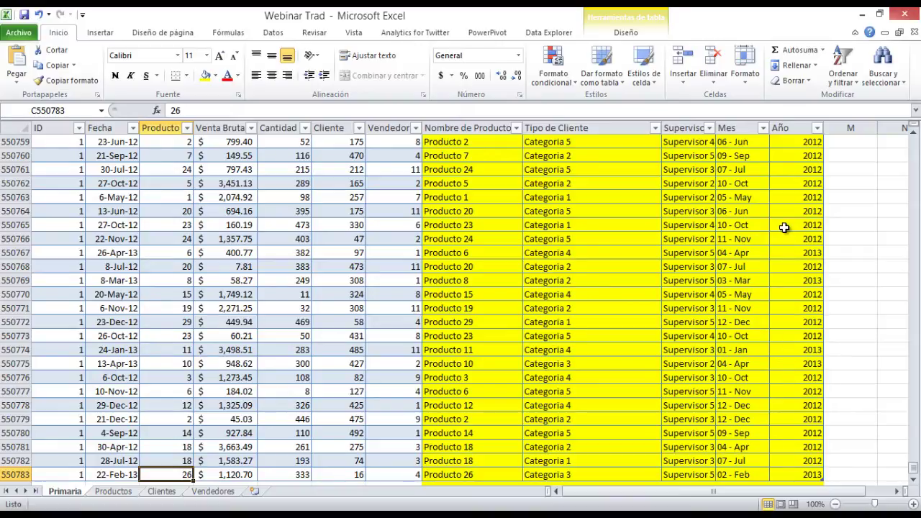
Step: Look back up through the final records and return to the ID header in cell A1
key("Up")
key("Up")
key("Up")
key("Up")
key("Up")
key("Up")
key("Up")
key("Up")
key("Up")
key("Up")
key("Up")
key("Up")
key("Up")
key("Up")
key("Up")
key("Up")
key("Up")
key("Up")
key("Up")
key("ctrl+Up")
key("Left")
key("Left")
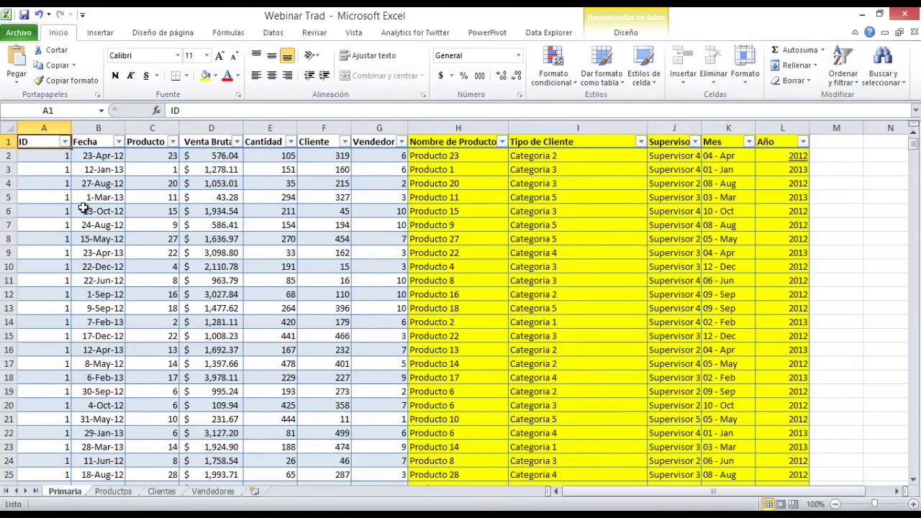
Step: Create a pivot table from Tabla4 on a new worksheet
left_click(55, 263)
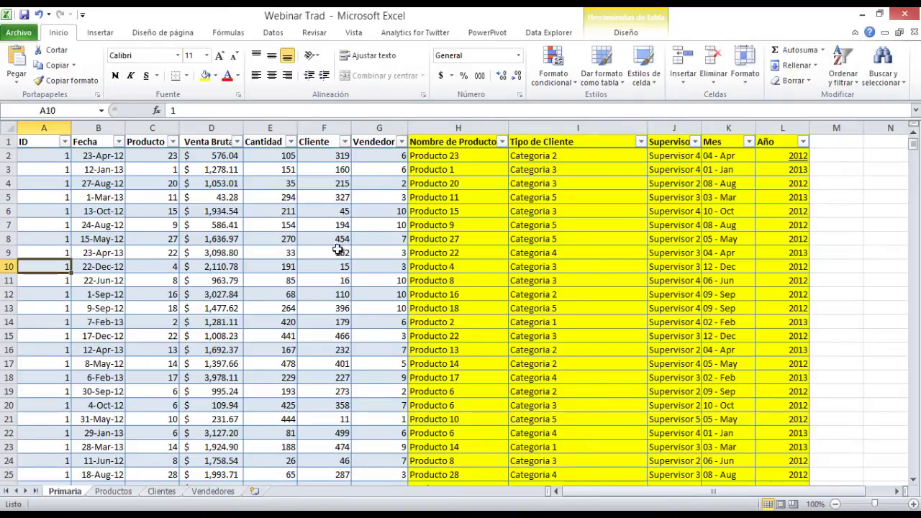
left_click(626, 33)
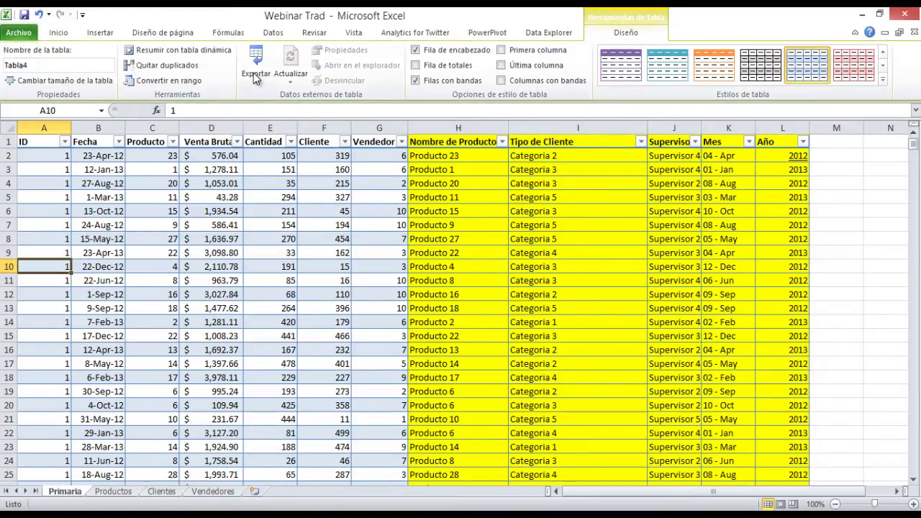
left_click(206, 52)
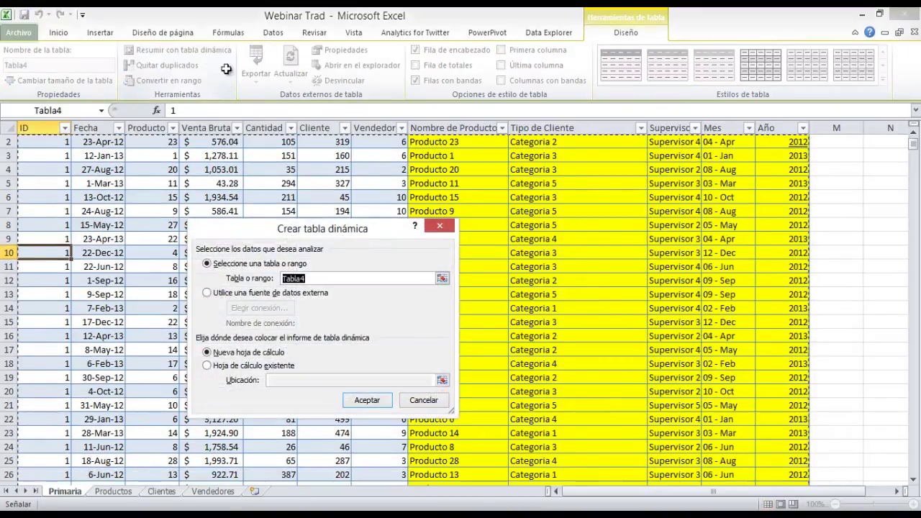
left_click(367, 402)
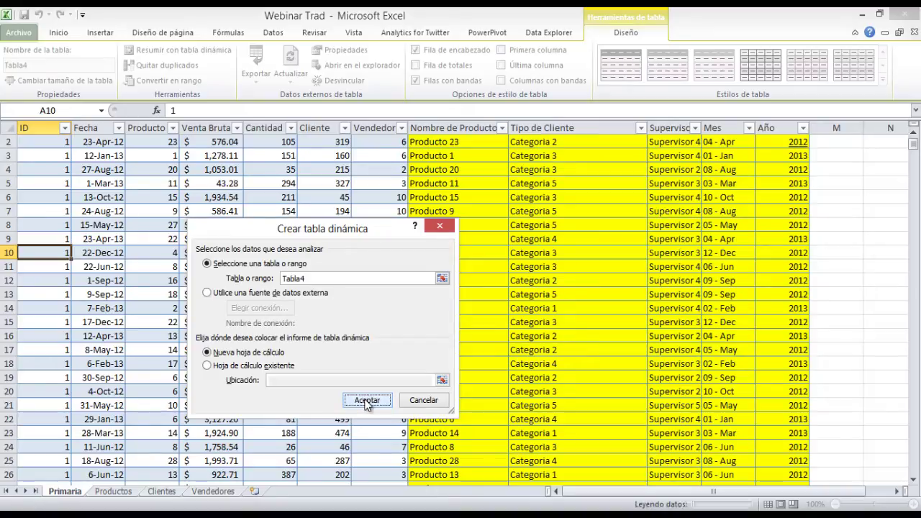
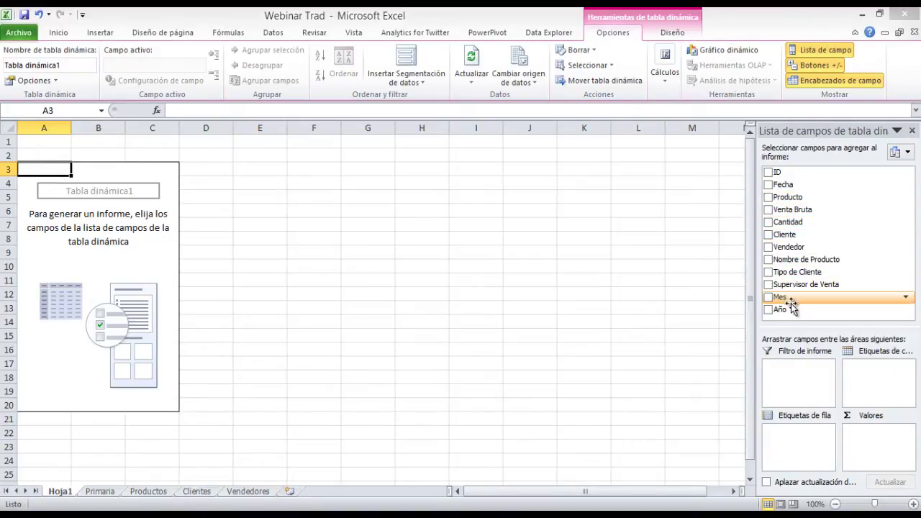
Step: Lay out the pivot table with Año as report filter, Supervisor de Venta as rows and Mes as columns
left_click_drag(789, 313, 799, 371)
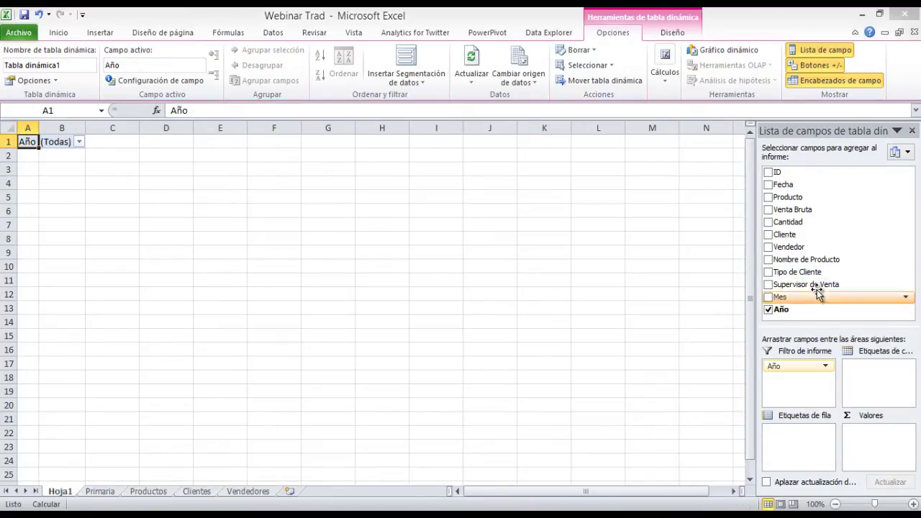
left_click_drag(812, 285, 792, 424)
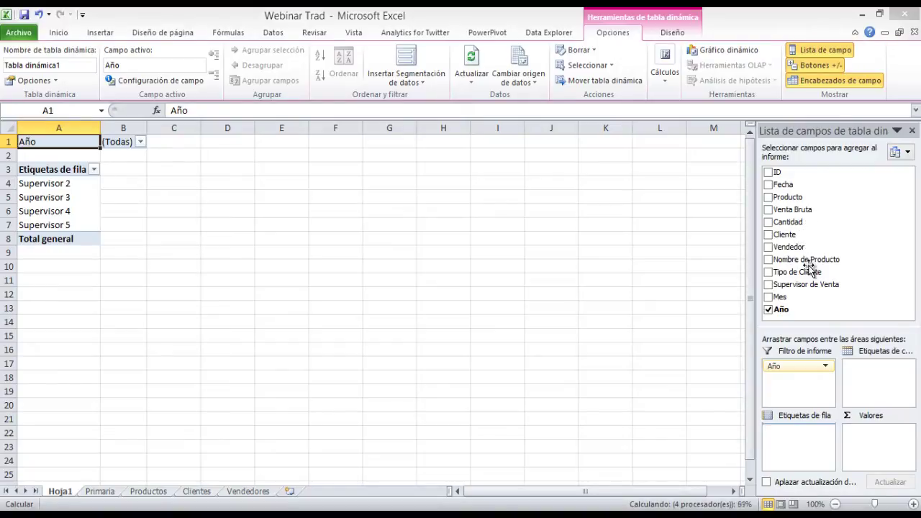
left_click_drag(782, 303, 786, 244)
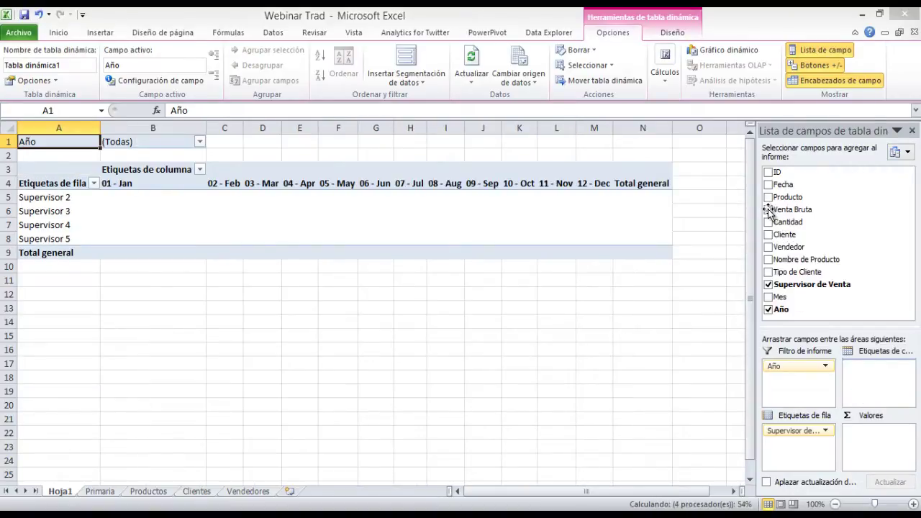
Step: Add Venta Bruta to the pivot table as the summed value field
left_click(768, 210)
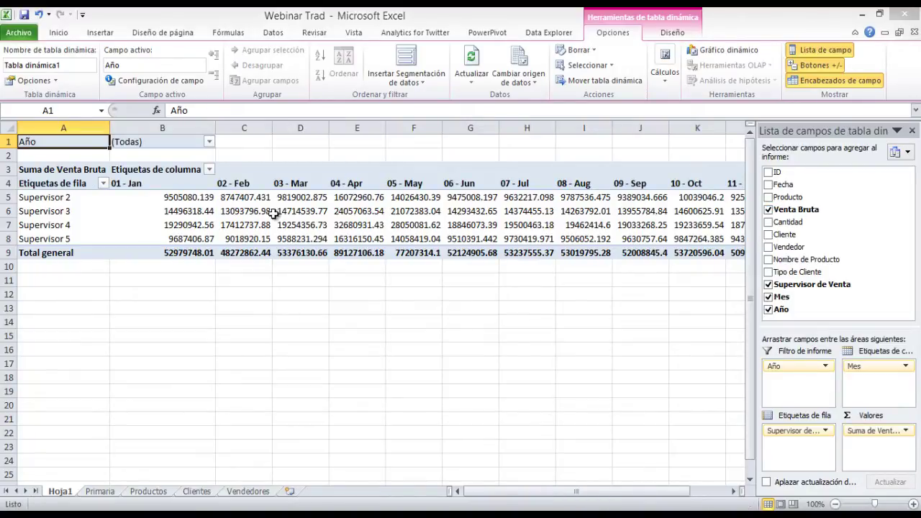
left_click_drag(174, 211, 331, 221)
left_click(330, 222)
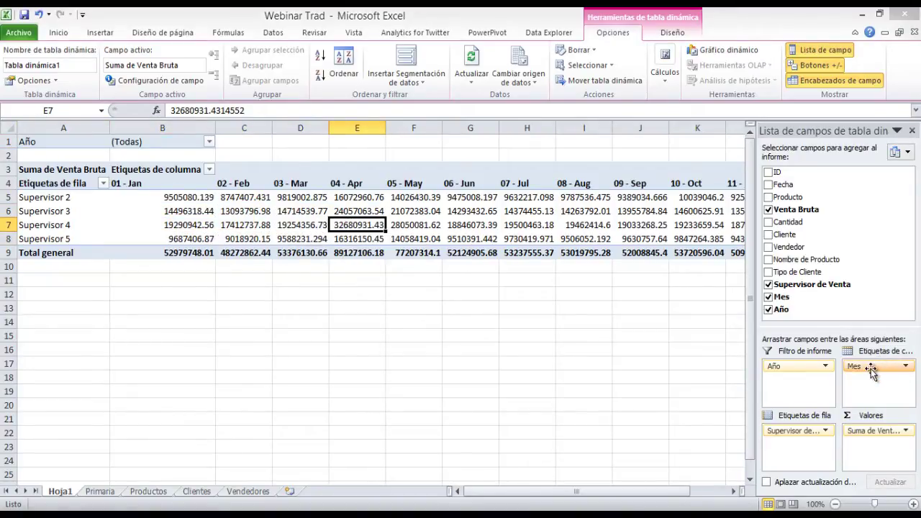
Step: Replace Mes with Tipo de Cliente as the column field and add Producto beneath Supervisor de Venta in the rows
left_click_drag(872, 367, 856, 229)
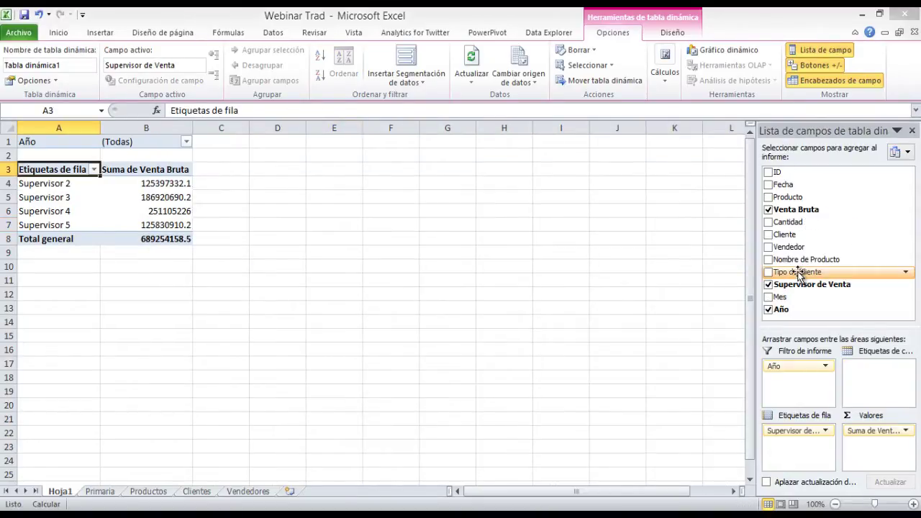
left_click_drag(797, 276, 870, 375)
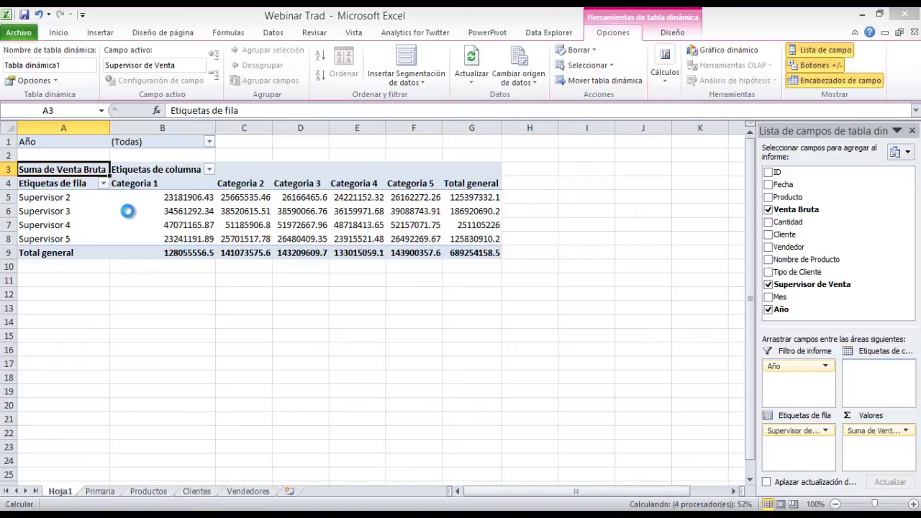
left_click(151, 201)
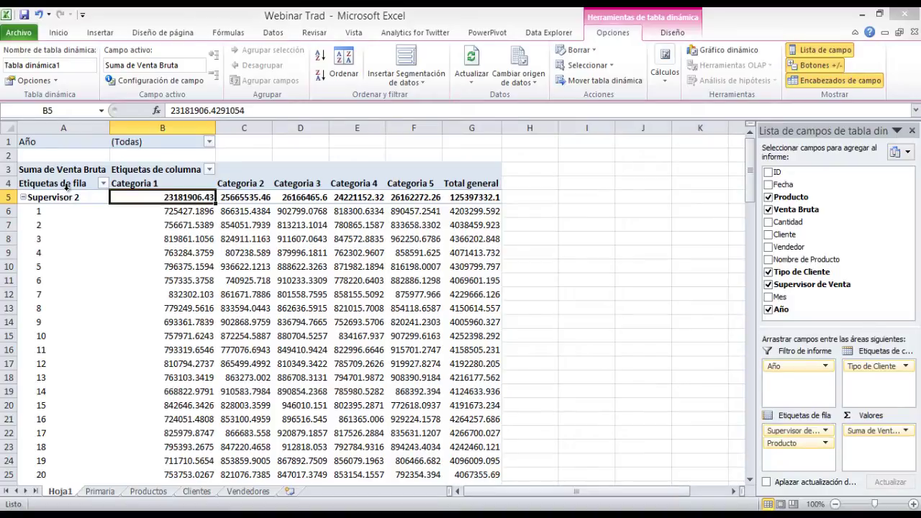
Step: Collapse the entire Supervisor de Venta field so only the supervisor rows are listed
left_click(72, 198)
right_click(72, 198)
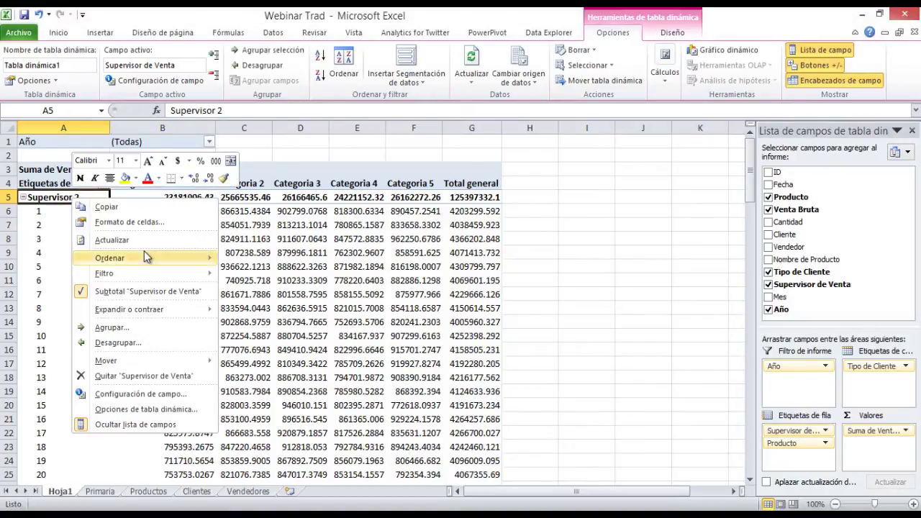
mouse_move(205, 308)
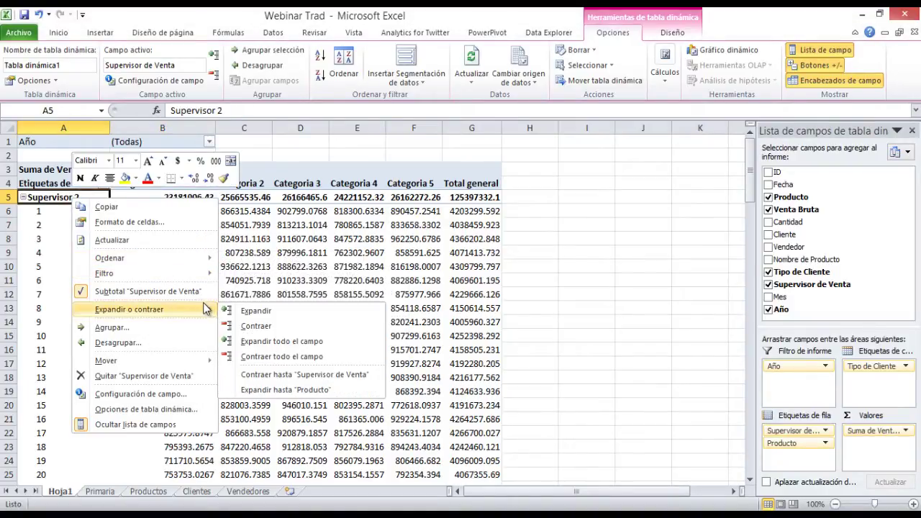
left_click(249, 356)
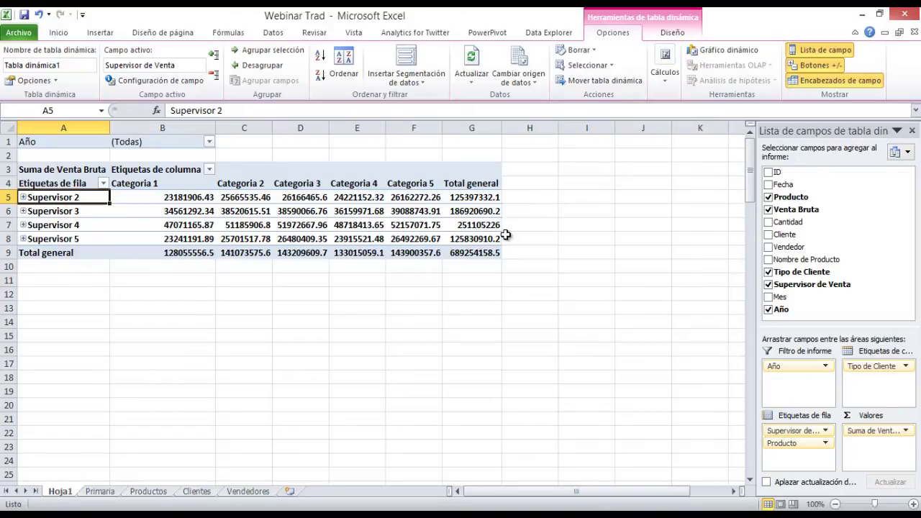
Step: Examine the Venta Bruta sums by supervisor and client category together with the Año filter and row labels
mouse_move(499, 234)
left_click_drag(180, 198, 441, 243)
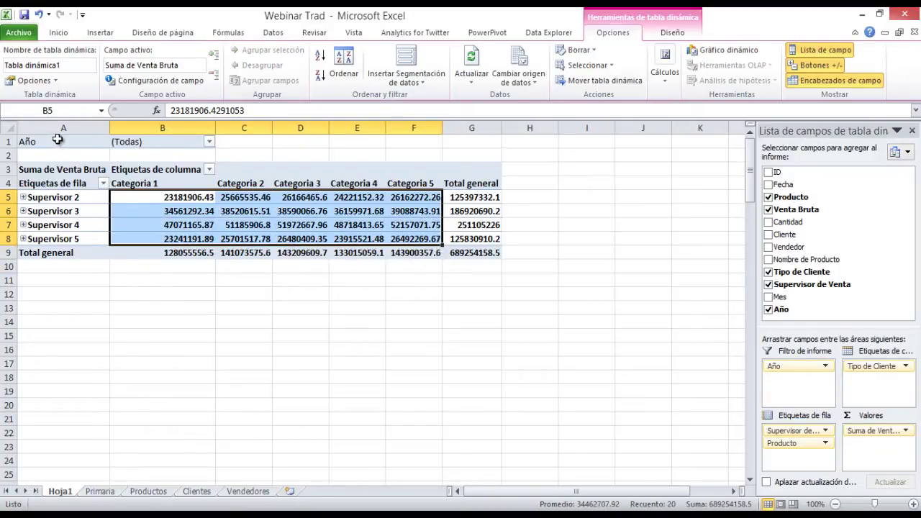
left_click_drag(52, 141, 144, 141)
left_click_drag(72, 183, 78, 238)
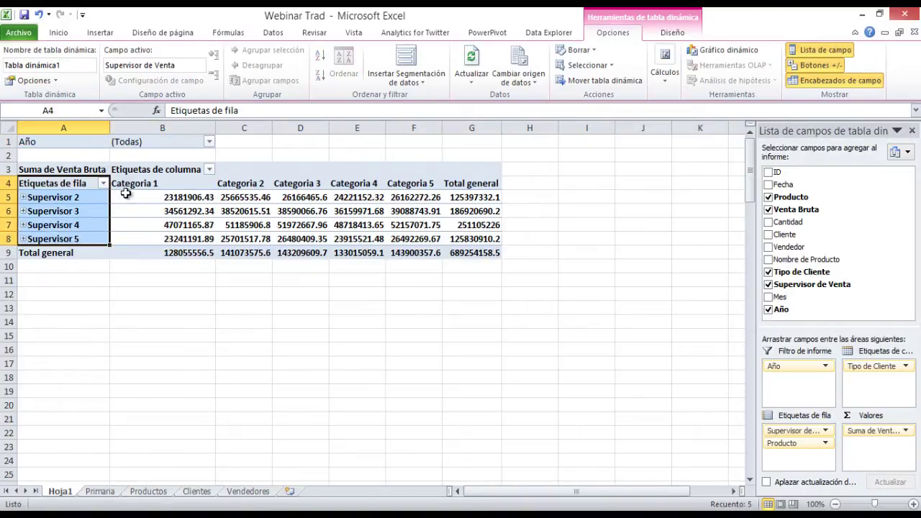
left_click_drag(167, 200, 471, 183)
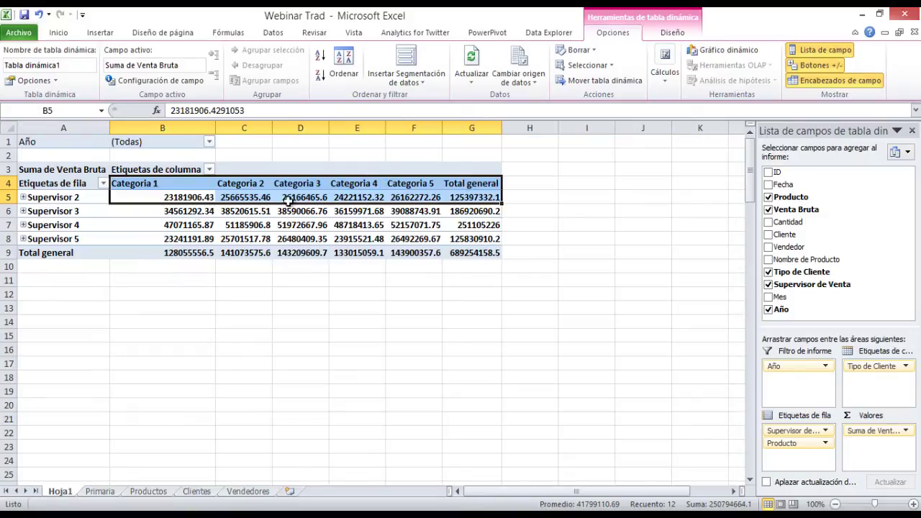
left_click(178, 198)
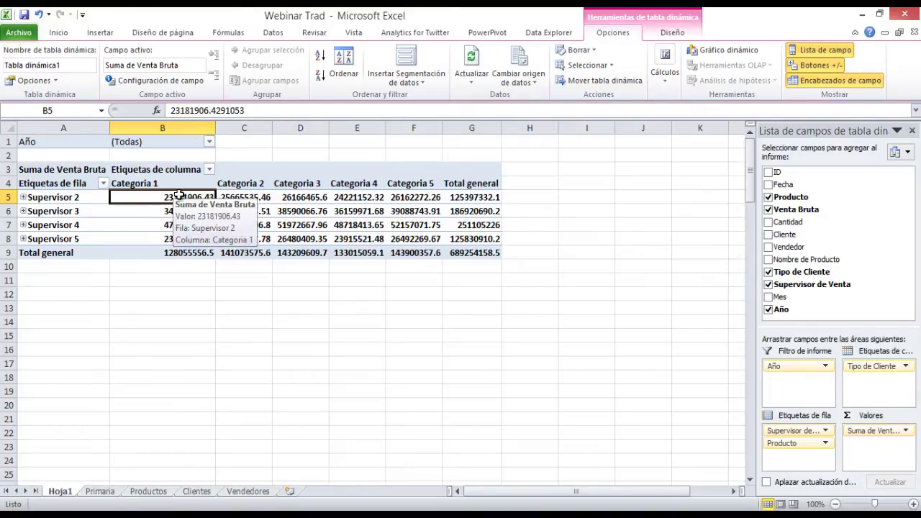
Step: Add Fecha as a second report filter and restrict the pivot table to 15-Apr-12
left_click_drag(785, 184, 788, 385)
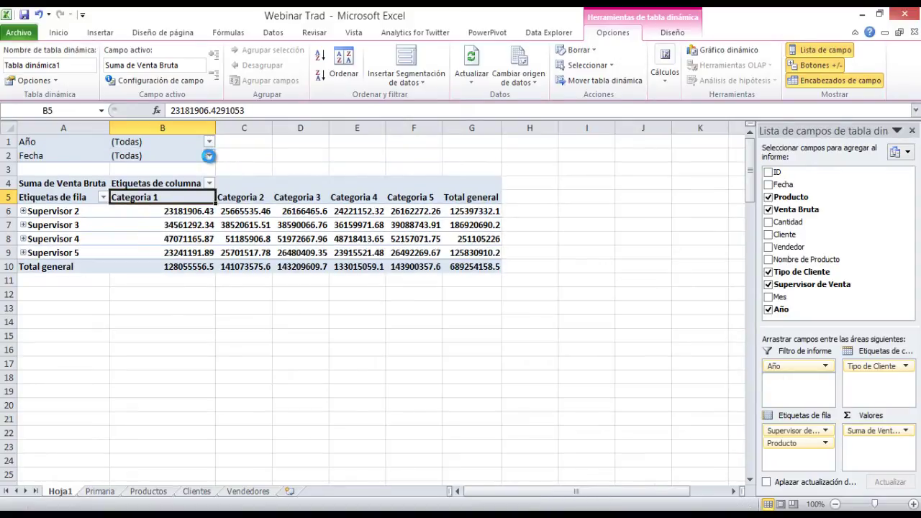
left_click(209, 156)
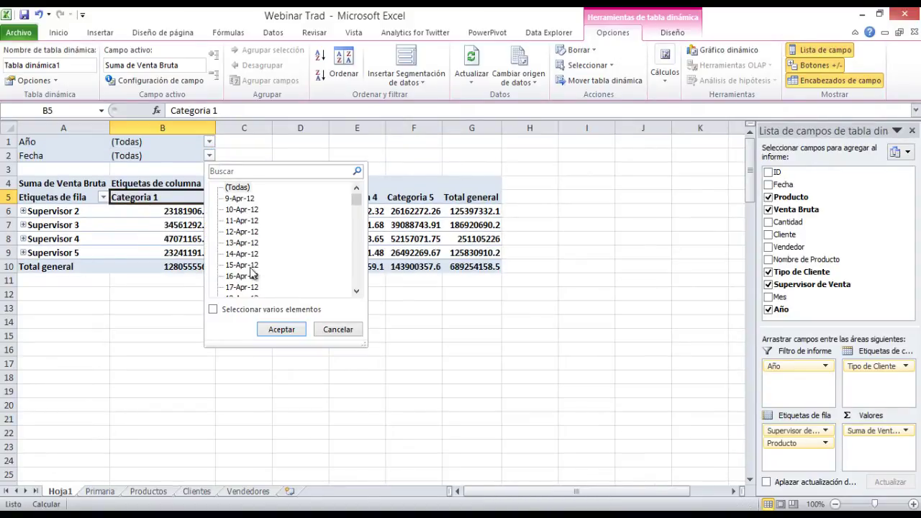
left_click(286, 330)
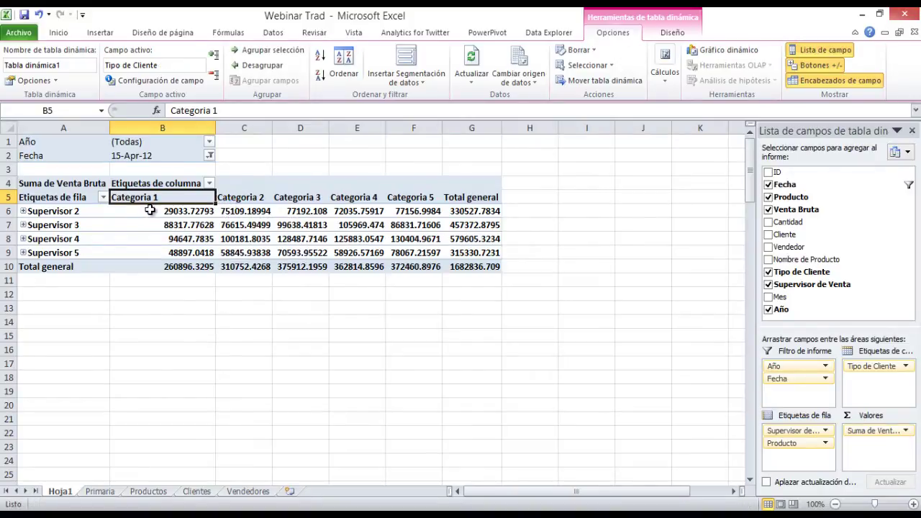
Step: Examine the supervisor sales by category and the grand total for the filtered date
left_click_drag(149, 210, 220, 209)
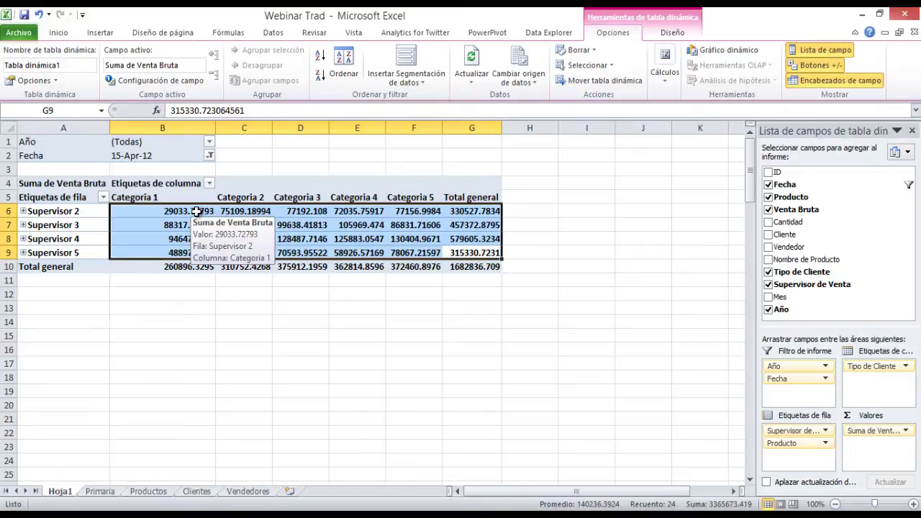
left_click(197, 210)
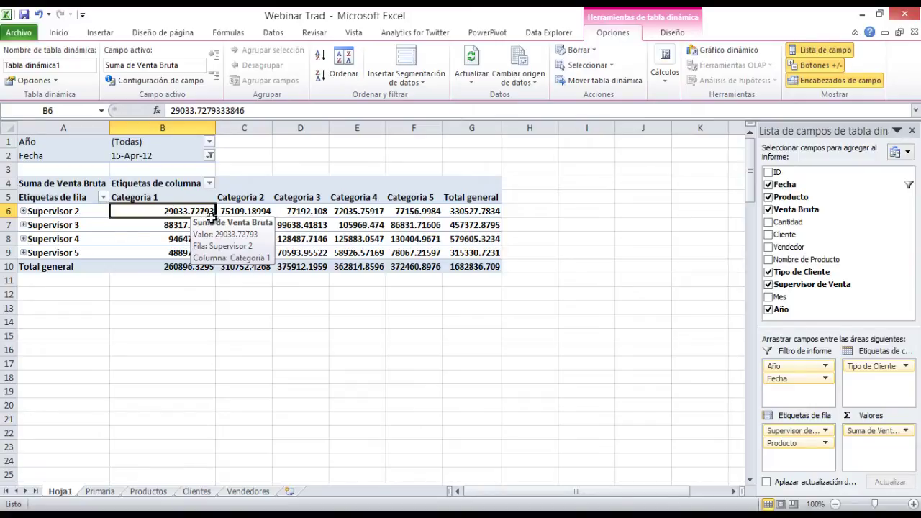
left_click_drag(209, 216, 170, 204)
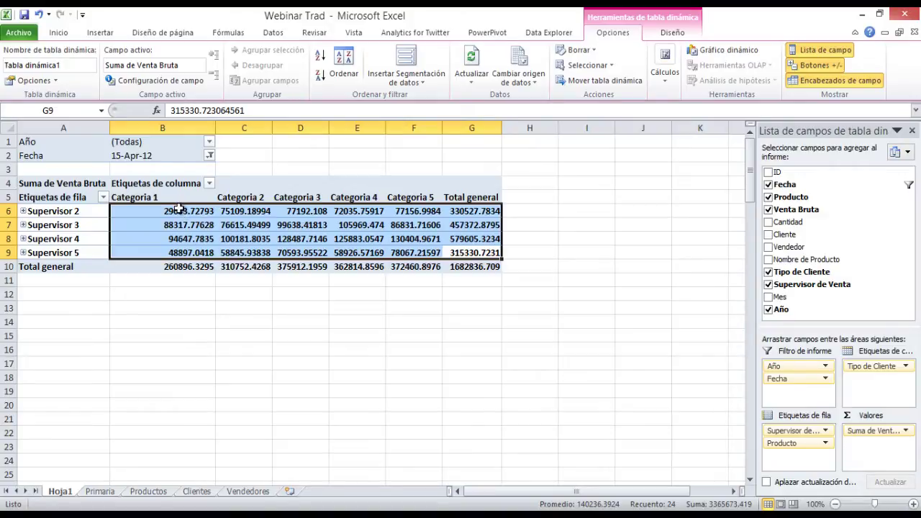
left_click_drag(202, 216, 491, 253)
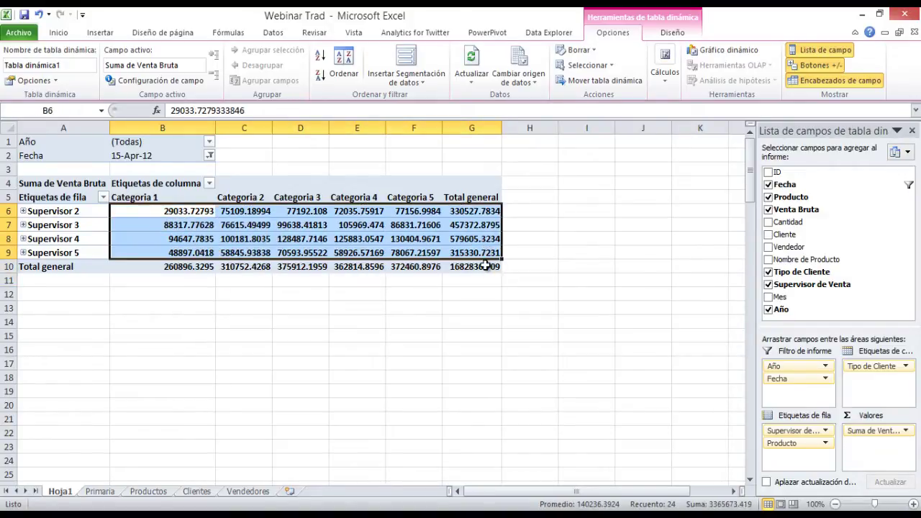
left_click(490, 267)
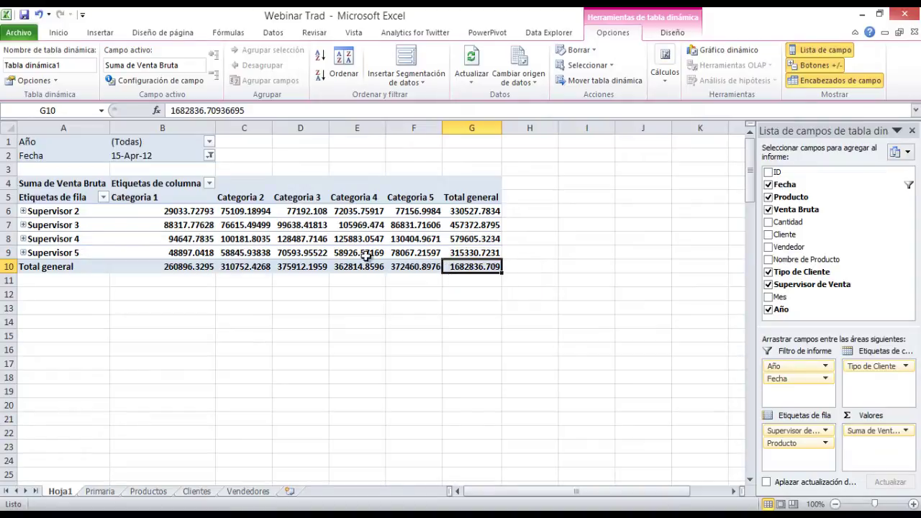
left_click_drag(75, 211, 23, 211)
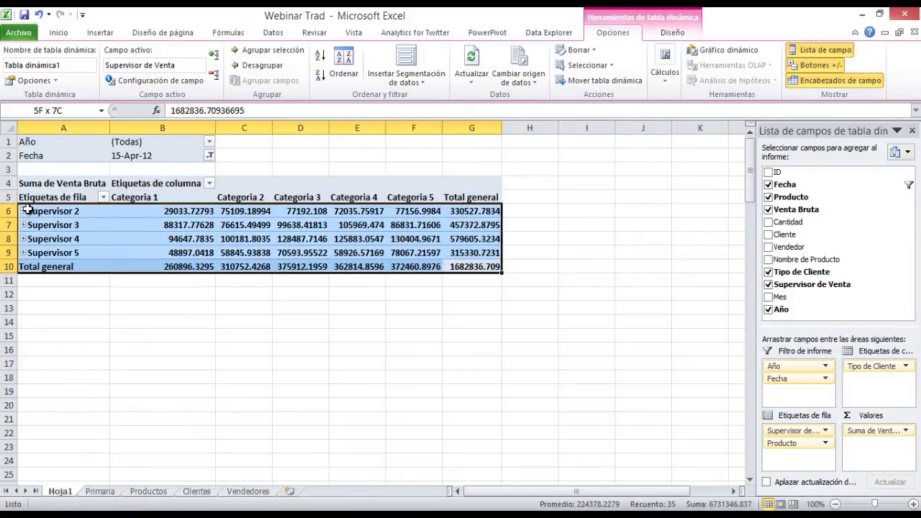
left_click(122, 291)
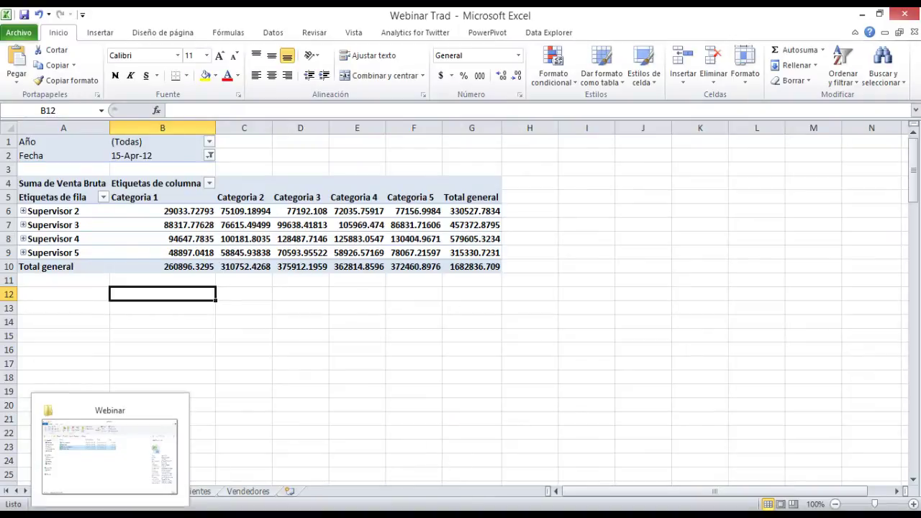
Step: Switch to the Webinar Powerpivot workbook and launch its PowerPivot window
mouse_move(423, 509)
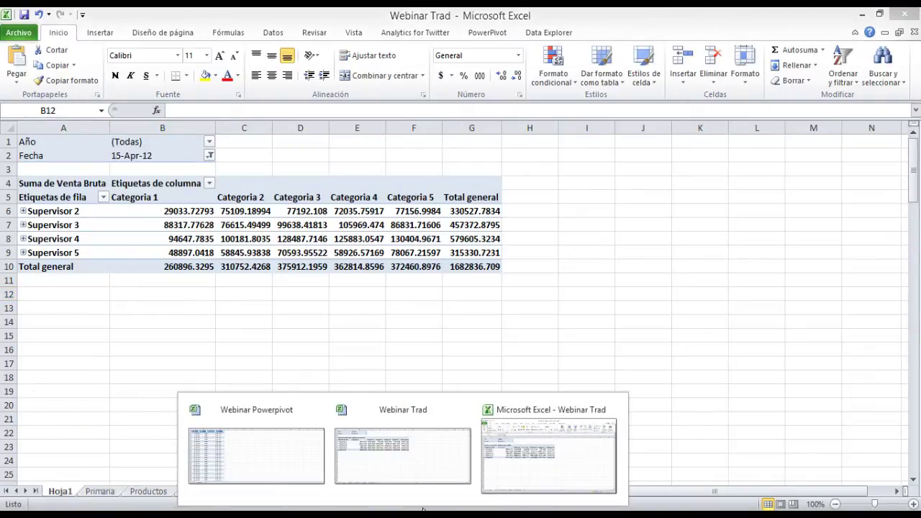
left_click(313, 455)
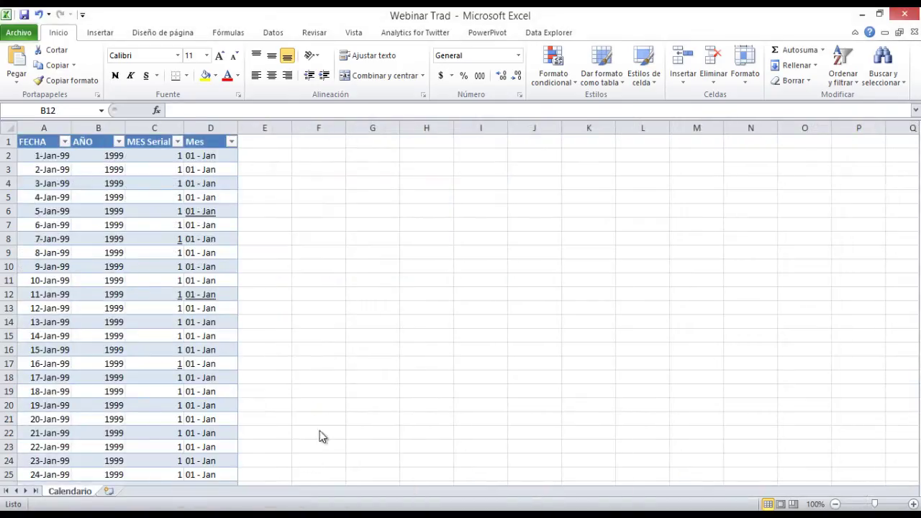
left_click(488, 32)
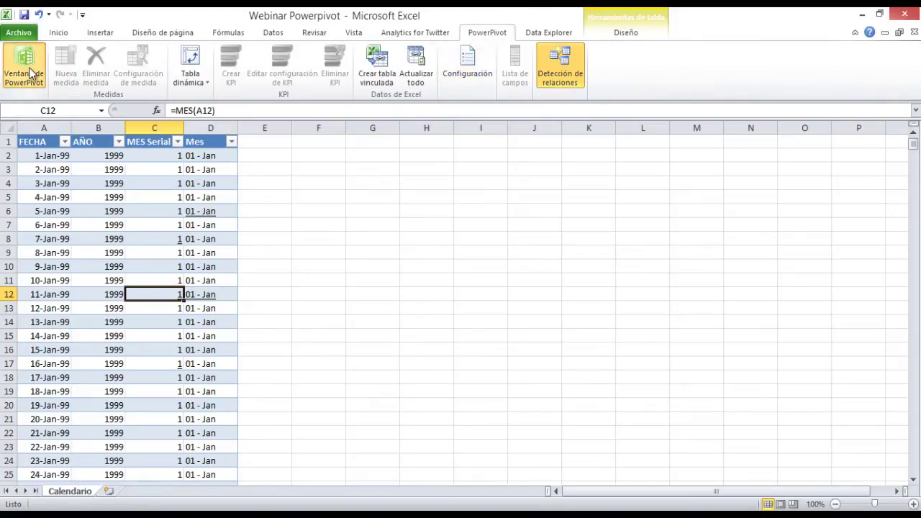
left_click(30, 75)
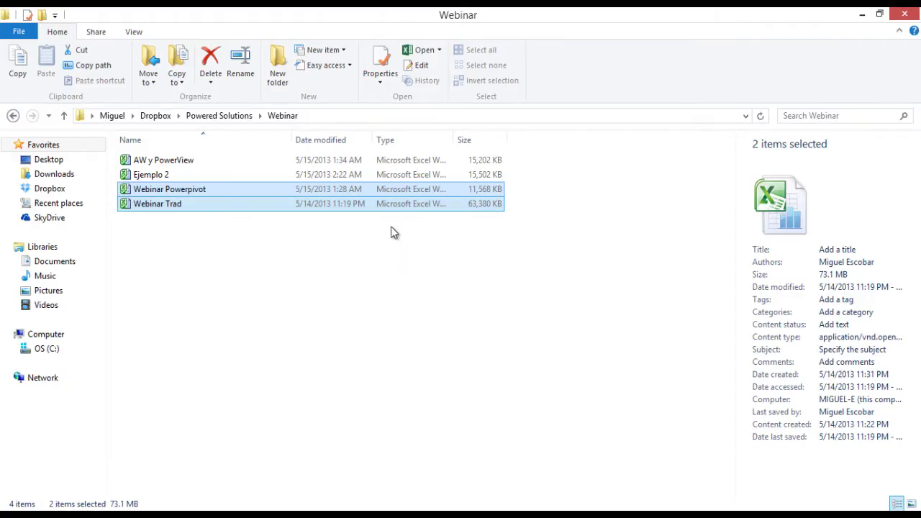
Step: Compare the file sizes of the Webinar Powerpivot and Webinar Trad workbooks in the Webinar folder
left_click(391, 220)
left_click(432, 176)
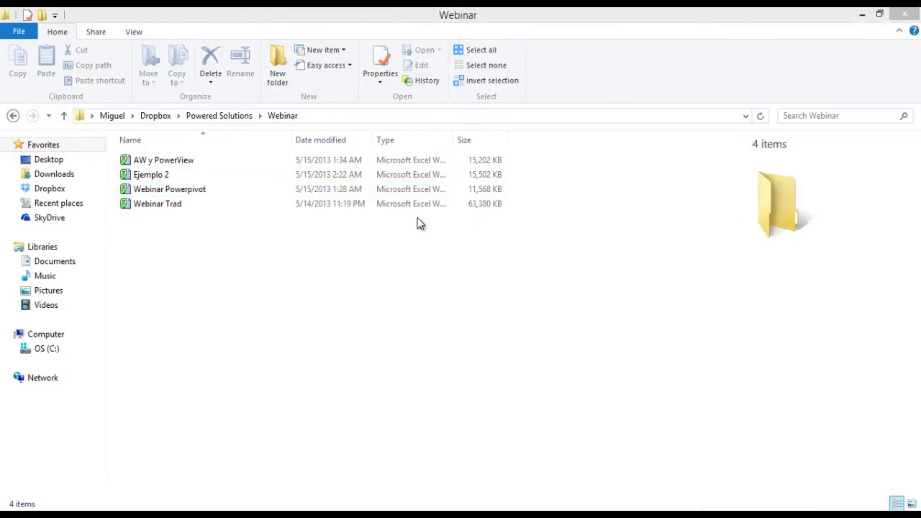
left_click(458, 190)
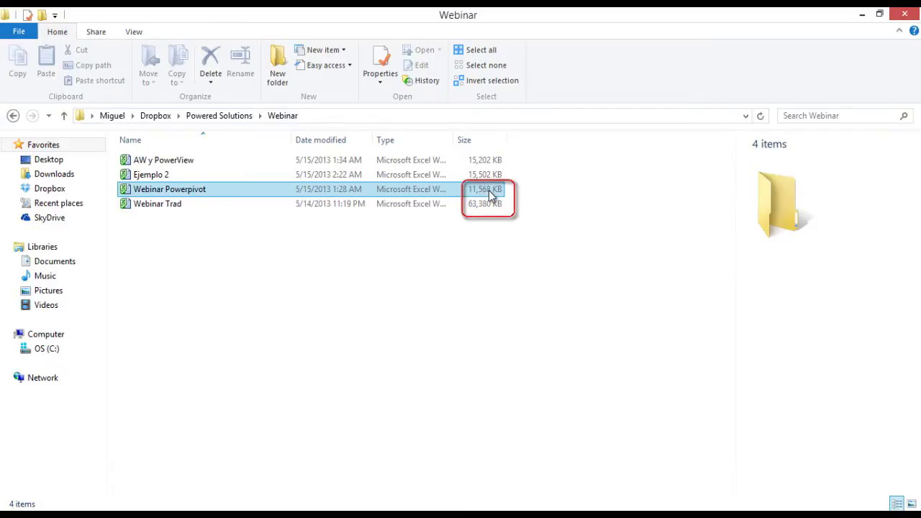
left_click(485, 205)
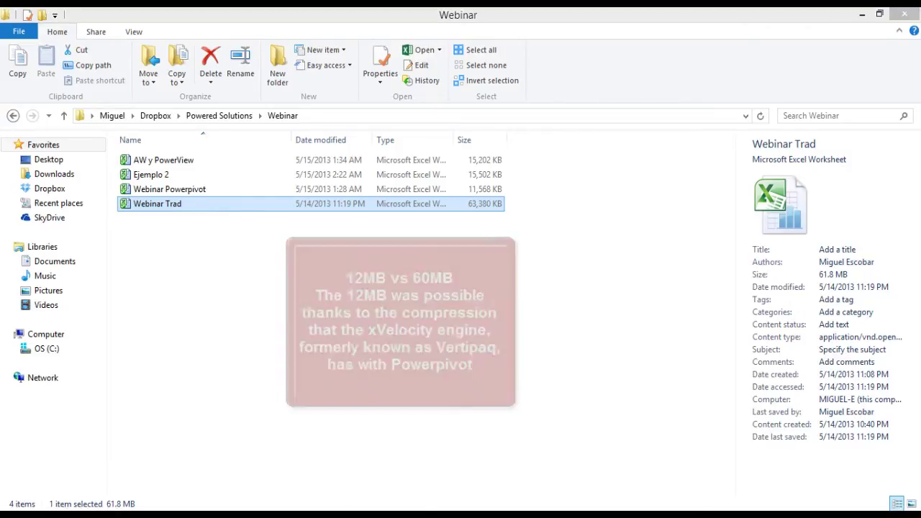
Step: Return from the folder to the PowerPivot window of Webinar Powerpivot.xlsx and maximize it
mouse_move(425, 503)
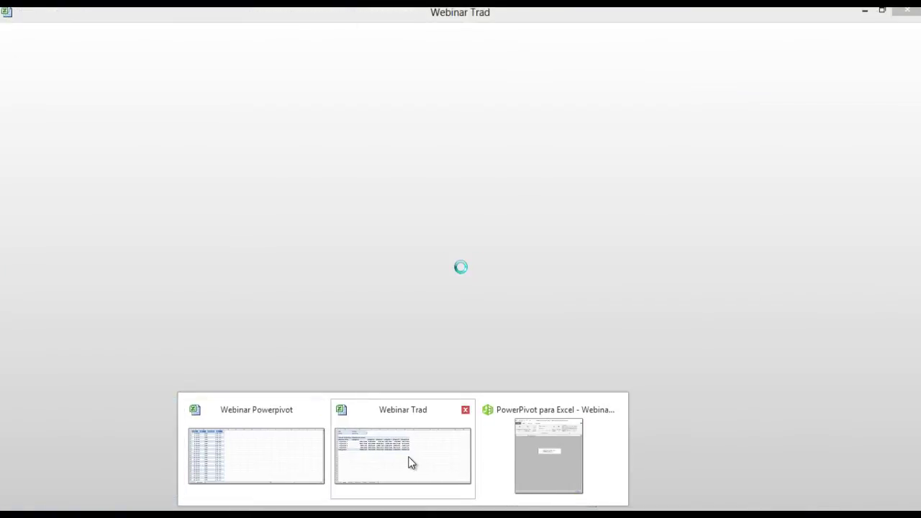
left_click(411, 462)
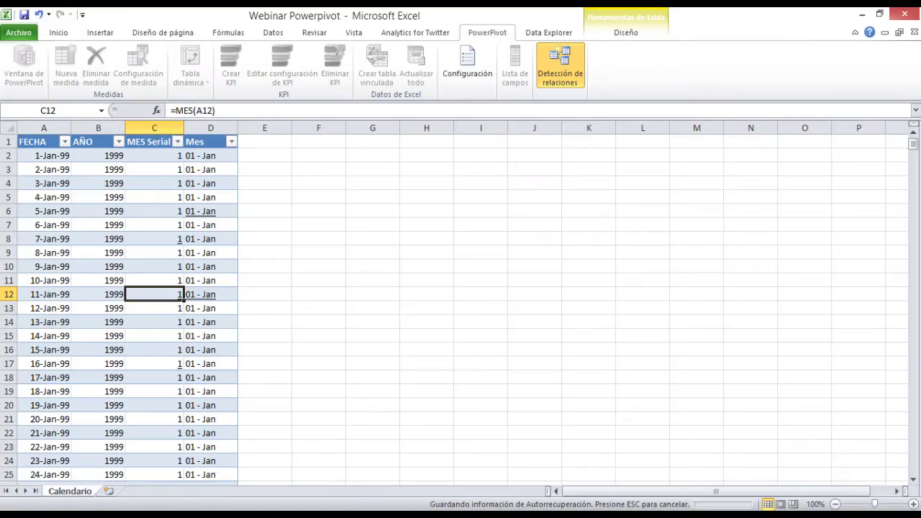
mouse_move(421, 504)
left_click(516, 459)
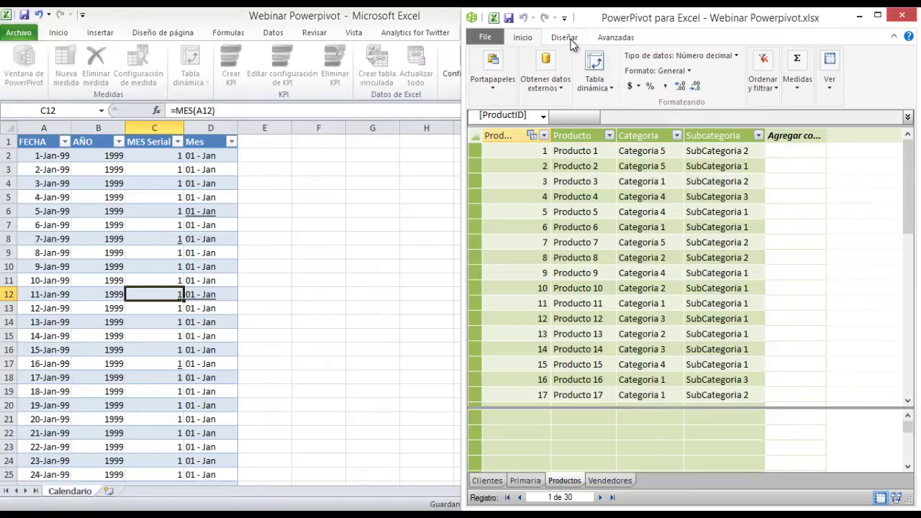
double_click(657, 18)
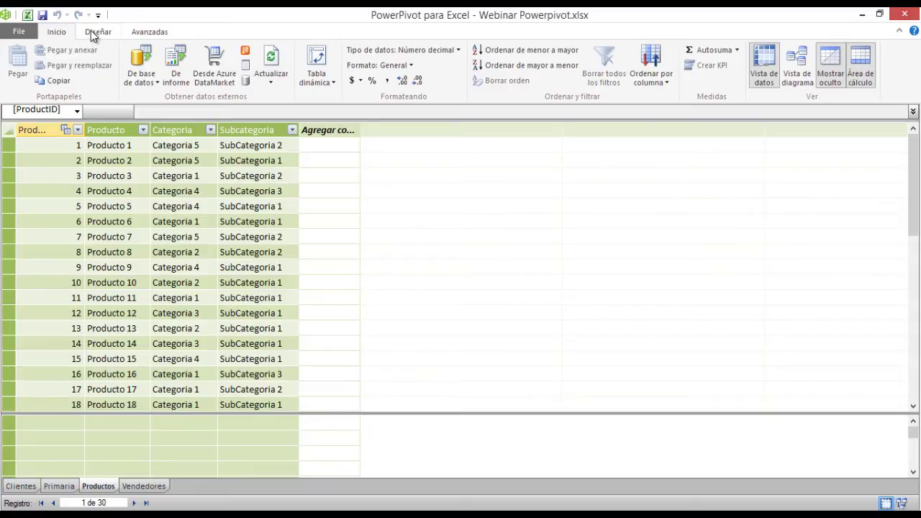
Step: Review the available import sources, the refresh options and the existing data connections of the PowerPivot model
left_click(250, 81)
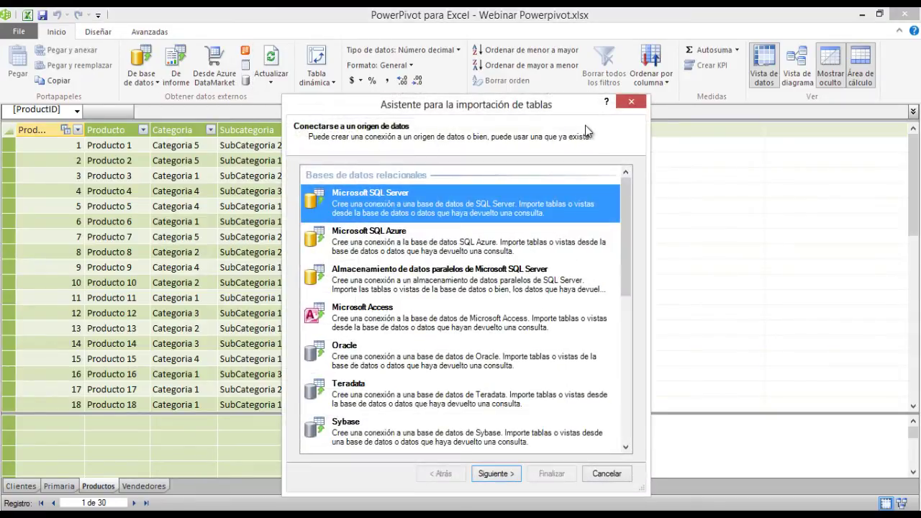
key("Escape")
left_click(282, 83)
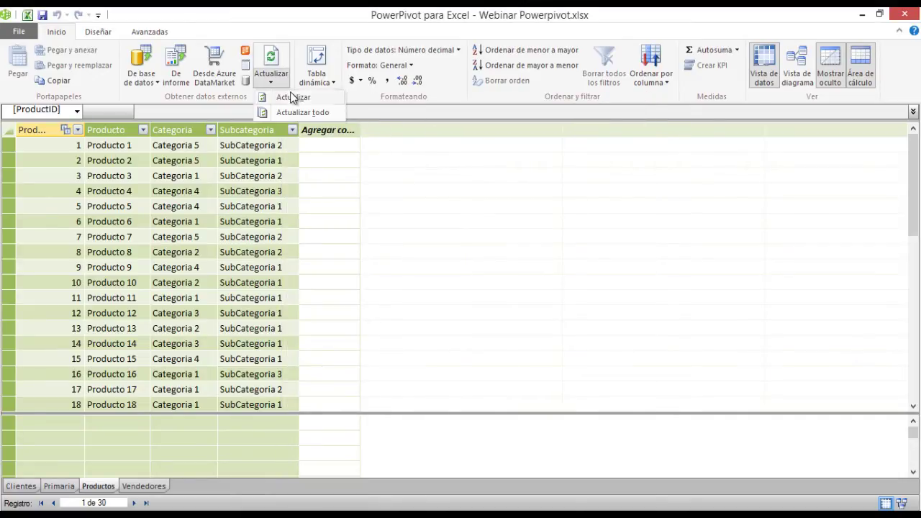
left_click(93, 29)
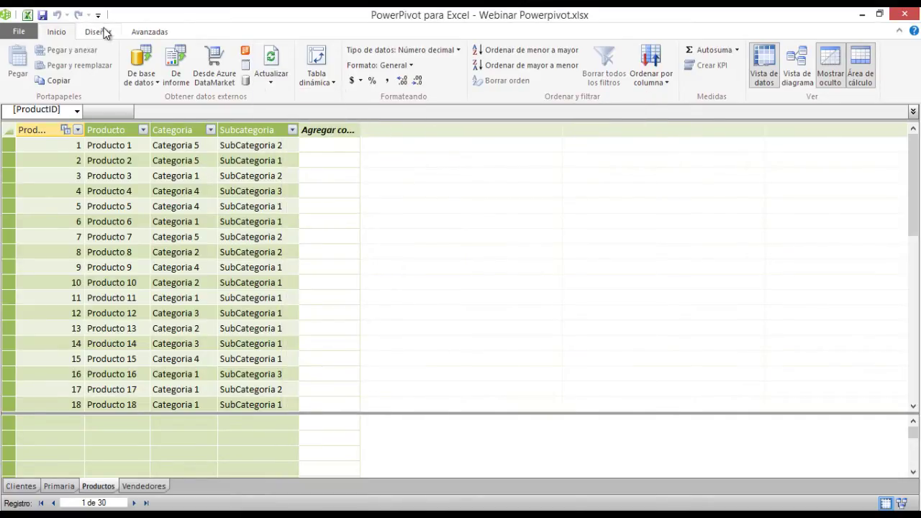
left_click(100, 32)
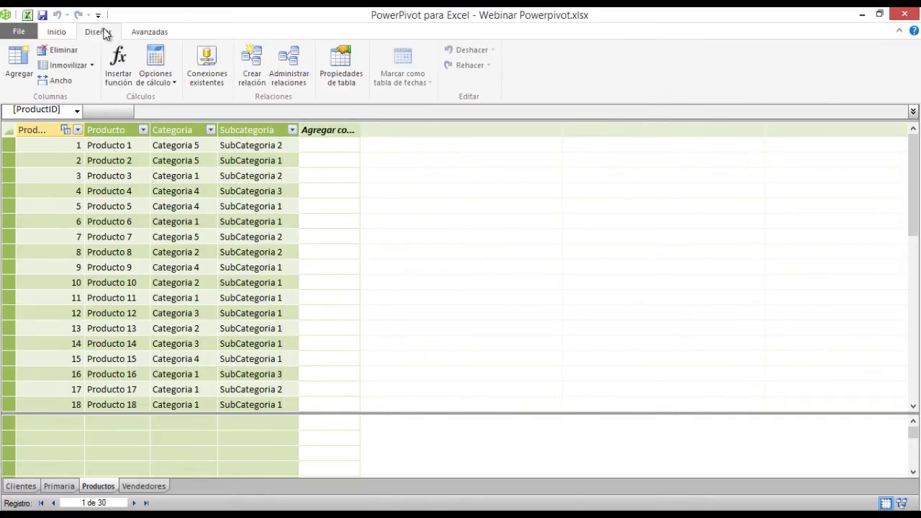
left_click(220, 78)
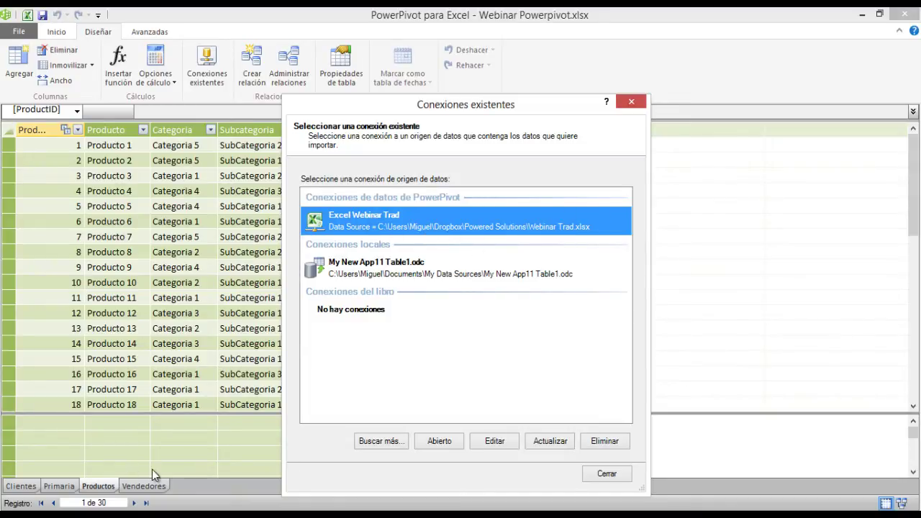
key("Escape")
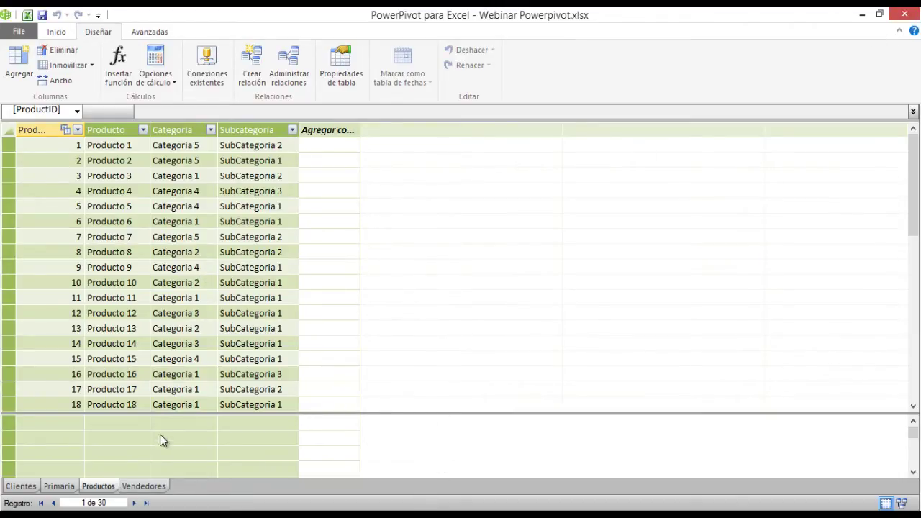
Step: Examine the columns of the Clientes and Primaria tables in the PowerPivot data view
left_click(141, 487)
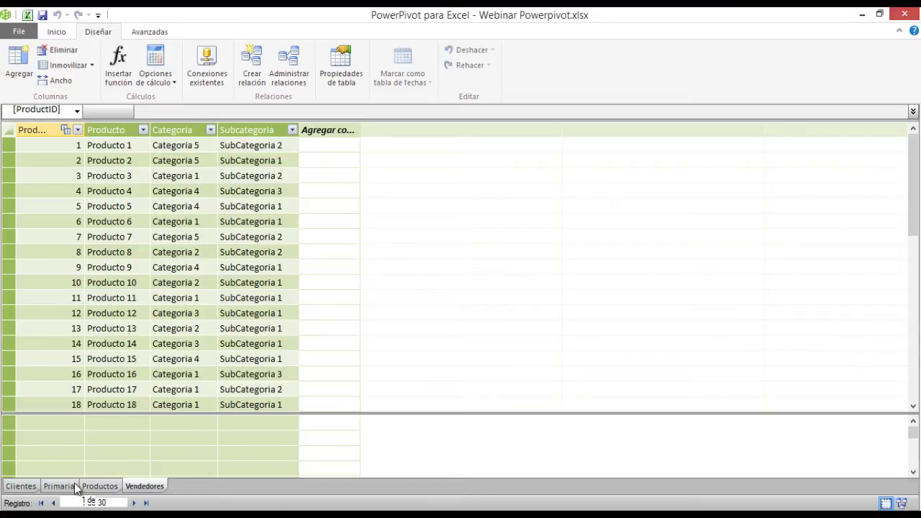
left_click(34, 487)
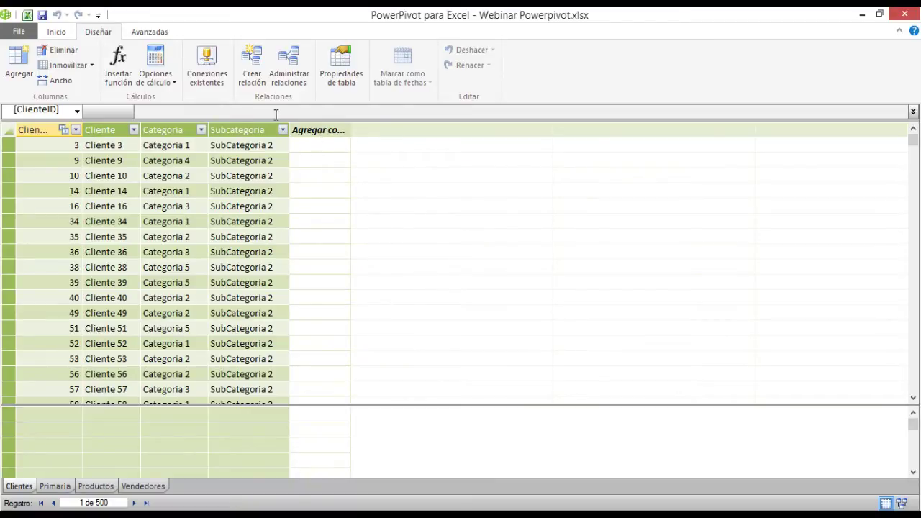
left_click_drag(231, 132, 96, 309)
left_click(61, 486)
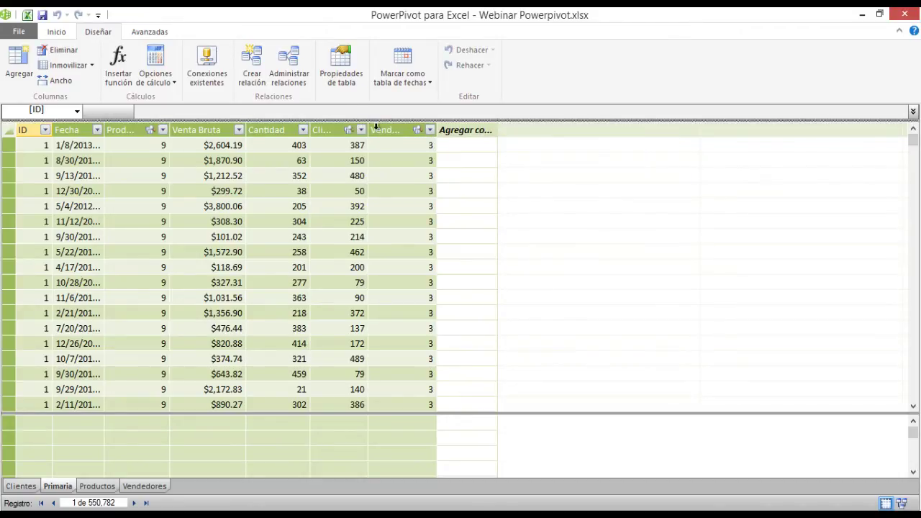
left_click_drag(389, 129, 45, 133)
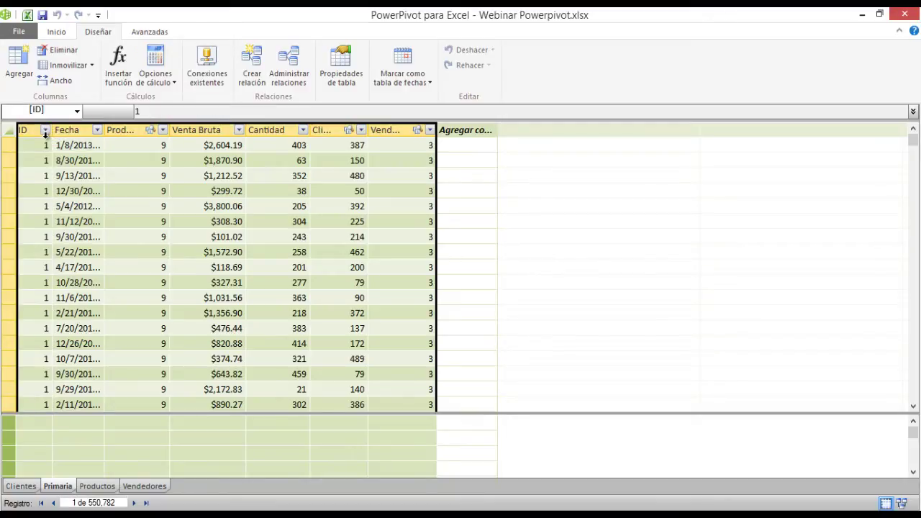
left_click(165, 193)
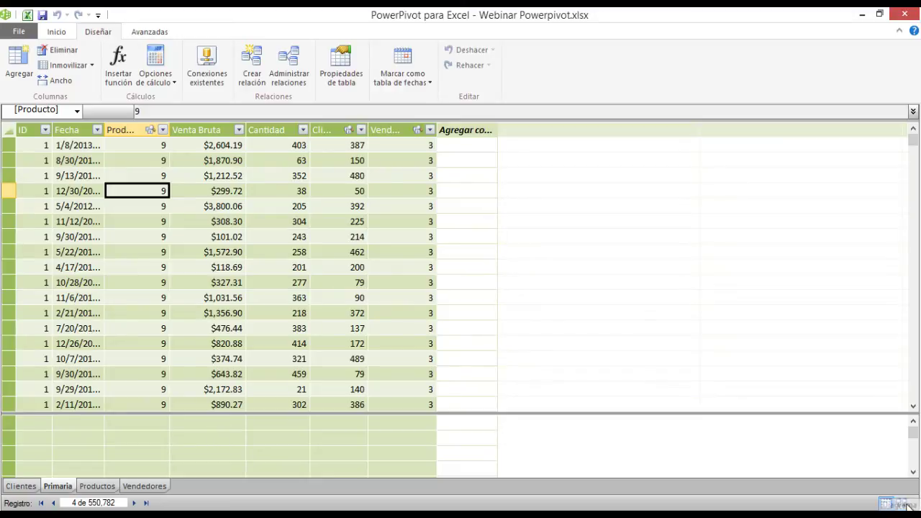
Step: Show the data model in diagram view and check the Mes column formula on the Calendario sheet of the Webinar Powerpivot workbook
left_click(905, 505)
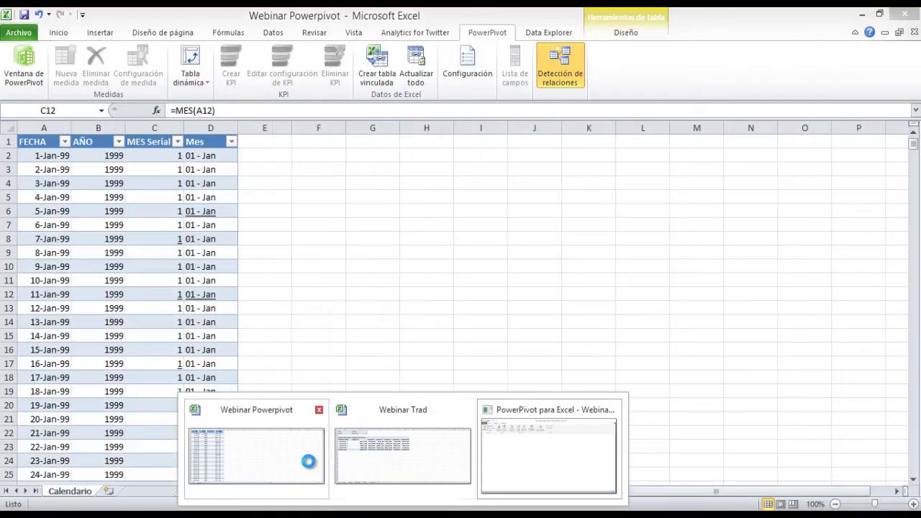
left_click(309, 460)
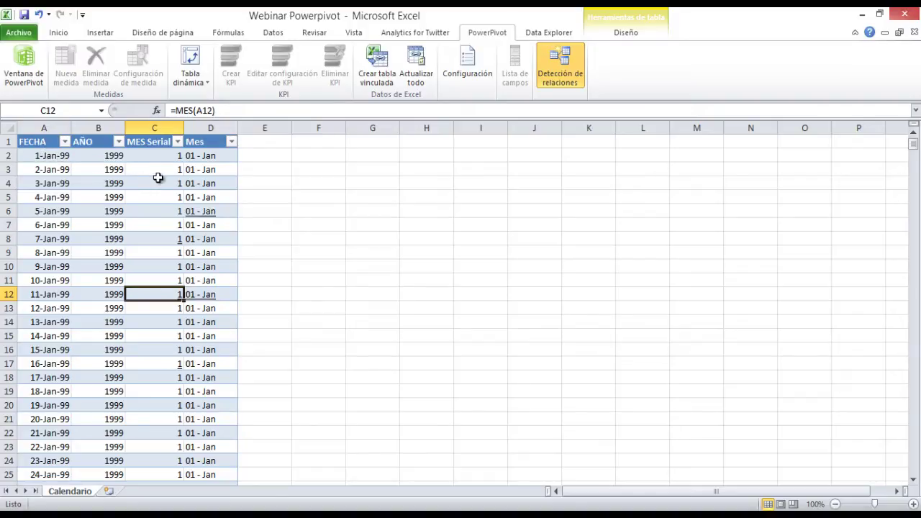
left_click(213, 170)
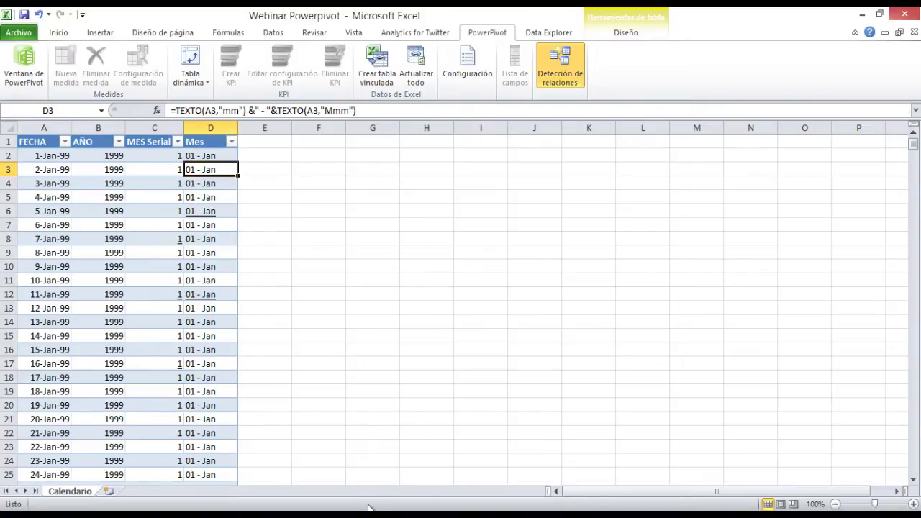
mouse_move(429, 512)
left_click(536, 449)
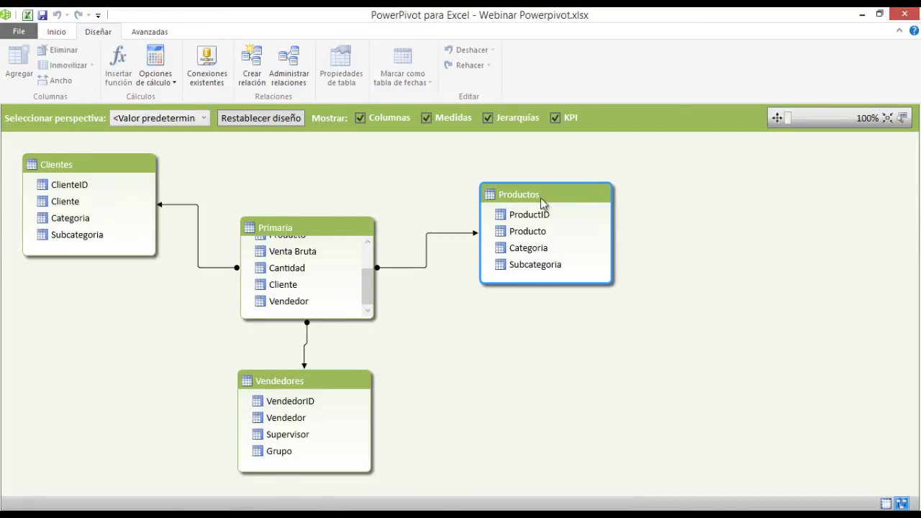
Step: Create a linked PowerPivot table from the date table on the Calendario sheet of the Webinar Powerpivot workbook
left_click(867, 14)
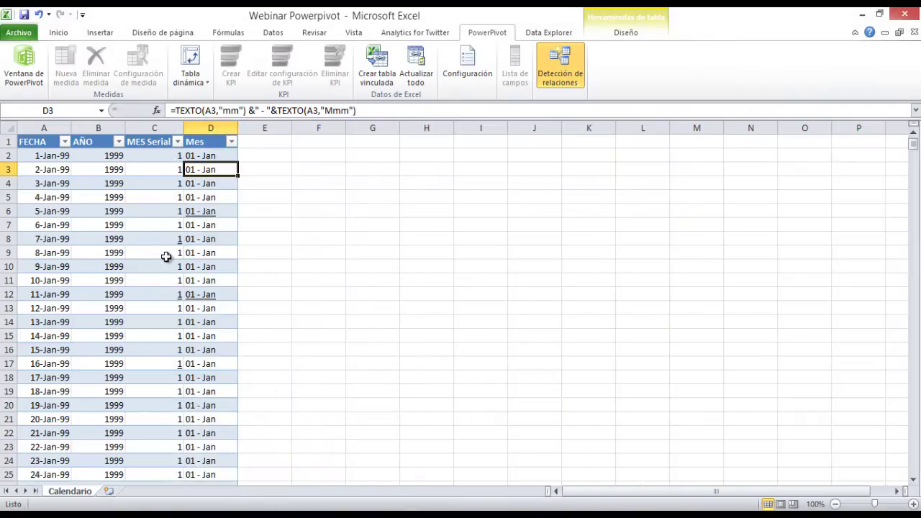
left_click(168, 256)
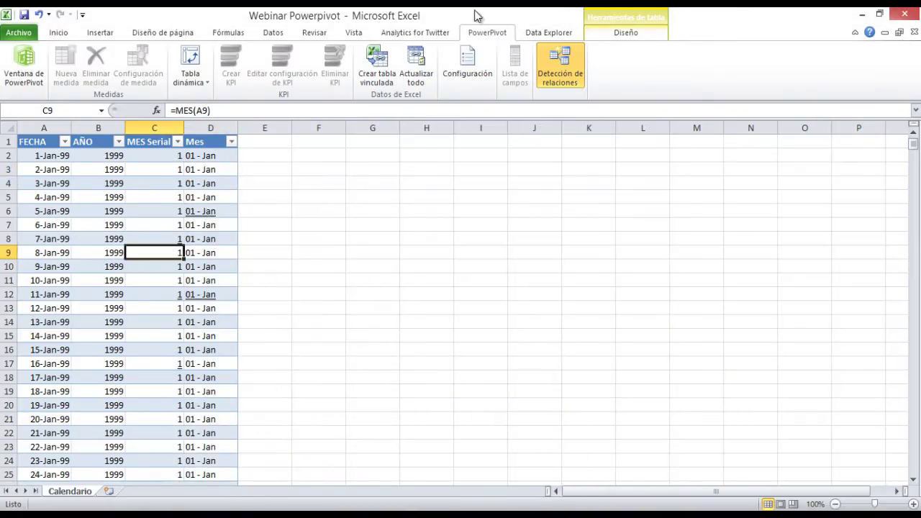
left_click(382, 81)
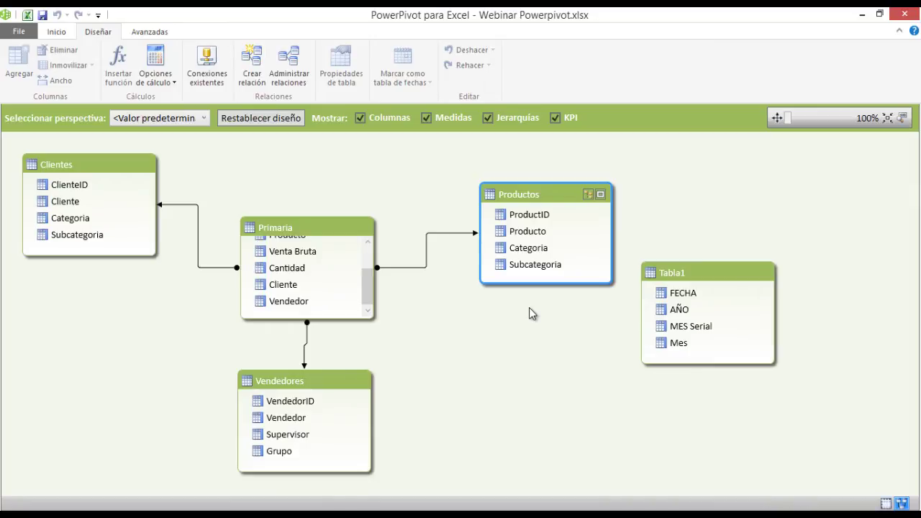
Step: Rearrange the diagram so Tabla1 sits above Primaria, with Vendedores below it
left_click(684, 272)
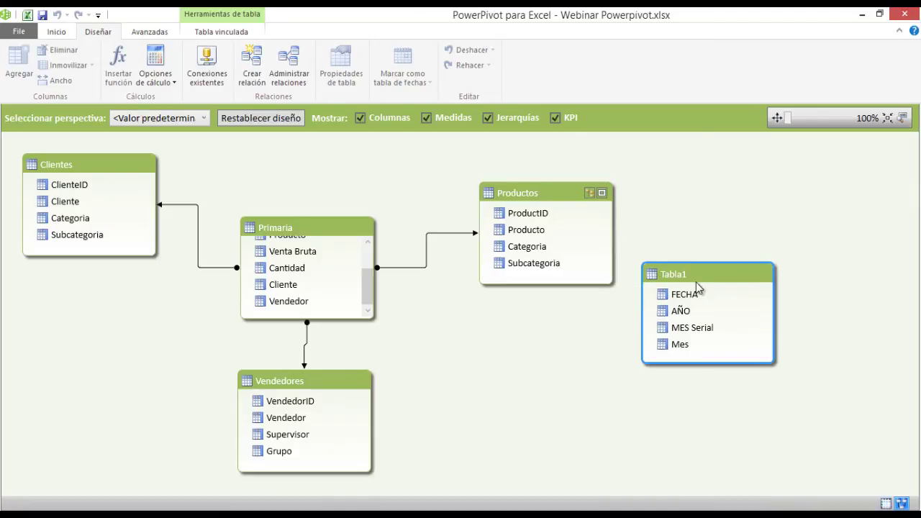
left_click_drag(702, 282, 333, 172)
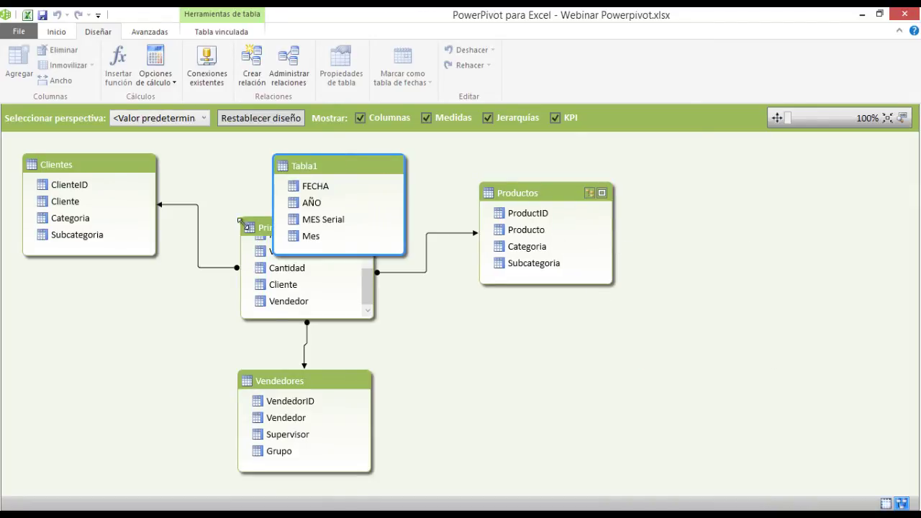
left_click_drag(258, 229, 257, 282)
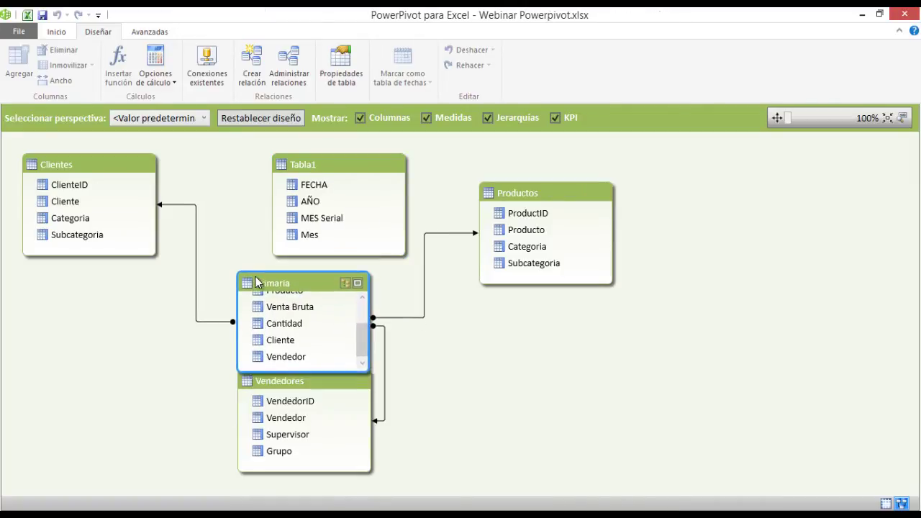
left_click_drag(321, 387, 319, 413)
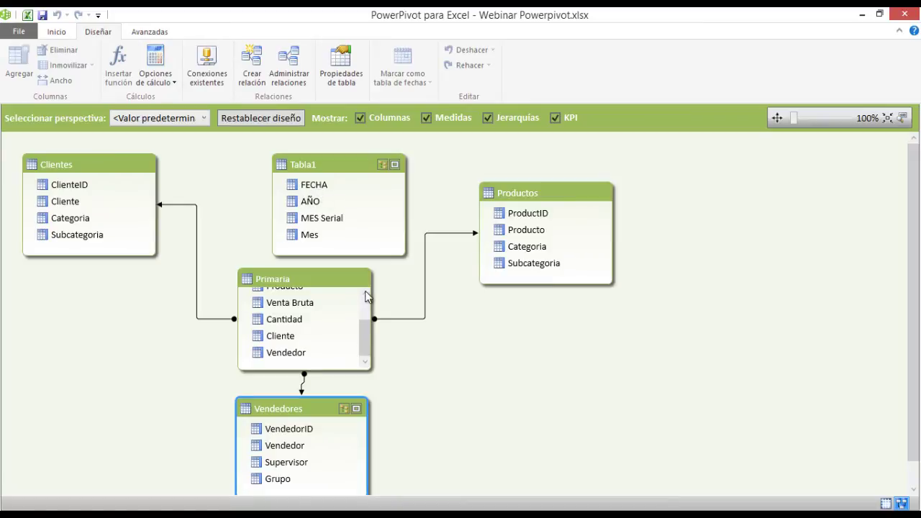
Step: Create a relationship from the Fecha column of Primaria to the FECHA column of Tabla1
left_click_drag(365, 325, 366, 300)
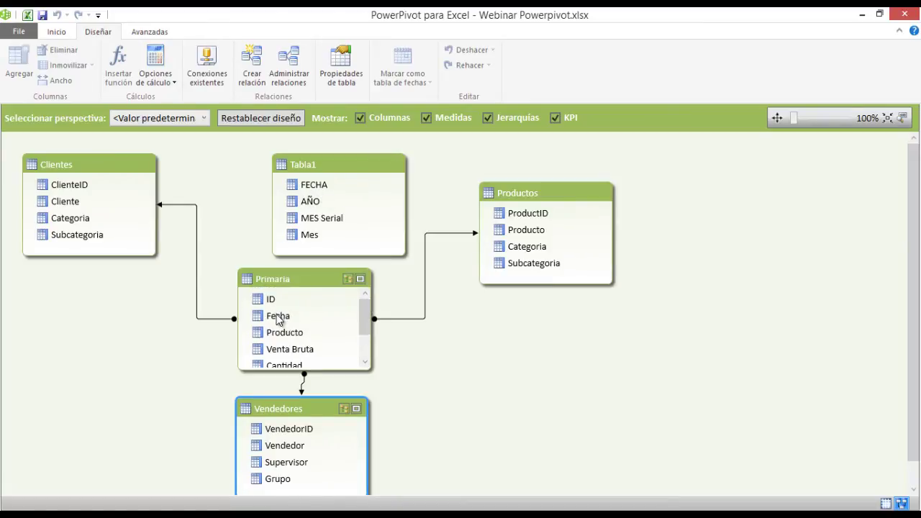
left_click_drag(278, 320, 313, 188)
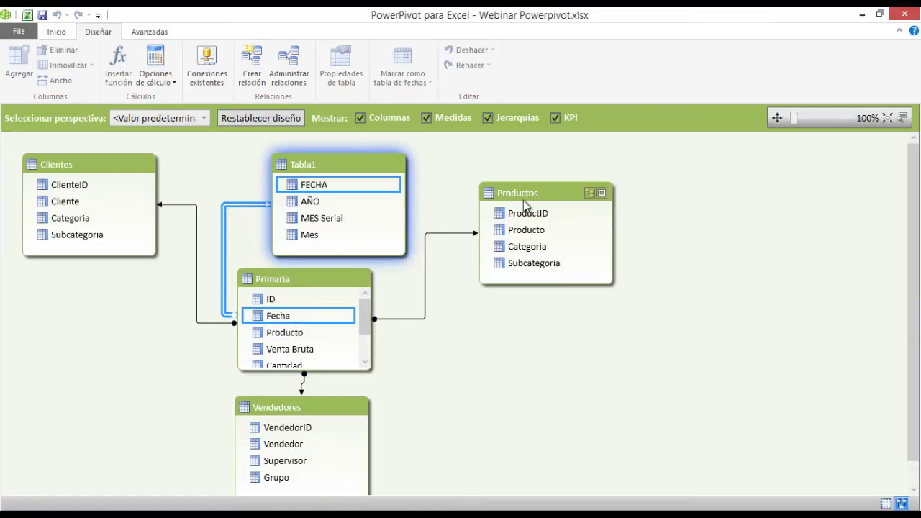
mouse_move(525, 206)
left_mouse_down()
mouse_move(545, 214)
mouse_move(531, 212)
left_mouse_up()
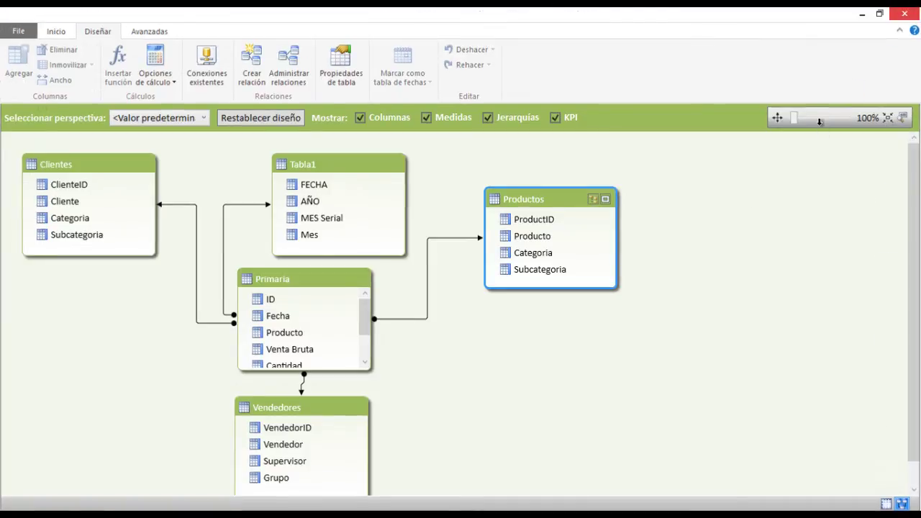
Step: Switch to the Webinar Powerpivot workbook in Excel and insert a PowerPivot pivot table on a new worksheet
key("alt+Tab")
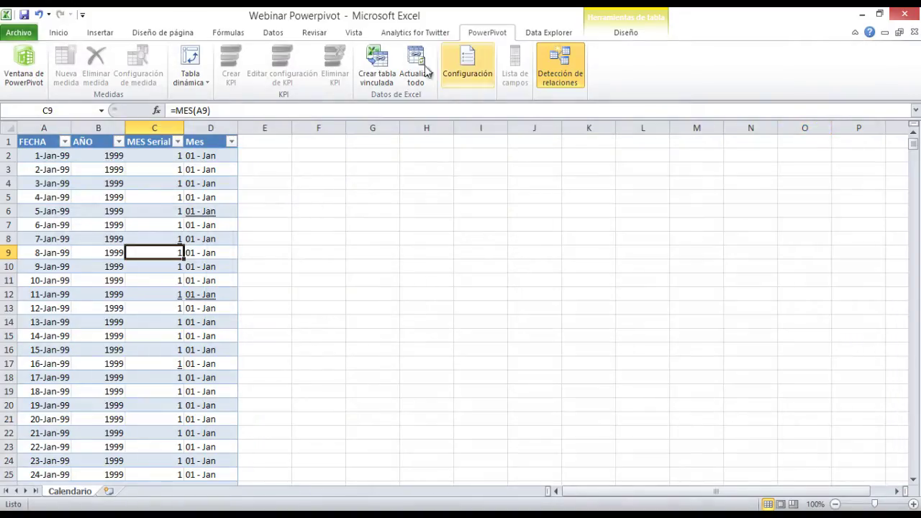
left_click(204, 83)
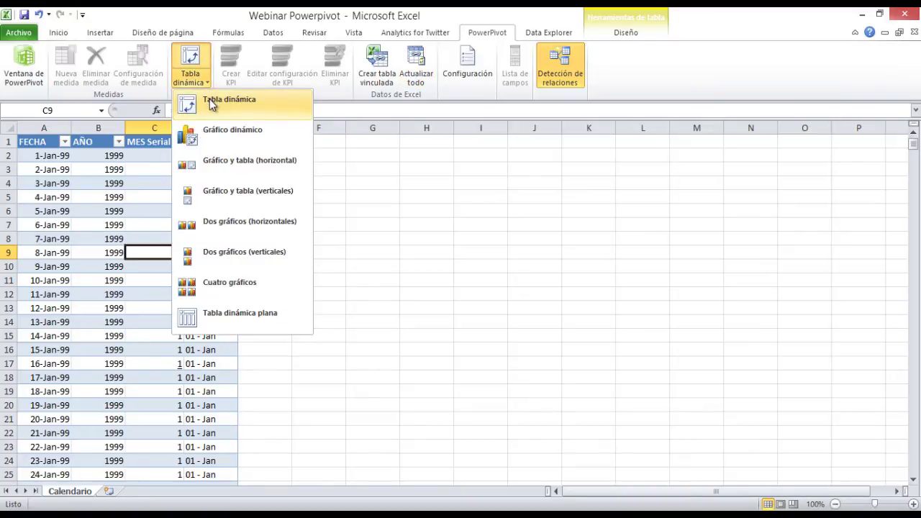
left_click(213, 105)
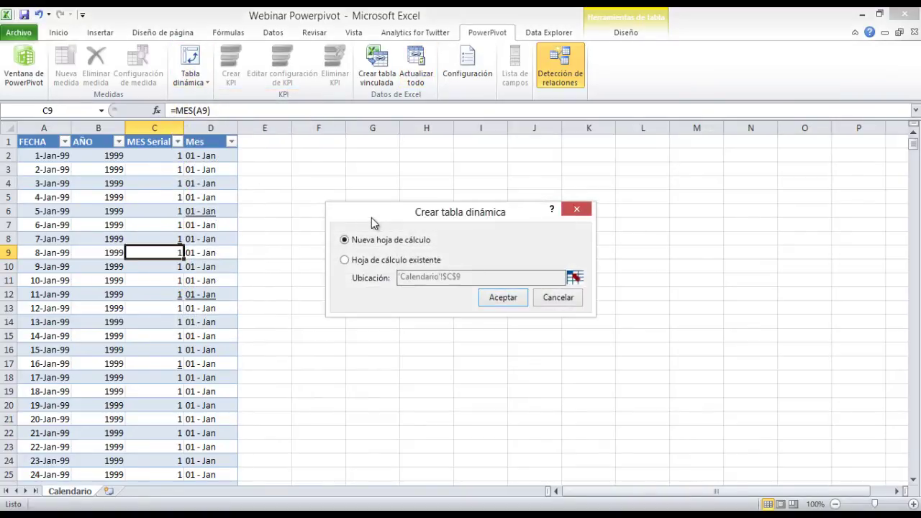
left_click(503, 299)
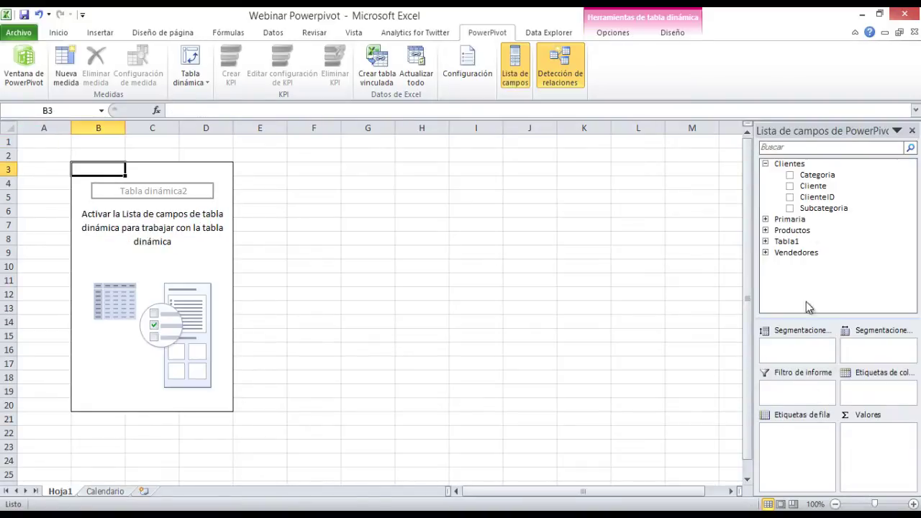
Step: Add the Supervisor field from the Vendedores table to the pivot table's row labels
left_click(765, 164)
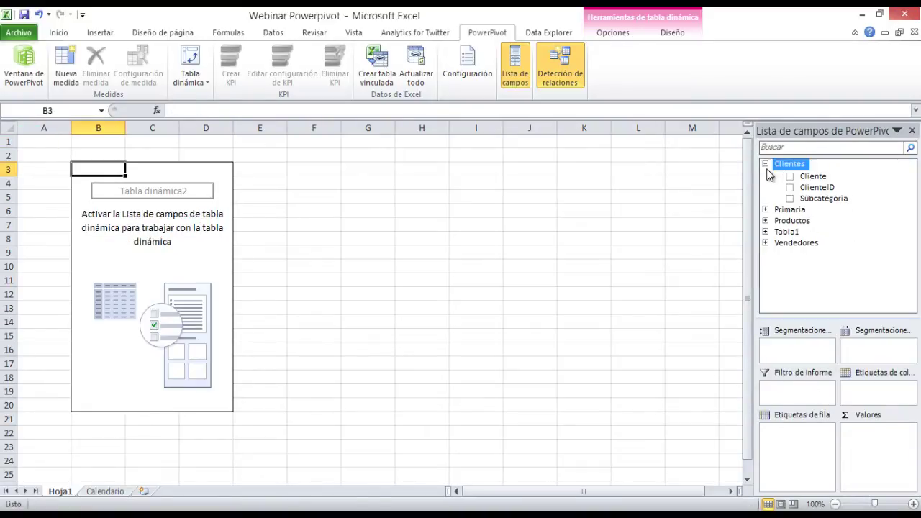
left_click(766, 175)
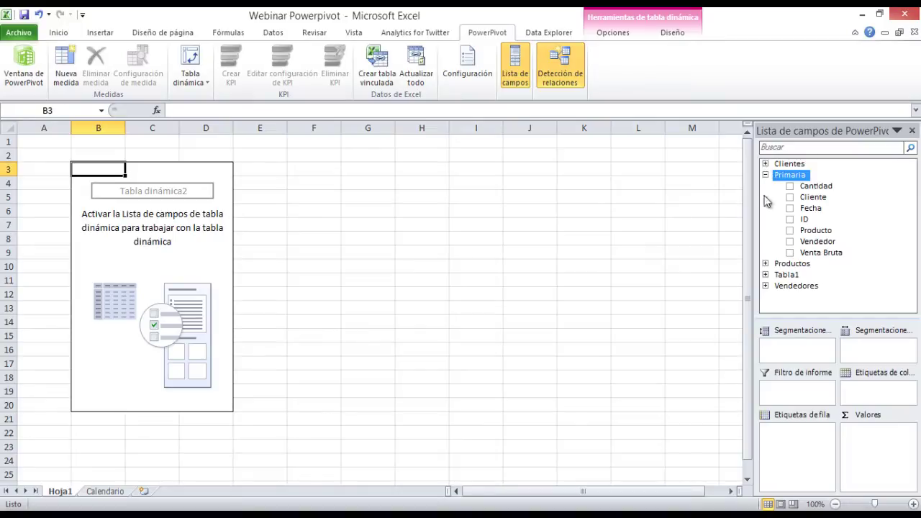
left_click(765, 286)
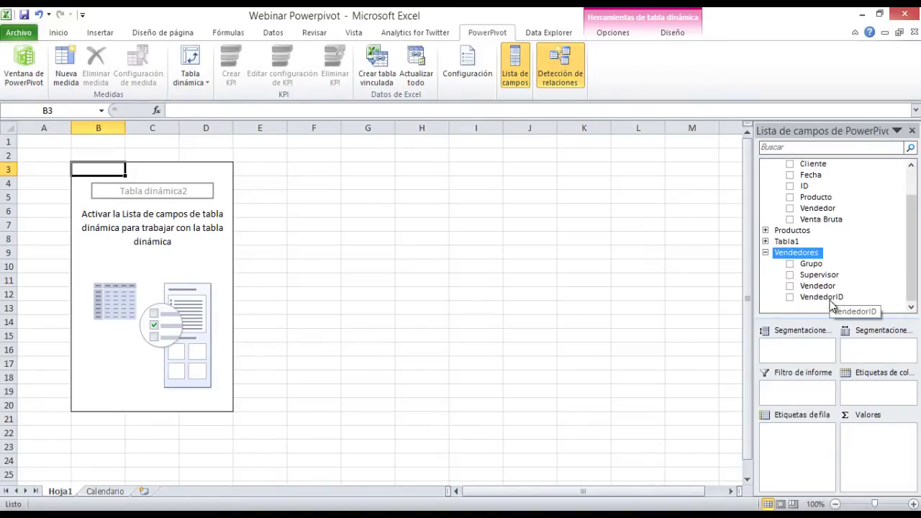
left_click_drag(836, 277, 806, 439)
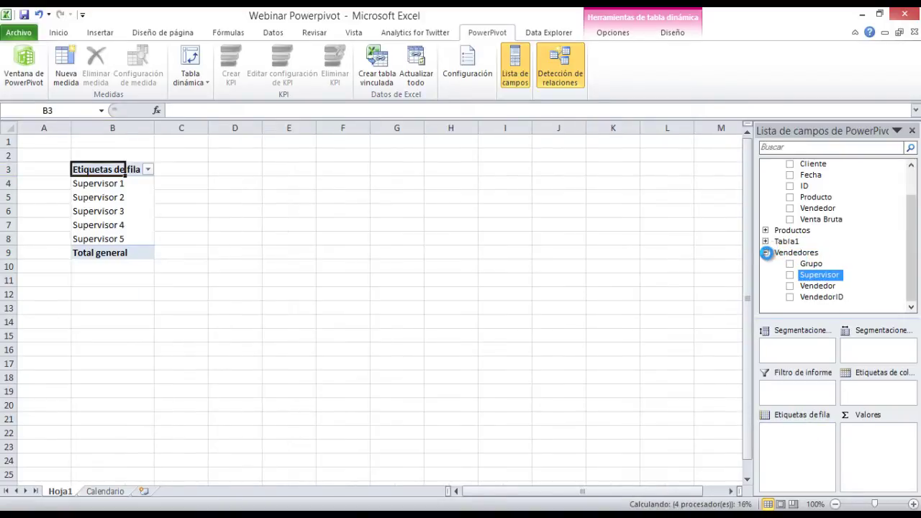
Step: Add the Producto field from the Productos table to the pivot table's row labels beneath Supervisor
left_click(767, 252)
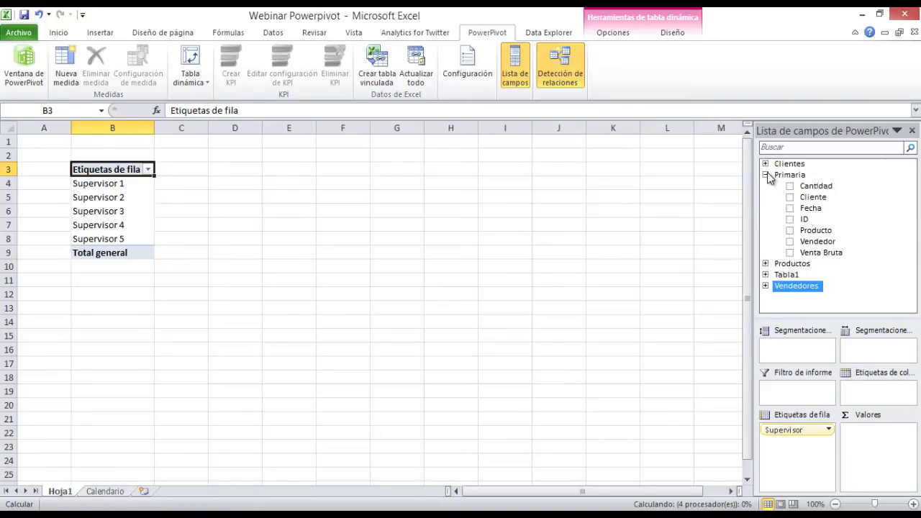
left_click(766, 263)
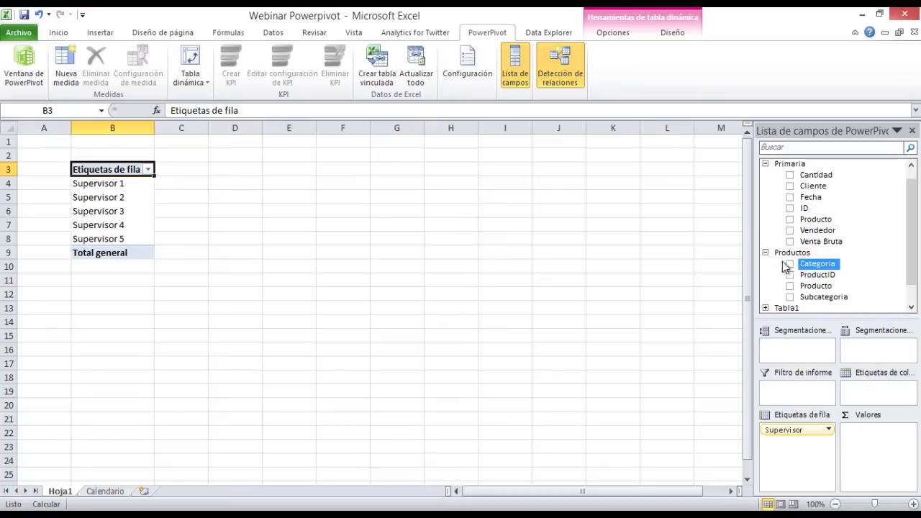
left_click(824, 288)
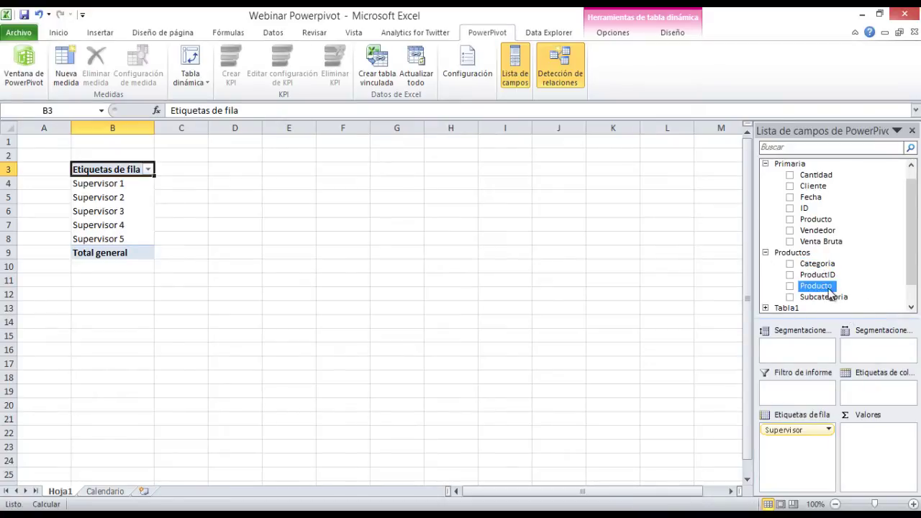
left_click_drag(826, 289, 813, 475)
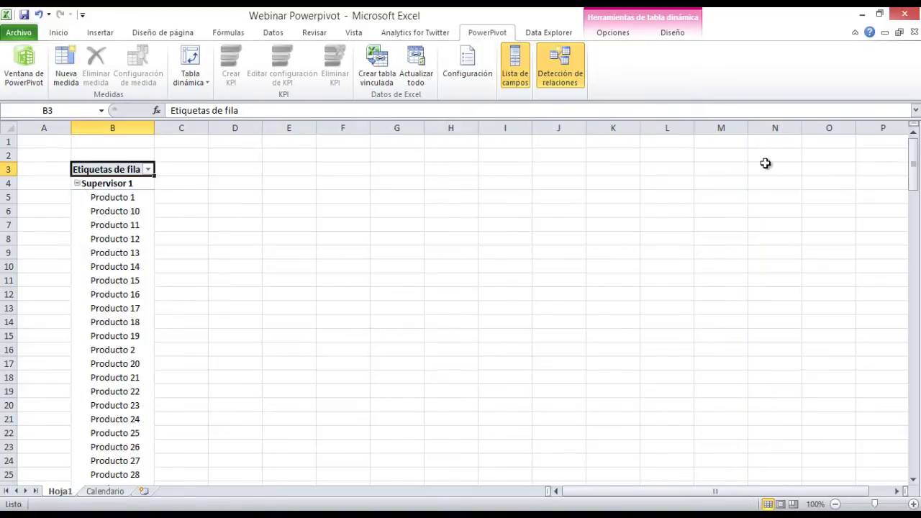
Step: Add the Venta Bruta field from the Primaria table to the pivot table's values
left_click(124, 226)
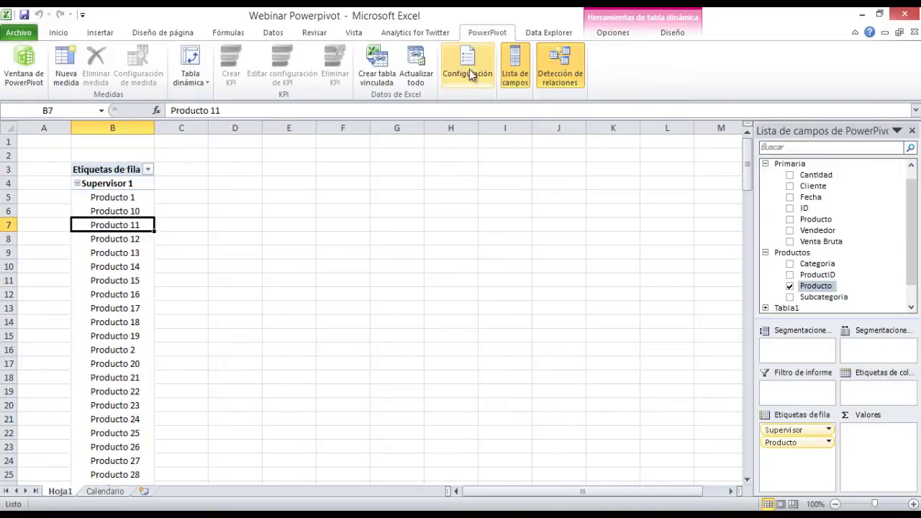
left_click_drag(914, 254, 908, 302)
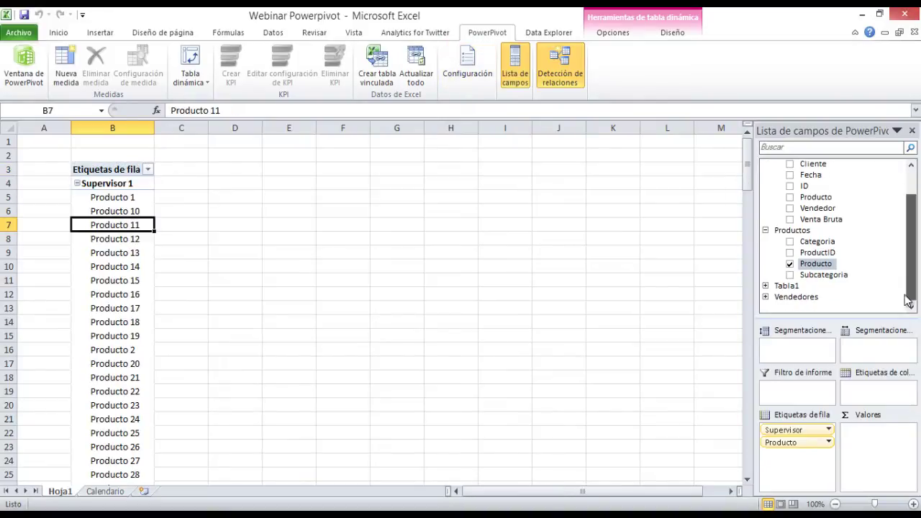
double_click(786, 286)
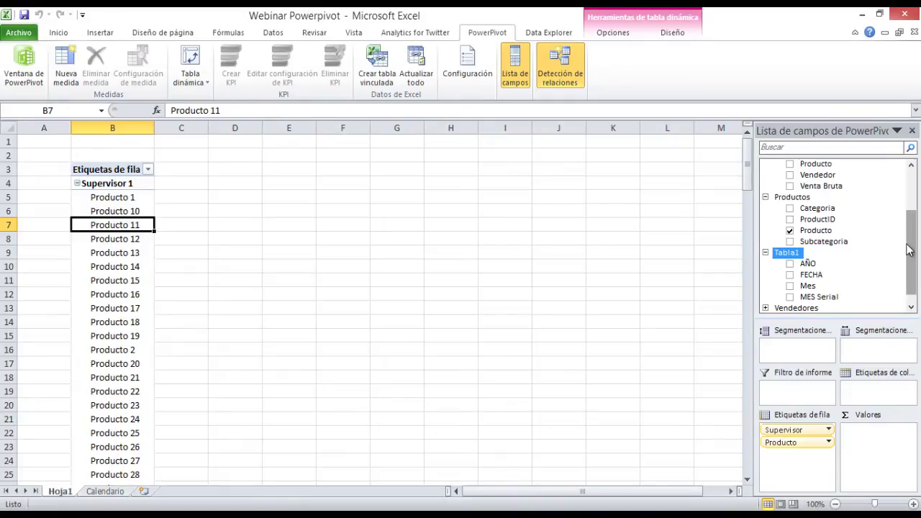
scroll(909, 249, "up", 2)
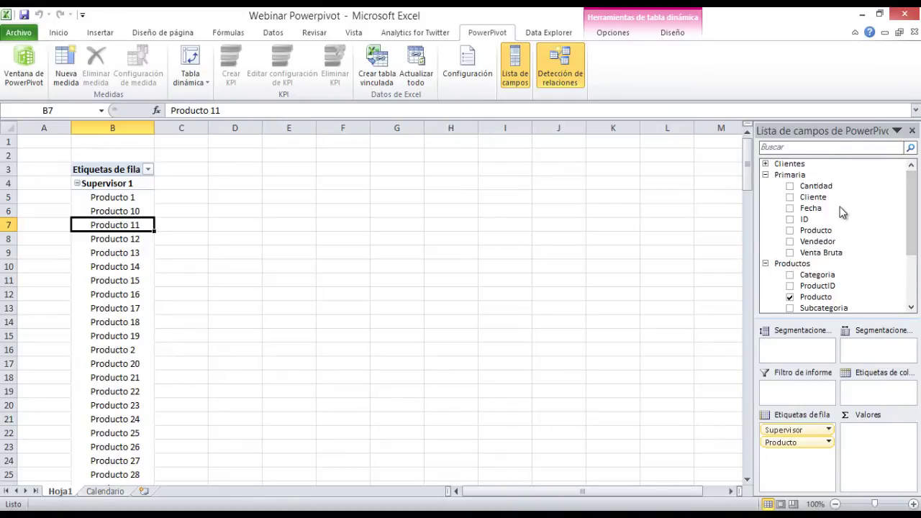
left_click(791, 253)
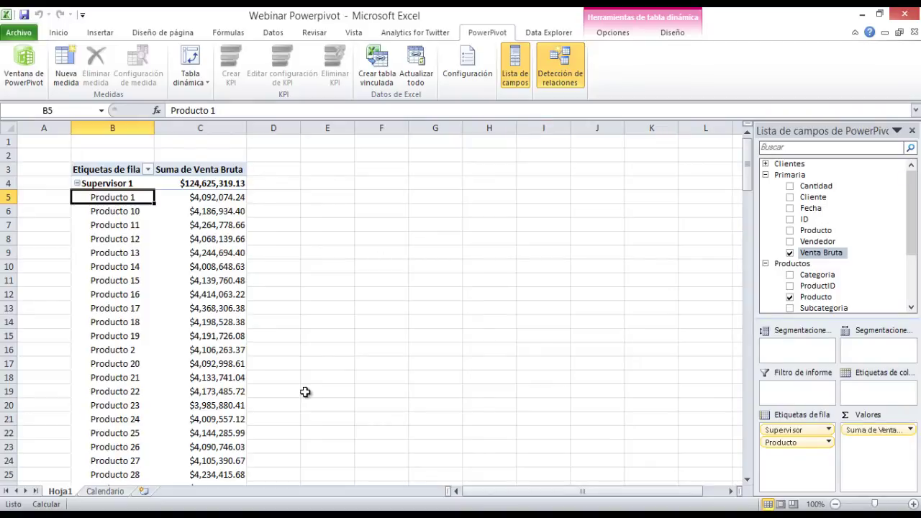
Step: Close the Webinar Trad workbook without saving its changes and maximize the Webinar Powerpivot workbook
mouse_move(409, 504)
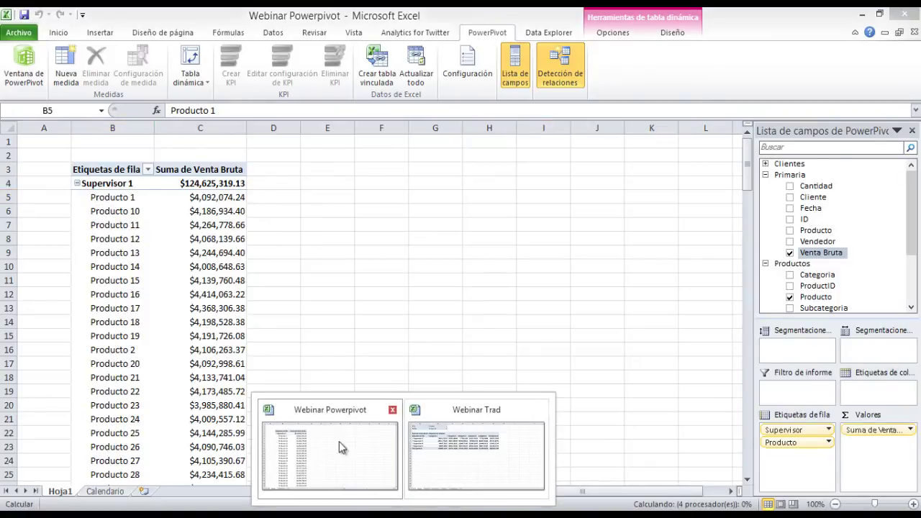
mouse_move(434, 436)
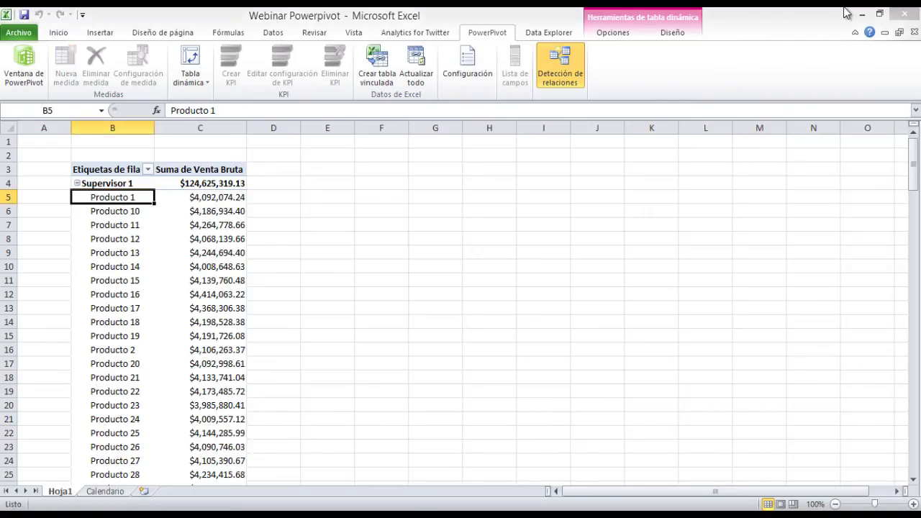
left_click(898, 33)
left_click_drag(781, 138, 775, 242)
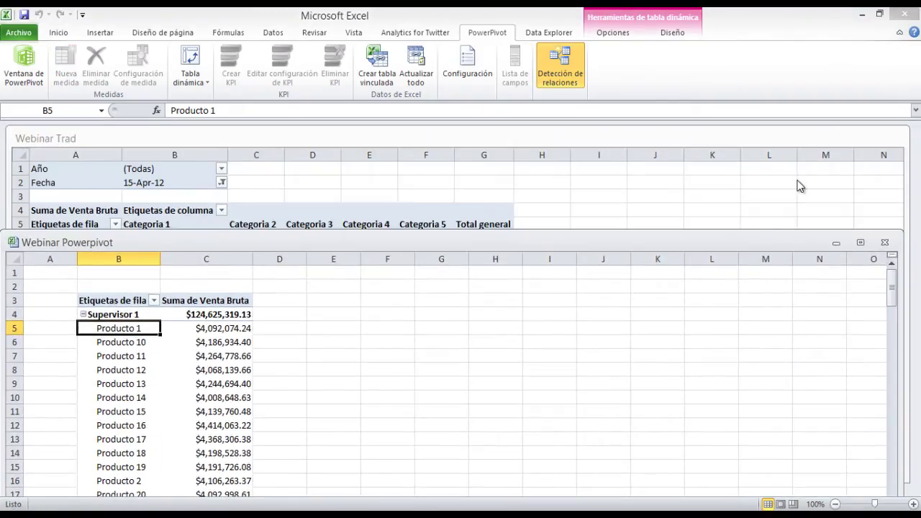
left_click(856, 139)
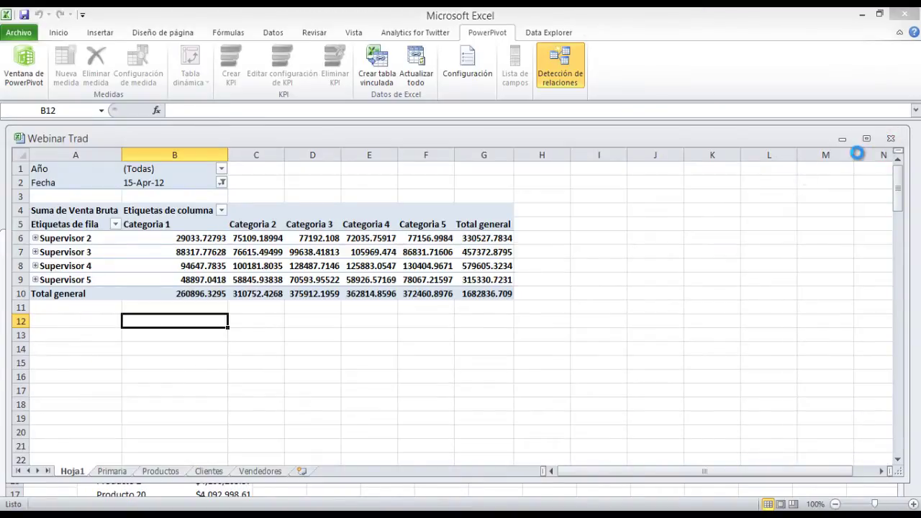
key("ctrl+w")
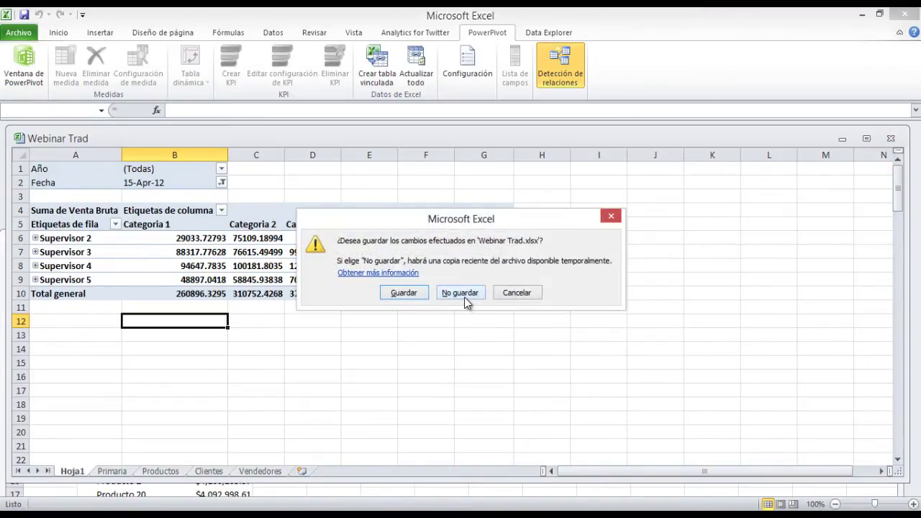
left_click(464, 298)
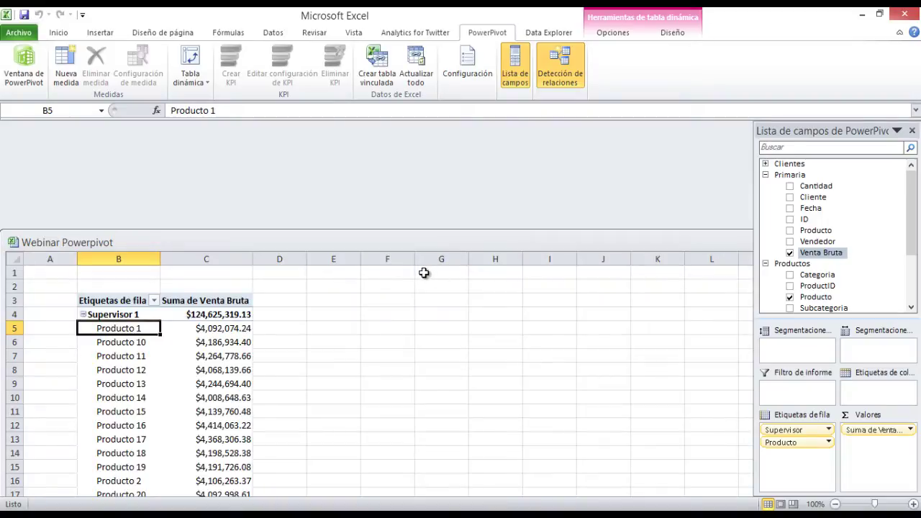
double_click(407, 236)
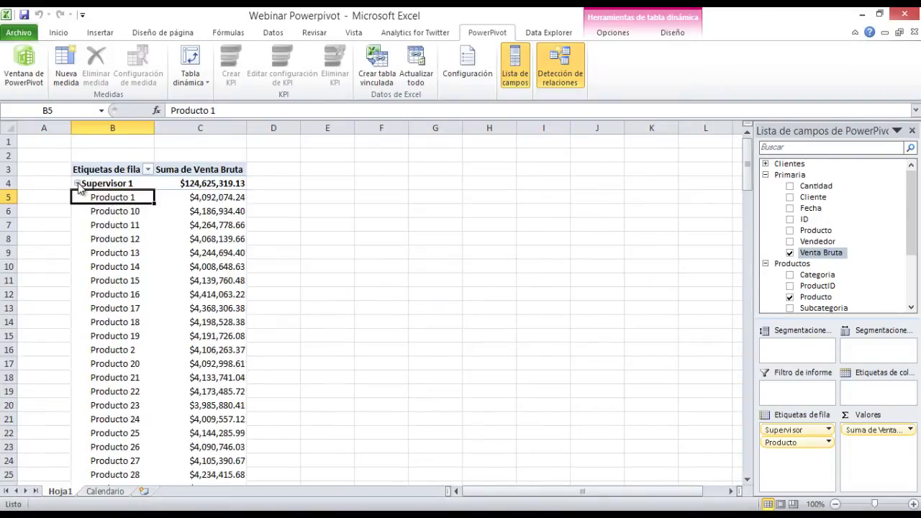
Step: Add the Categoria field from the Clientes table to the pivot table's column labels
left_click(200, 323)
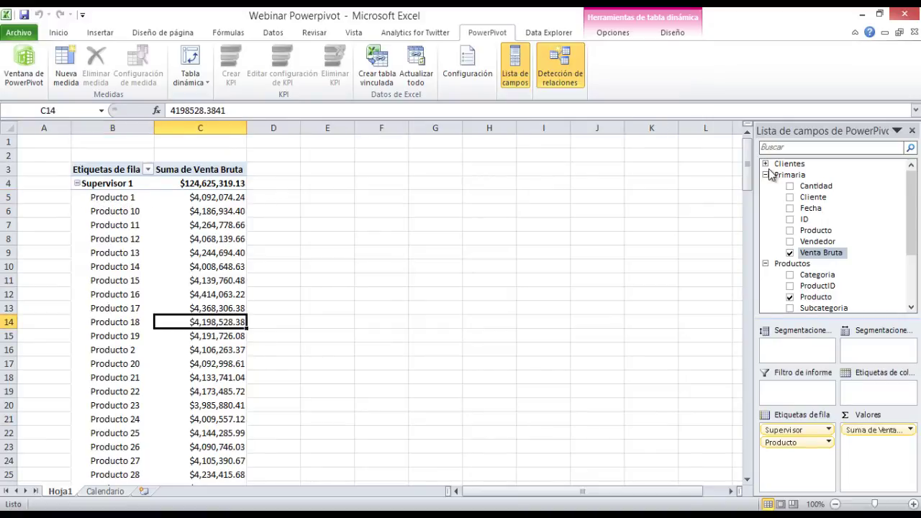
left_click(766, 175)
left_click(766, 164)
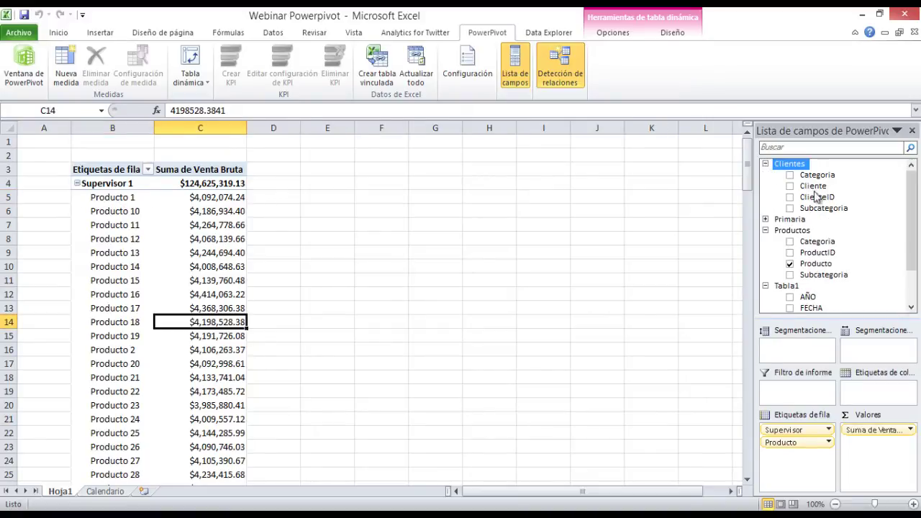
left_click_drag(817, 176, 873, 389)
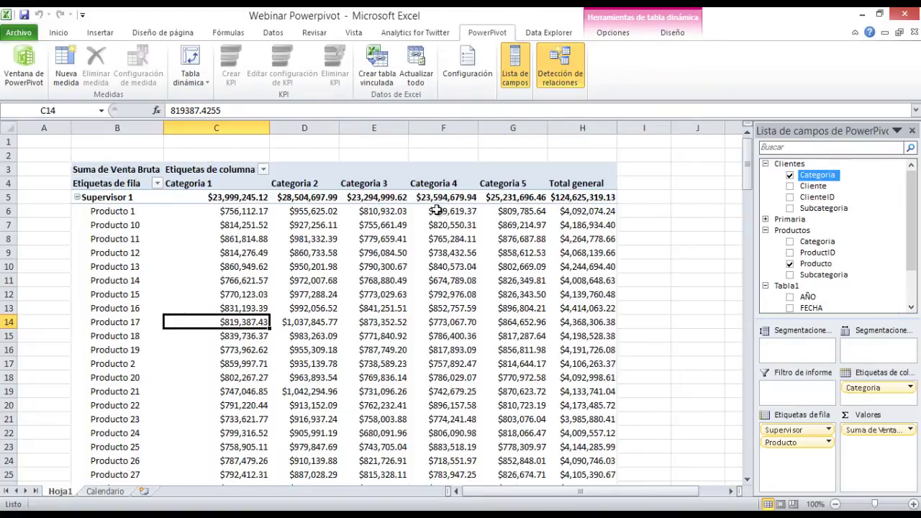
Step: Collapse the entire Supervisor field so that the pivot table hides the product rows
right_click(128, 201)
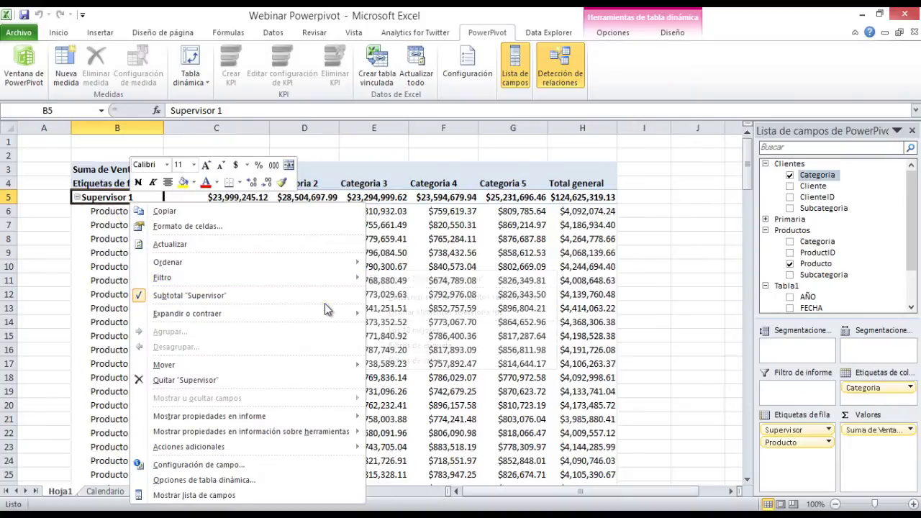
mouse_move(331, 316)
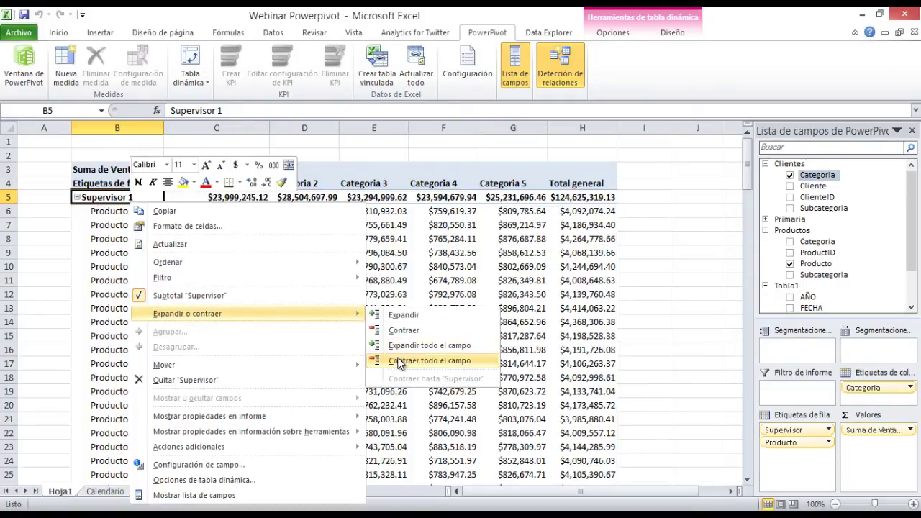
left_click(398, 361)
left_click(241, 239)
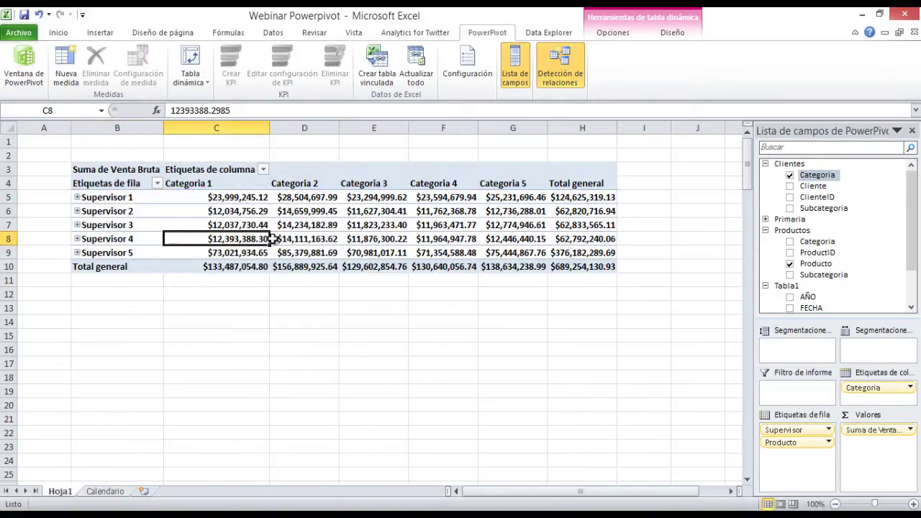
Step: Add the Producto field from the Primaria table to the pivot table's values
left_click(764, 164)
left_click(766, 187)
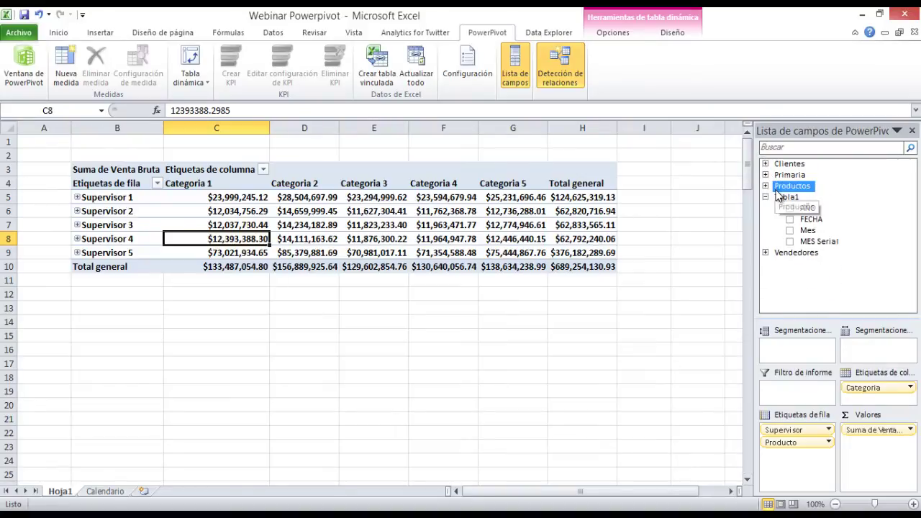
left_click(766, 197)
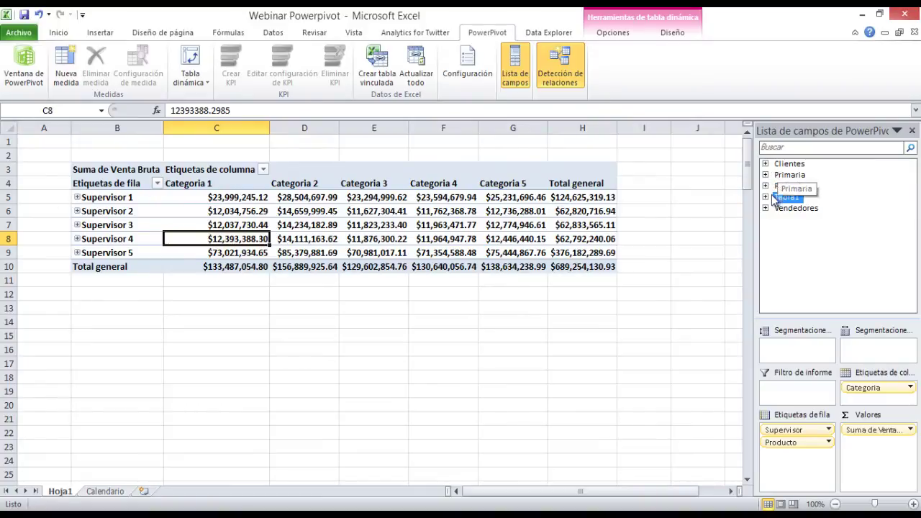
left_click(765, 185)
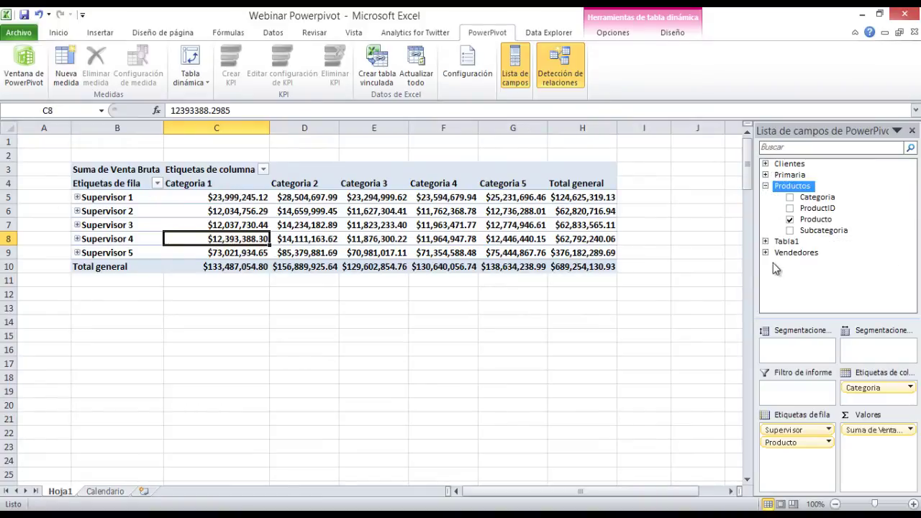
left_click(767, 242)
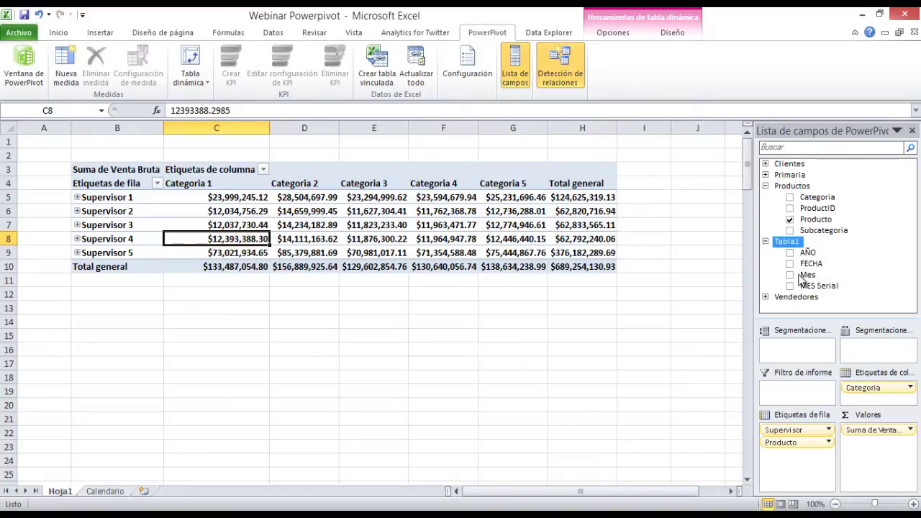
left_click(765, 176)
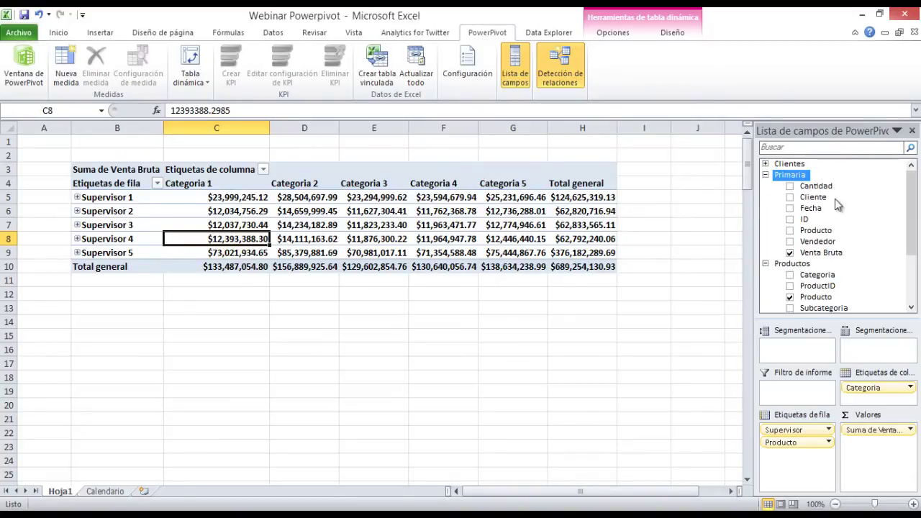
left_click_drag(817, 231, 890, 443)
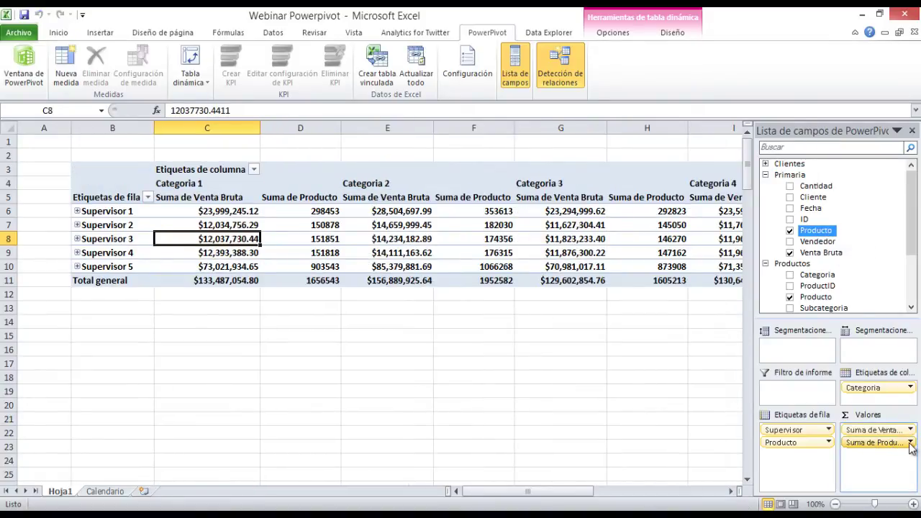
Step: Summarize the Producto values by DistinctCount instead of Suma
left_click(910, 443)
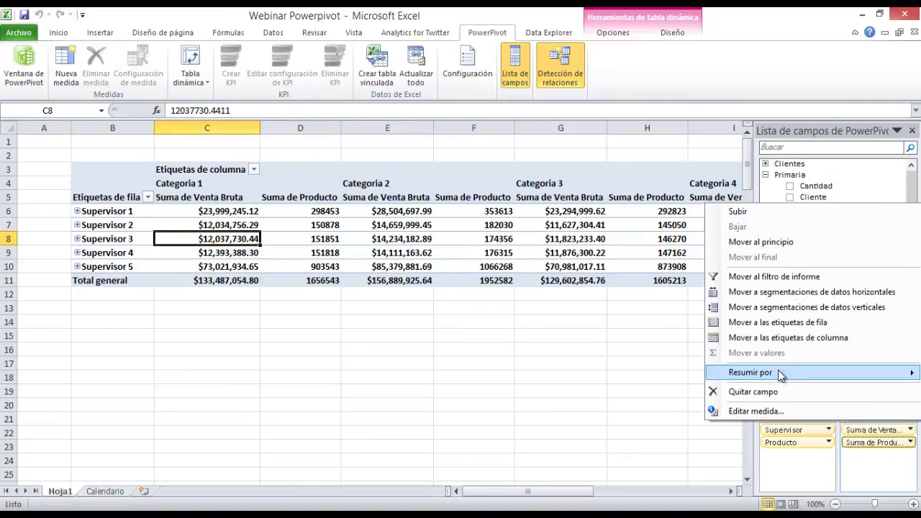
mouse_move(781, 374)
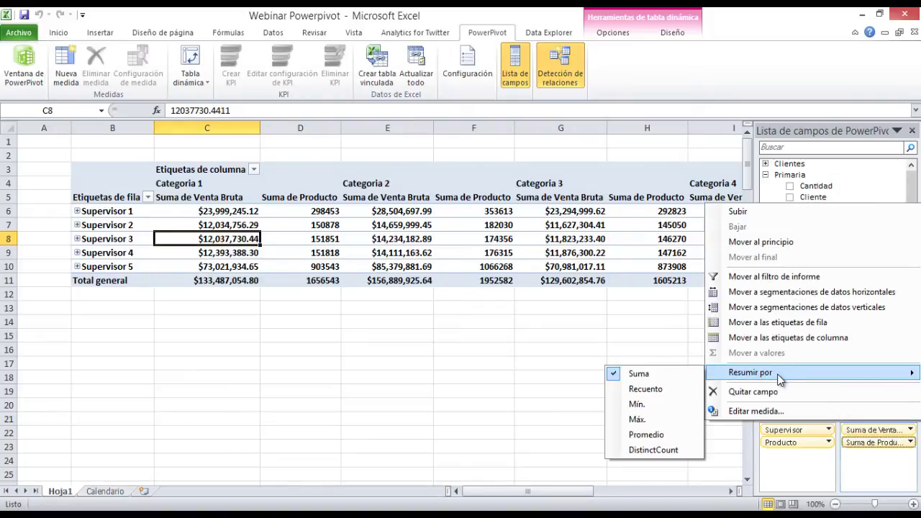
left_click(673, 451)
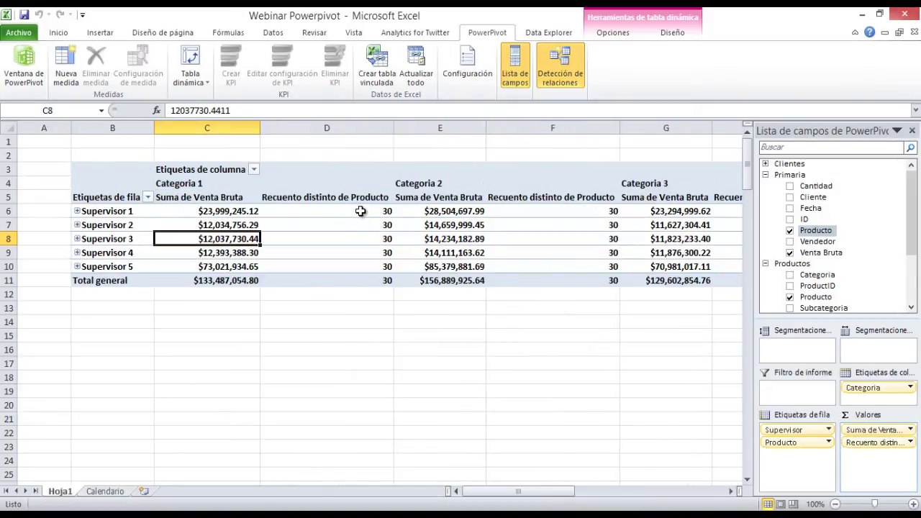
Step: Examine the distinct product counts per supervisor, expanding Supervisor 1 to inspect its individual products and collapsing it again
left_click_drag(360, 211, 359, 268)
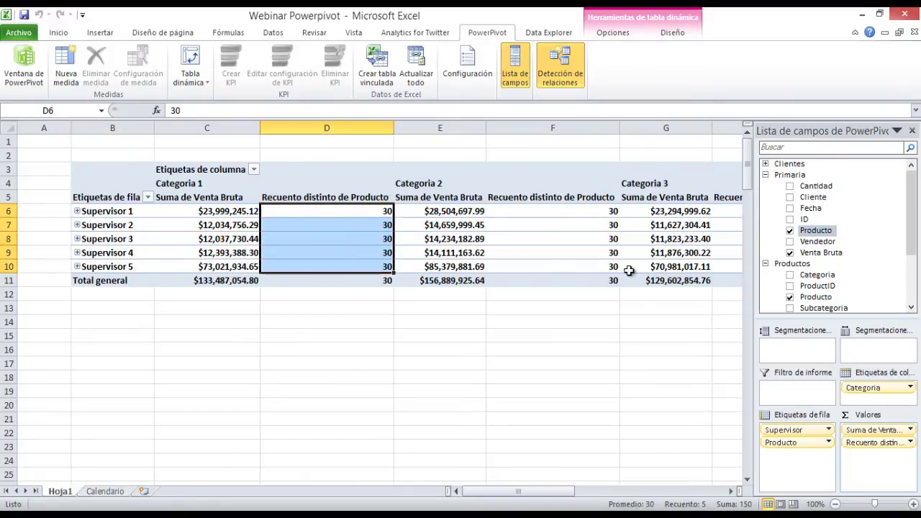
left_click_drag(611, 260, 77, 212)
left_click(77, 211)
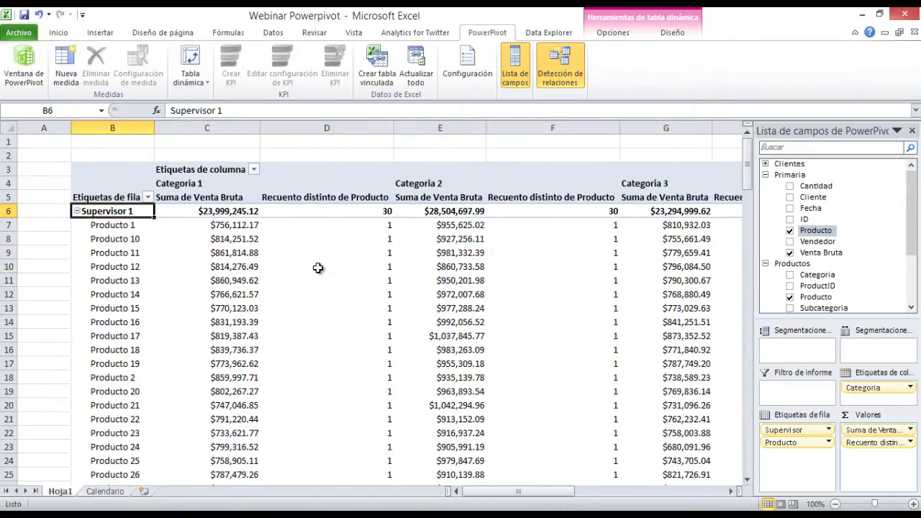
left_click_drag(143, 230, 173, 127)
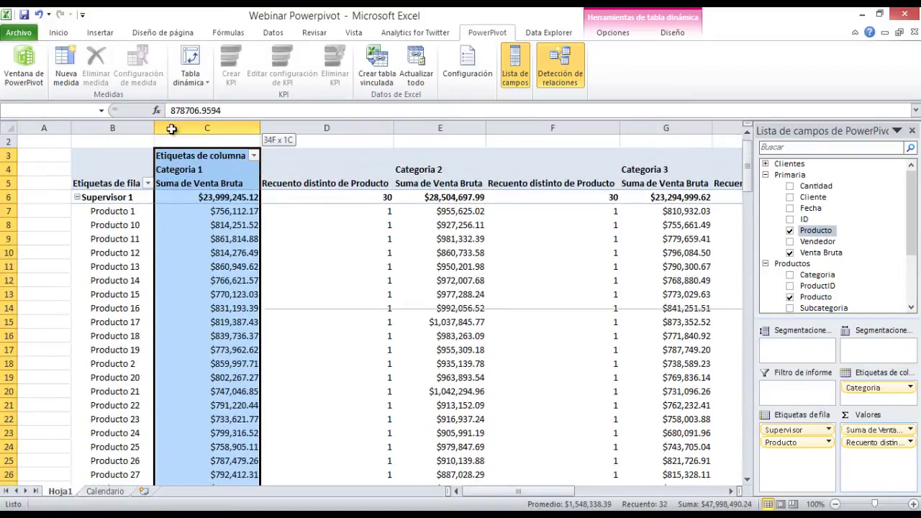
left_click(77, 197)
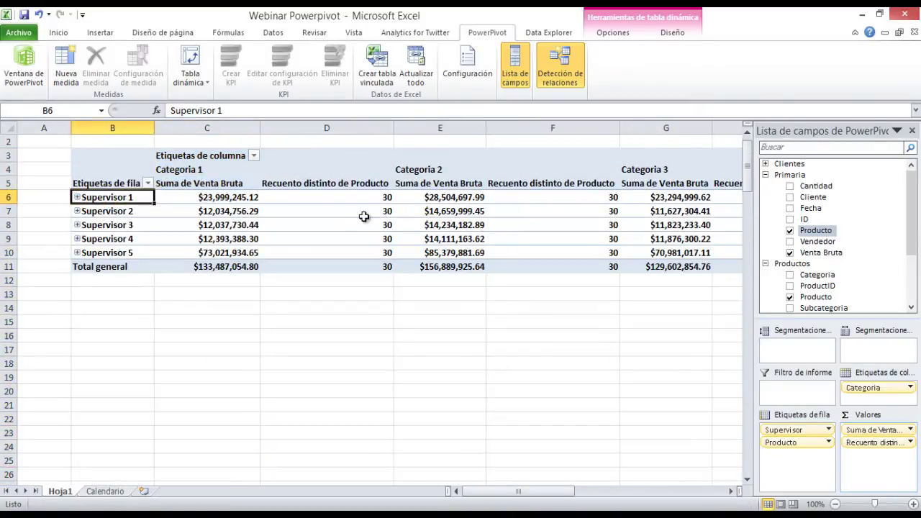
Step: Add the Cliente field from the Primaria table to the pivot table's values and summarize it by DistinctCount
left_click(814, 197)
left_click_drag(823, 200, 869, 460)
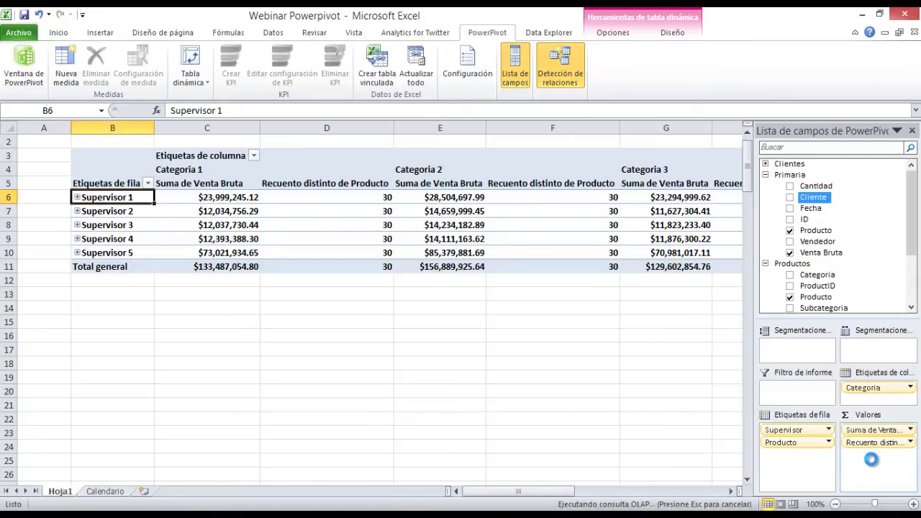
left_click(908, 456)
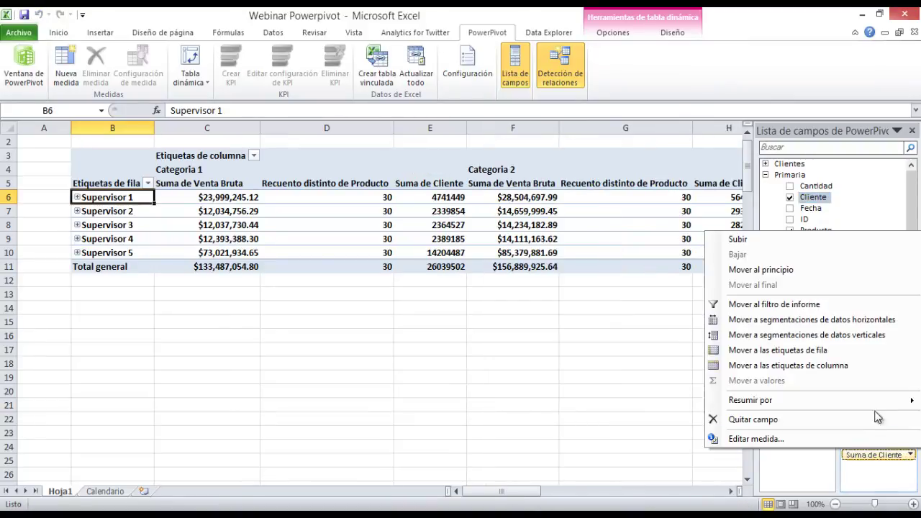
mouse_move(867, 402)
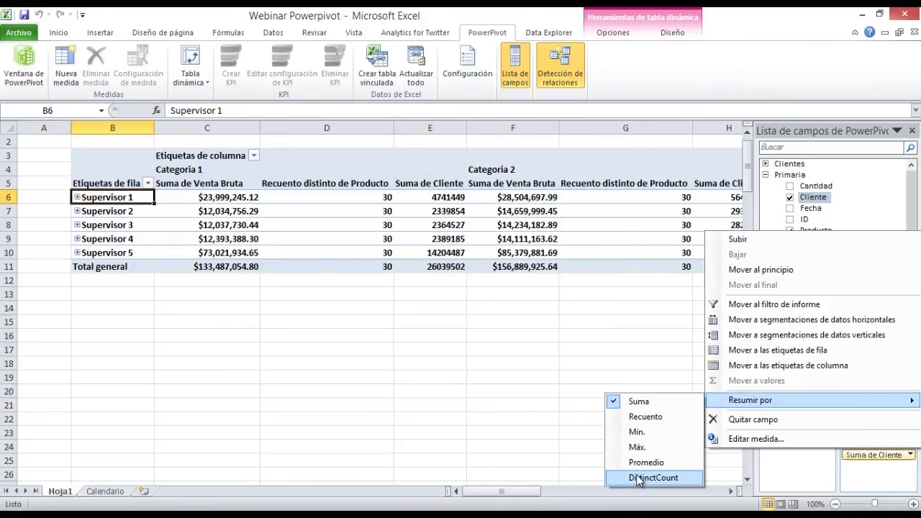
left_click(639, 478)
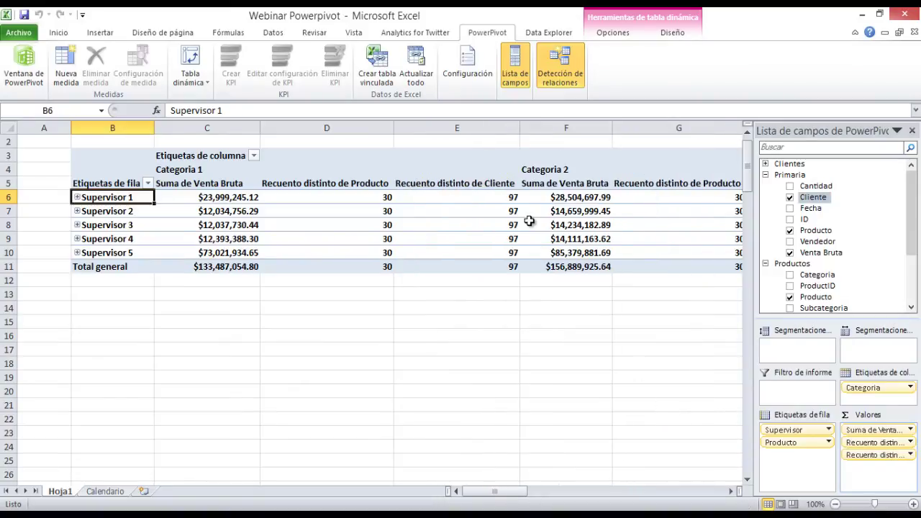
Step: Add the AÑO field from Tabla1 to the pivot table as a report filter
left_click(767, 176)
left_click(765, 187)
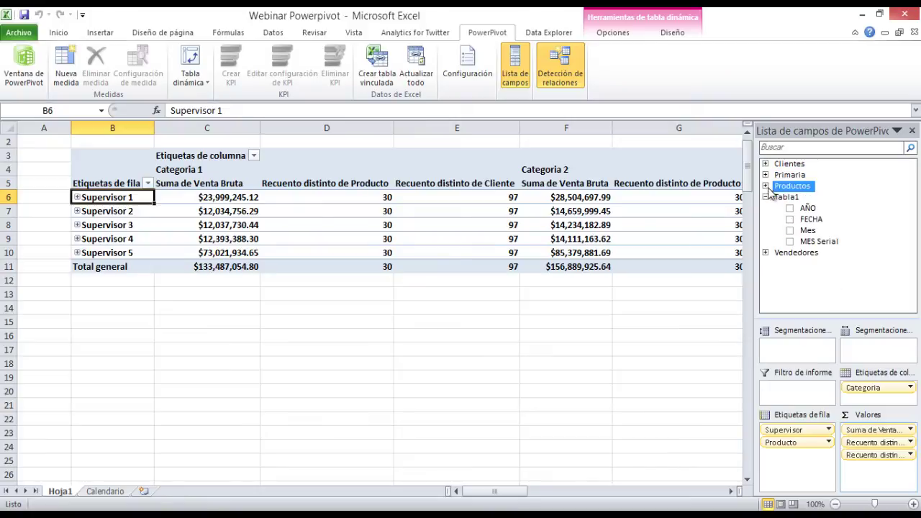
left_click(765, 197)
left_click(766, 197)
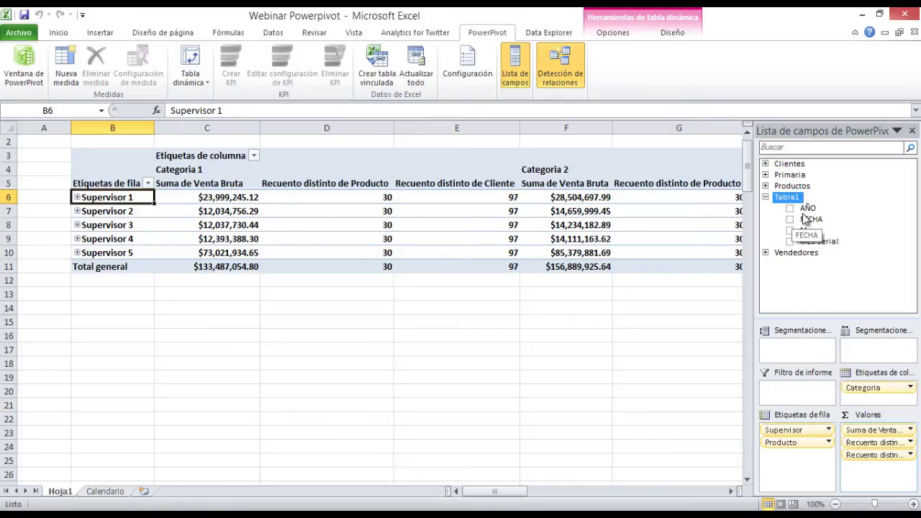
left_click(808, 209)
left_click_drag(808, 210, 799, 395)
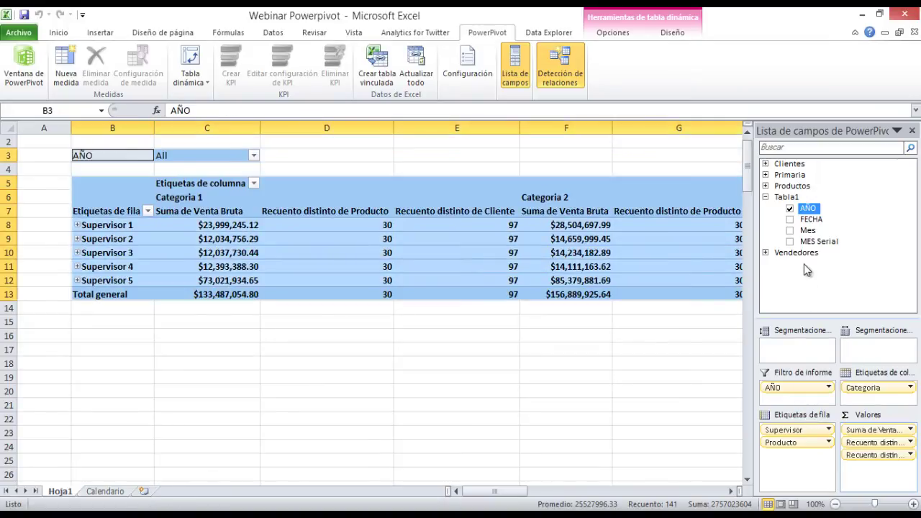
Step: Filter the pivot table's AÑO report filter to 2013
left_click(254, 155)
left_click(262, 187)
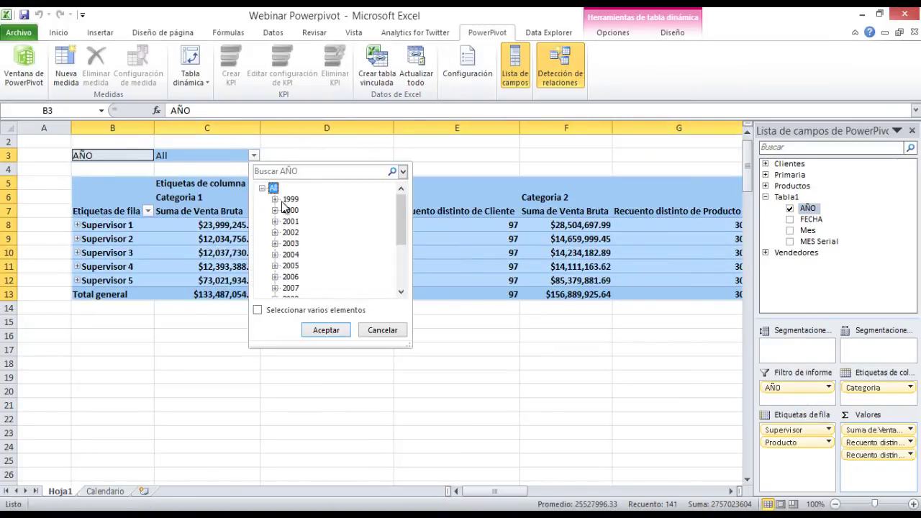
scroll(400, 277, "down", 1)
scroll(401, 279, "down", 2)
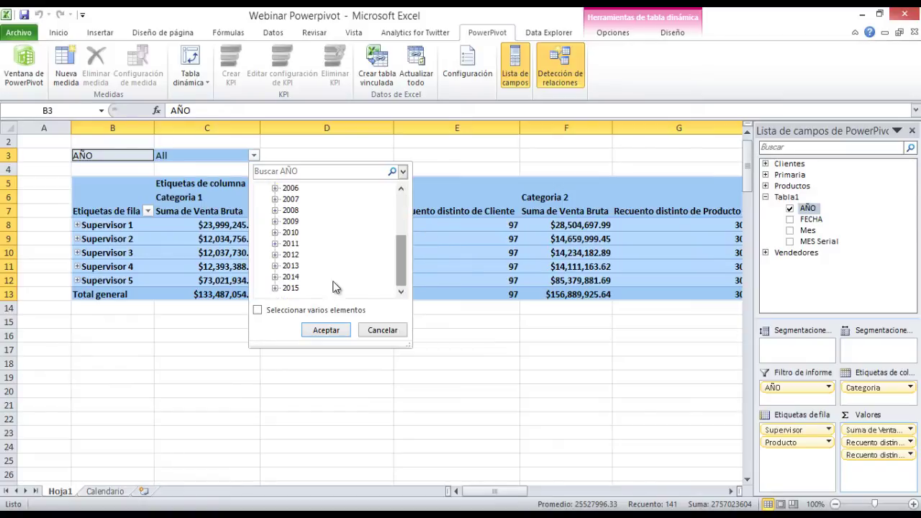
left_click(296, 257)
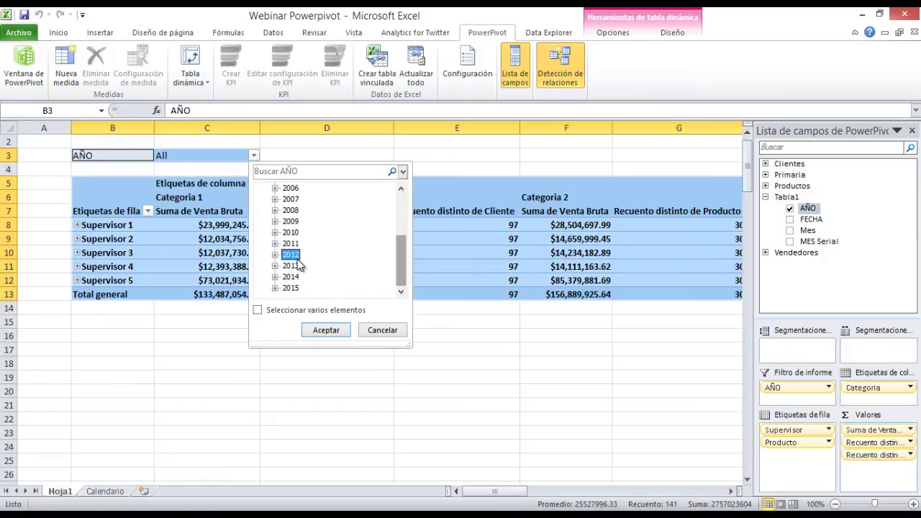
left_click(326, 331)
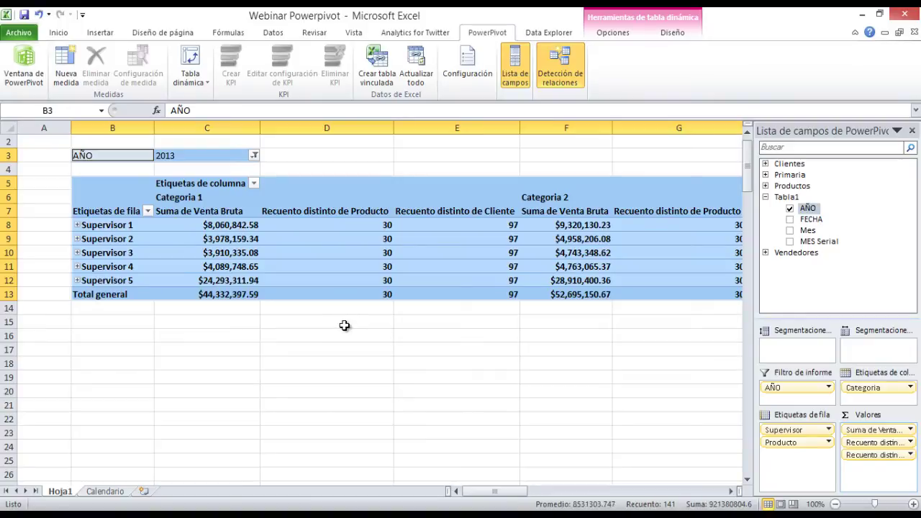
Step: Add the Mes field from Tabla1 as a vertical slicer and filter by 03 - Mar, ending on 02 - Feb
left_click(808, 232)
left_click_drag(808, 232, 768, 348)
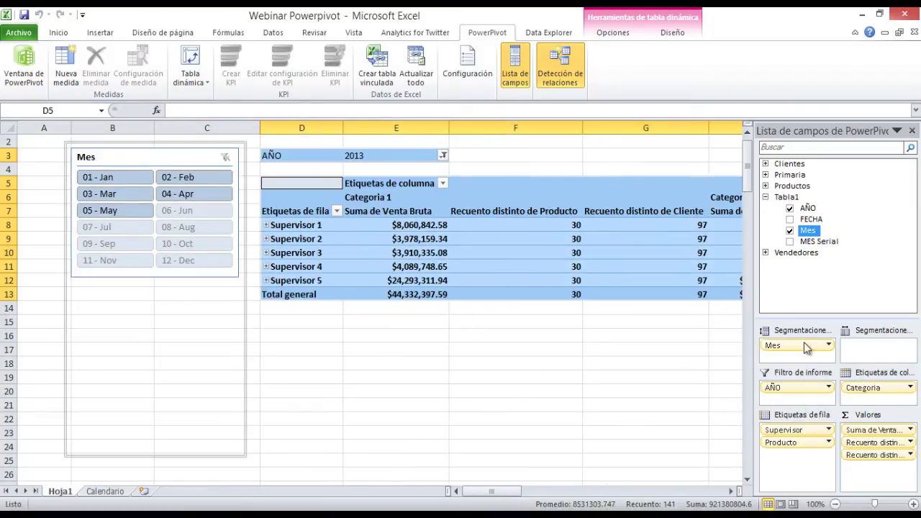
left_click(133, 193)
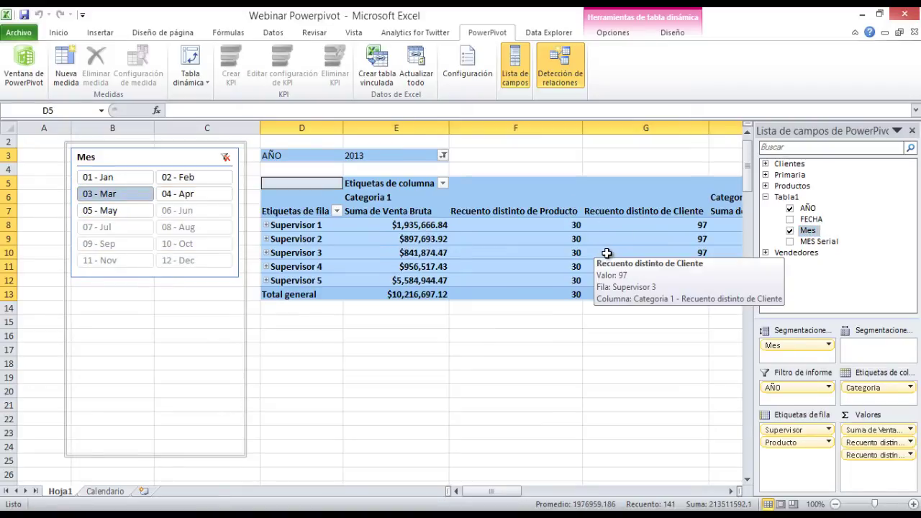
left_click(216, 180)
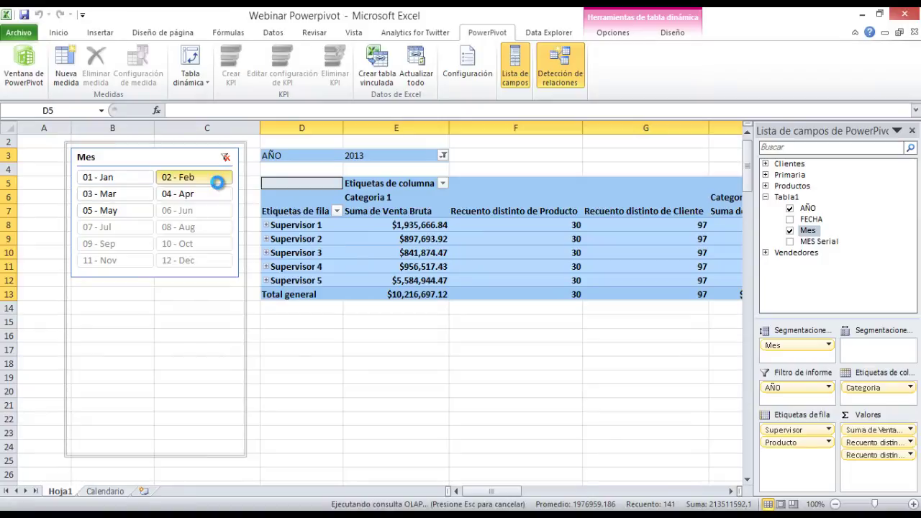
Step: Examine the distinct client counts per supervisor under Categoria 1, selecting Supervisor 4's count
left_click(701, 270)
left_click(703, 308)
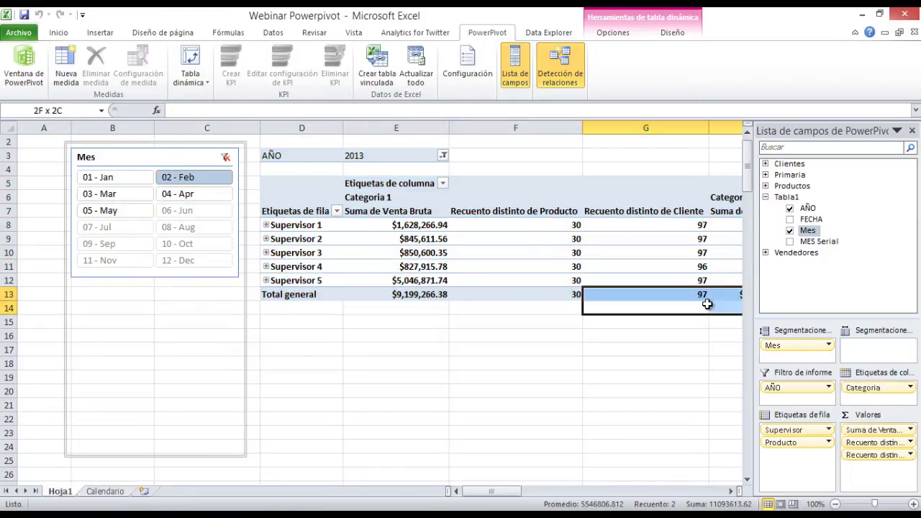
left_click(622, 264)
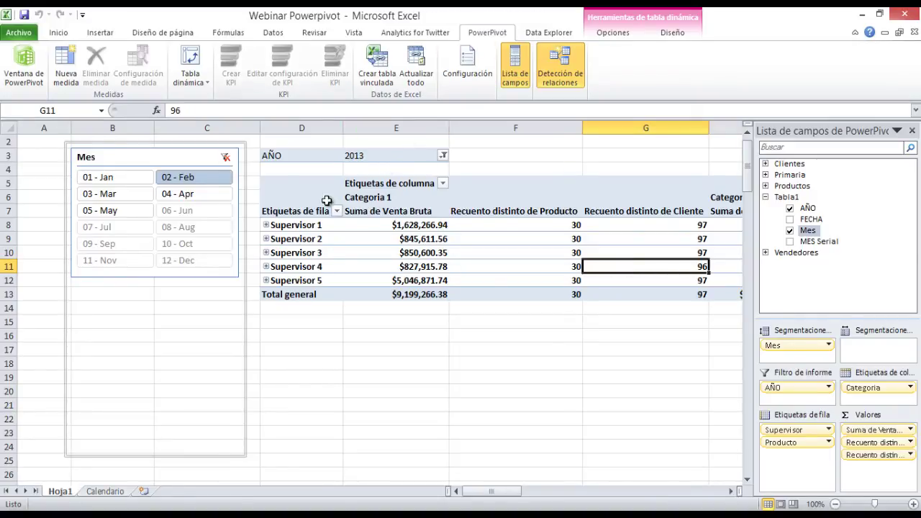
Step: In the PowerPivot window, mark Tabla1 as a date table with FECHA as its unique date column
left_click(42, 78)
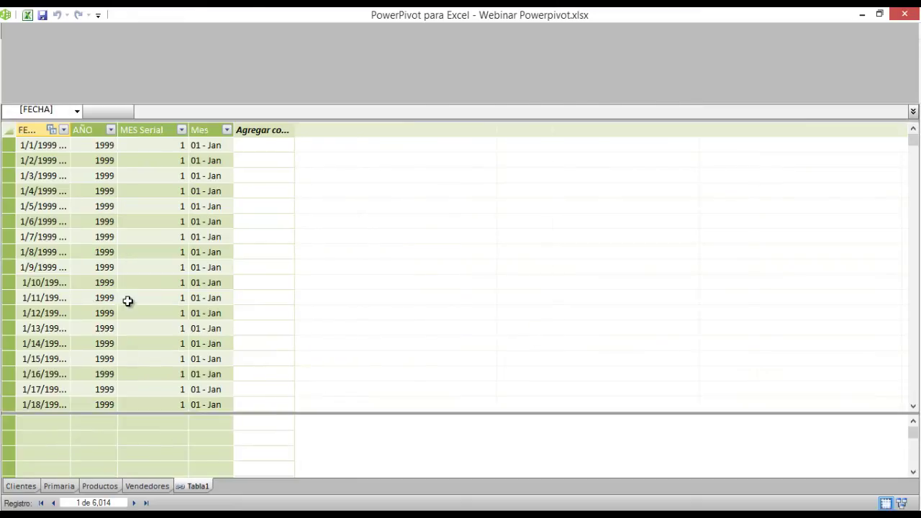
left_click(155, 221)
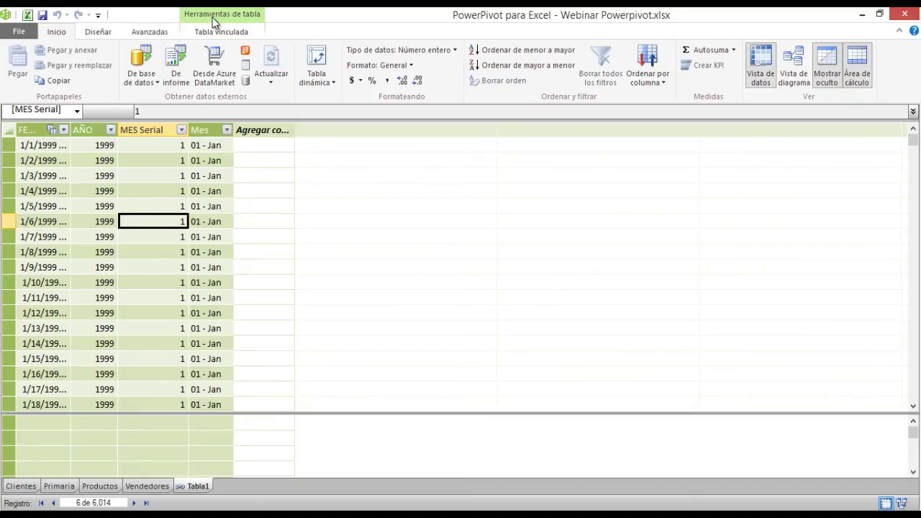
left_click(149, 31)
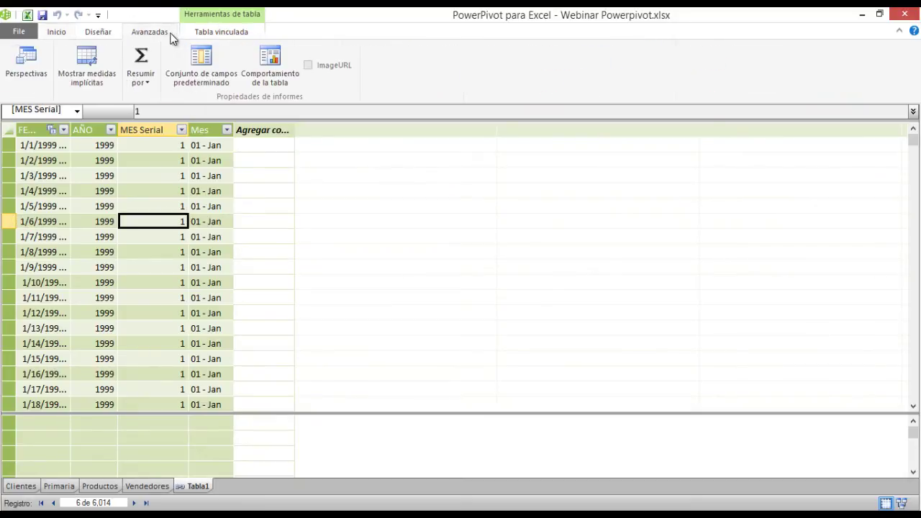
left_click(118, 29)
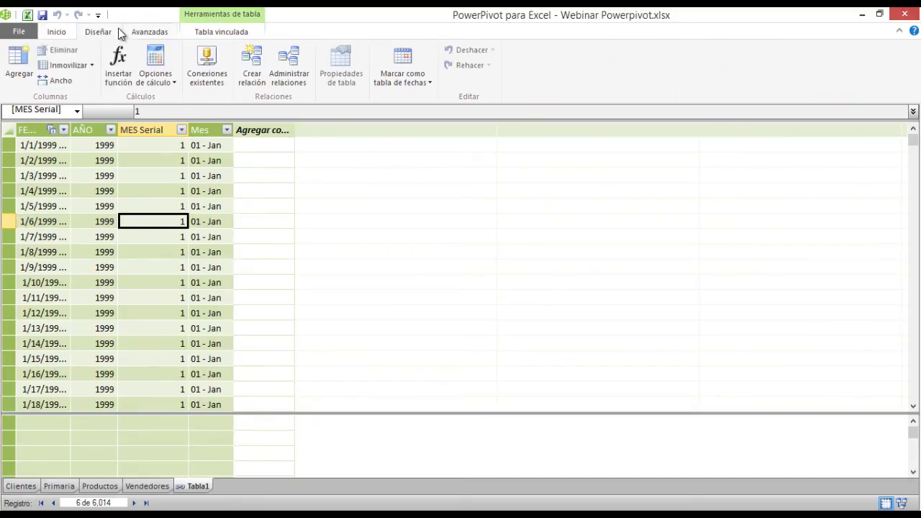
left_click(429, 83)
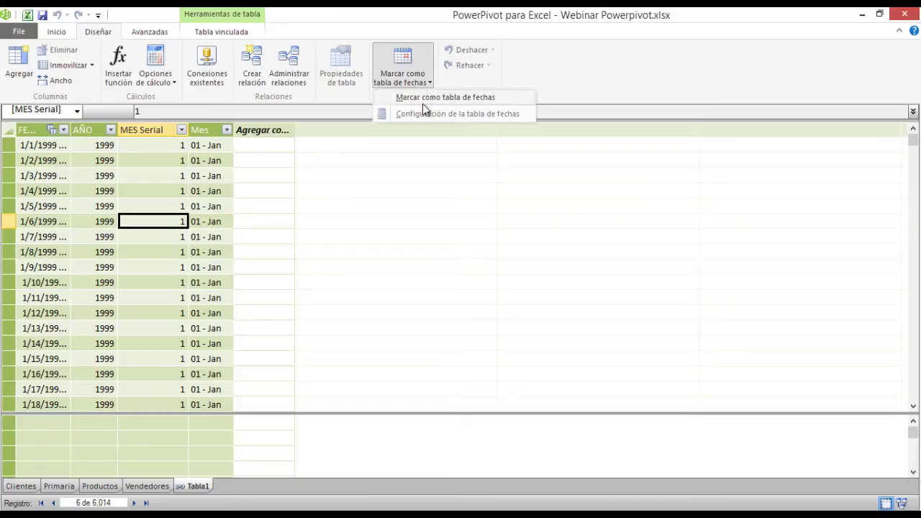
left_click(422, 98)
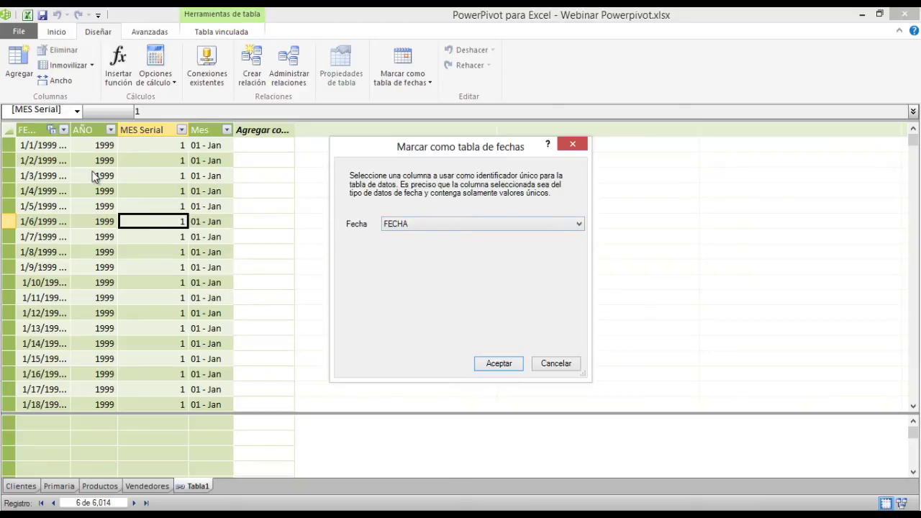
left_click(501, 362)
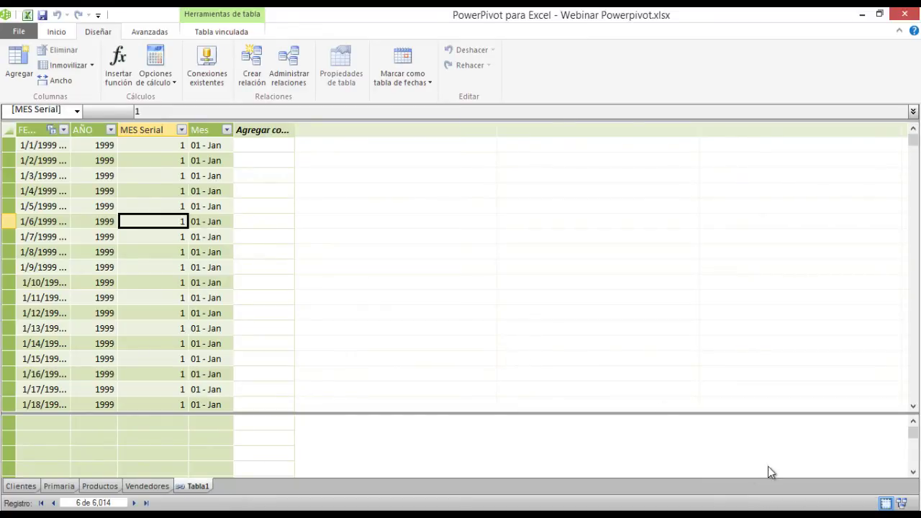
Step: Close the PowerPivot window, refresh the workbook's field list with the modified data, and select Supervisor 2's Categoria 1 sales value
left_click(899, 16)
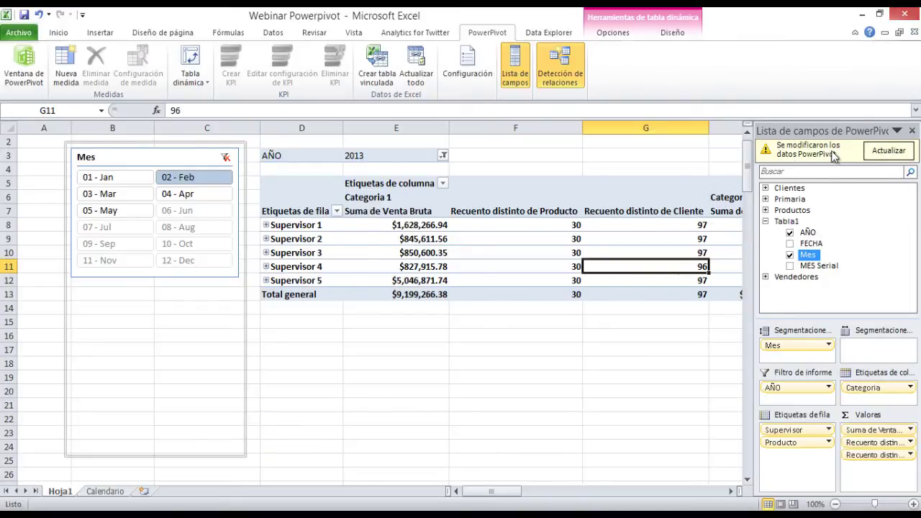
left_click(896, 153)
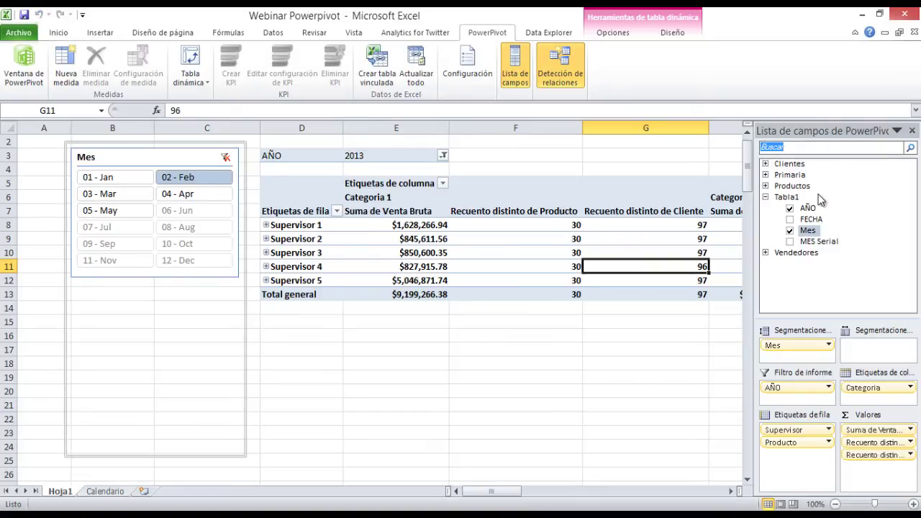
left_click(469, 241)
left_click(363, 244)
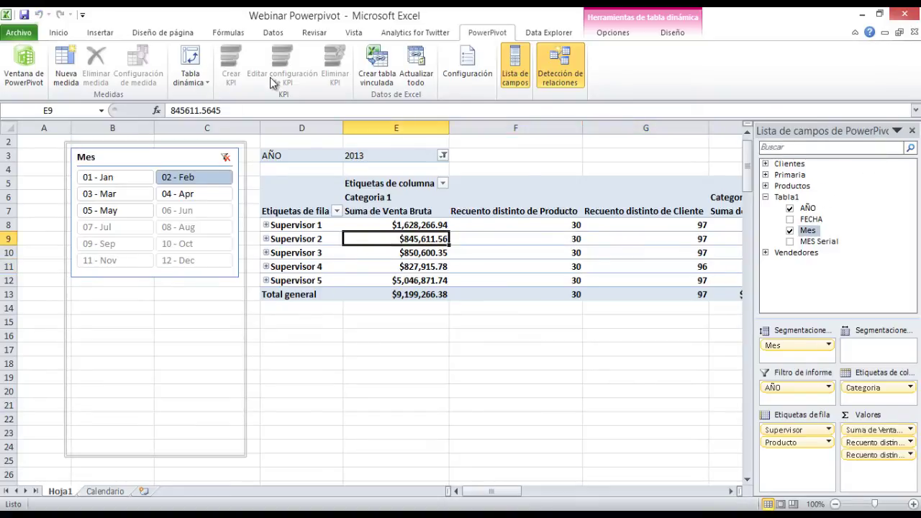
Step: Create a new measure in Tabla1 and name it YTD
left_click(74, 81)
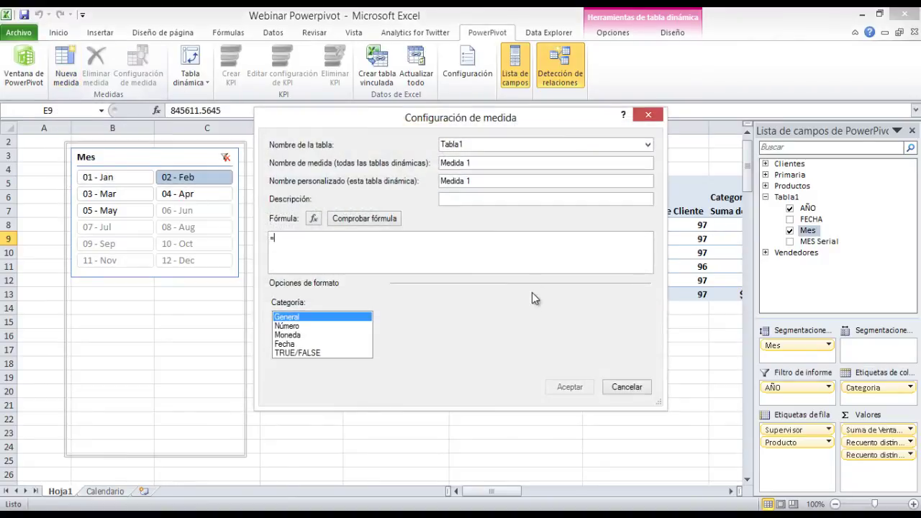
left_click_drag(473, 156, 382, 156)
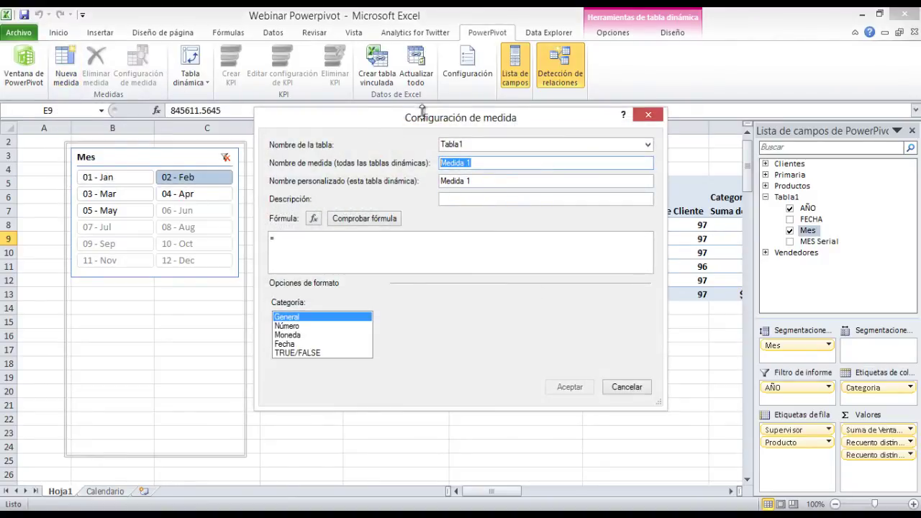
left_click_drag(423, 115, 526, 221)
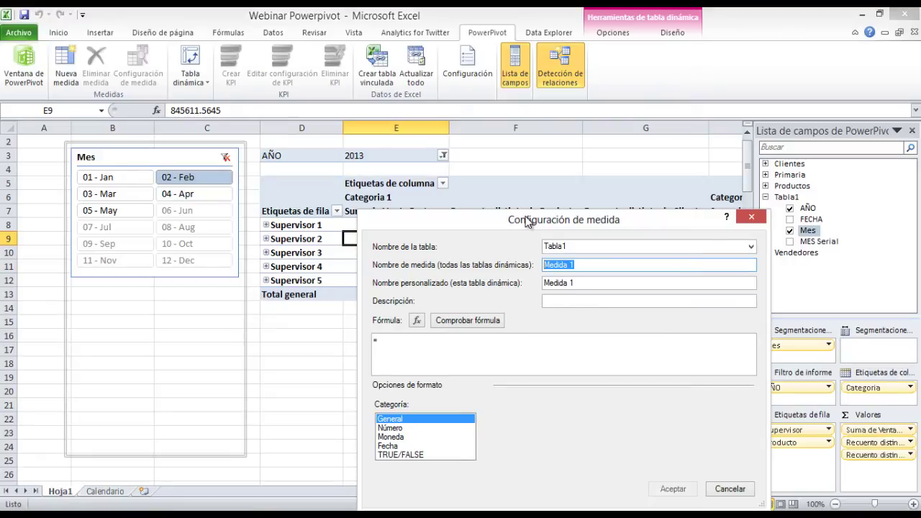
type("YTD")
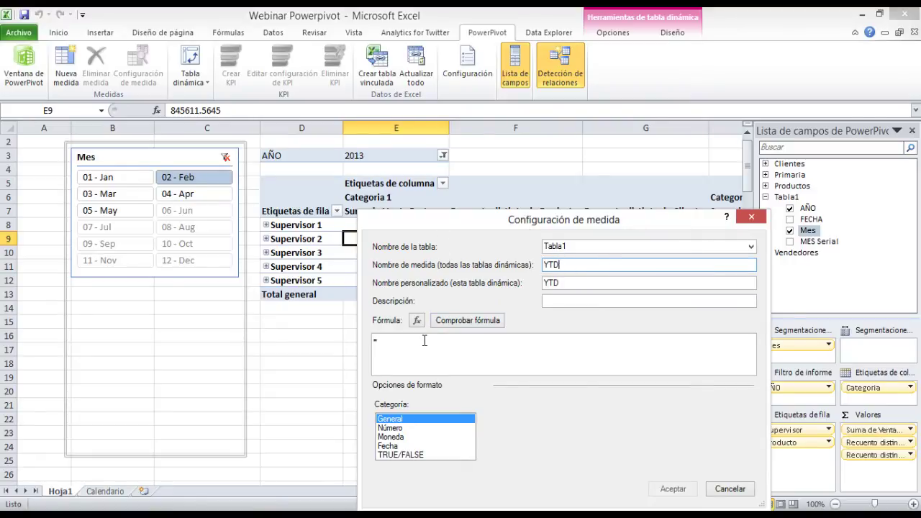
Step: Begin the YTD formula with TOTALYTD, using SUM( Primaria[Venta Bruta]) as its expression argument
left_click(432, 352)
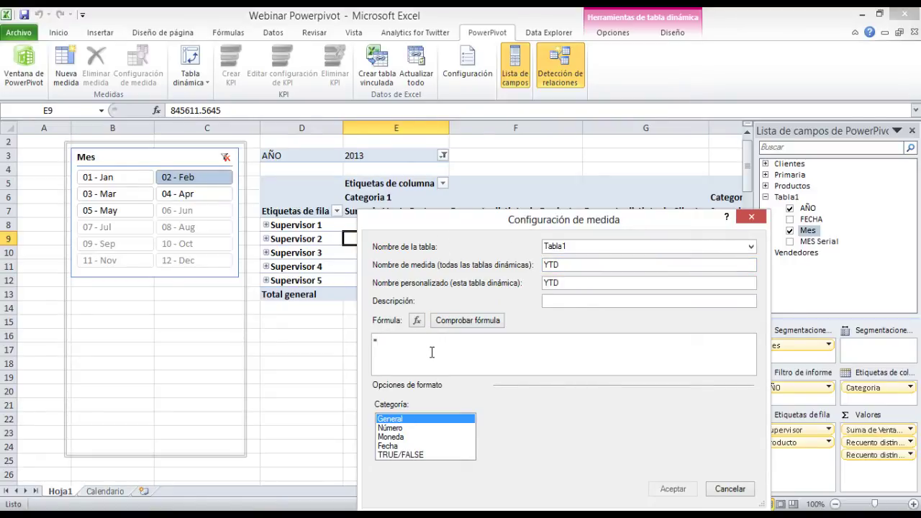
type("TOTAL")
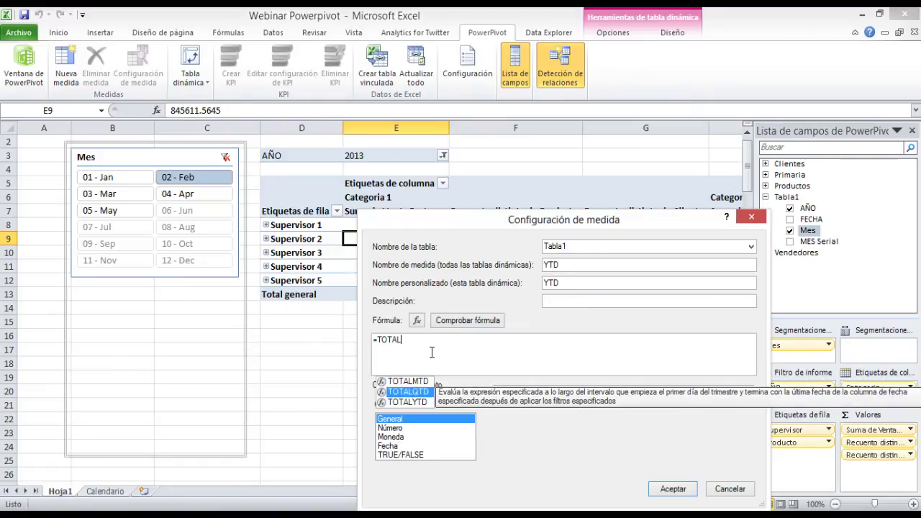
key("Down")
key("Tab")
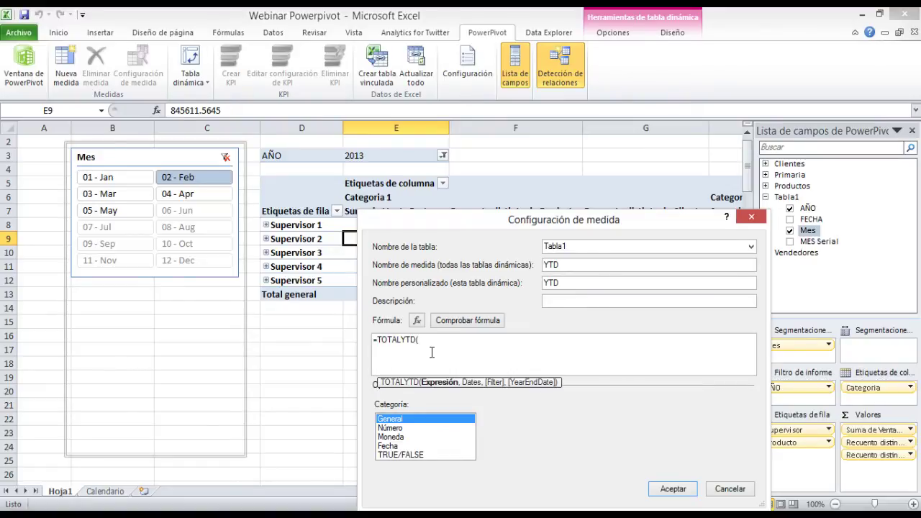
type("SUM(")
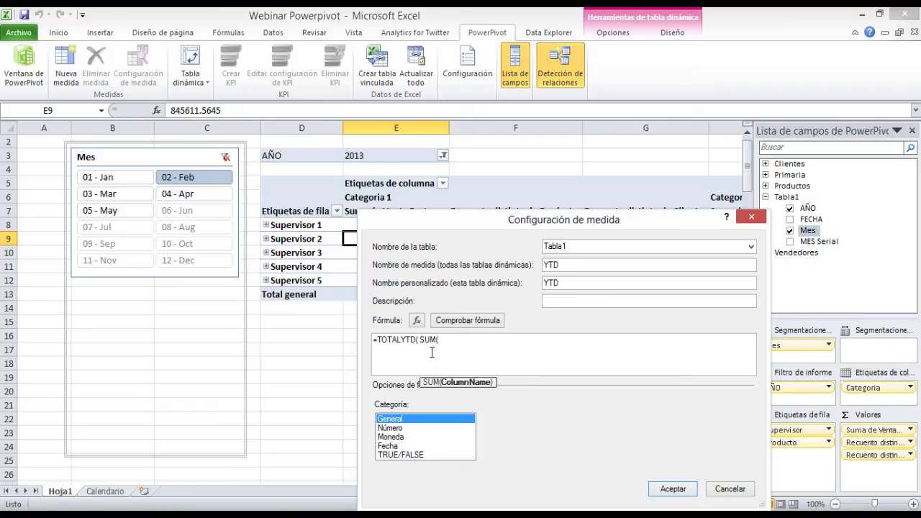
type(" PRIMAR")
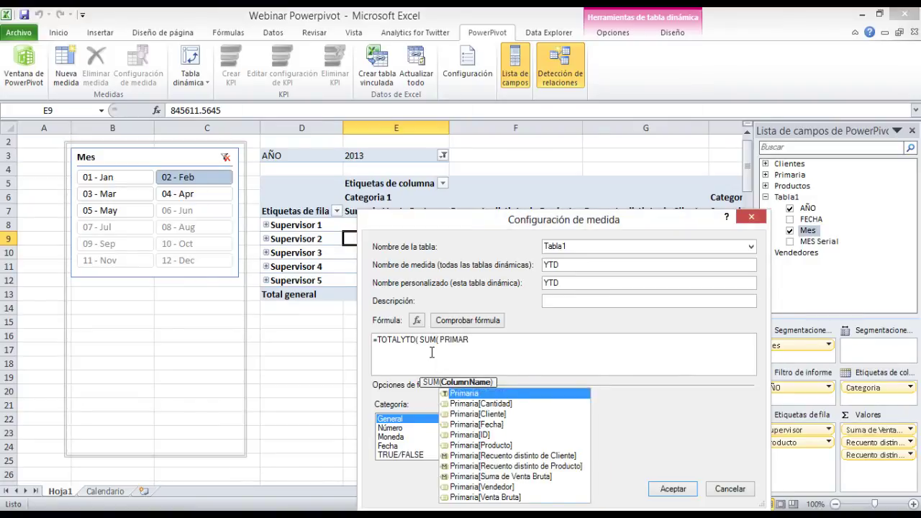
key("Down")
key("Down")
key("Down")
key("Down")
key("Down")
key("Down")
key("Down")
key("Down")
key("Down")
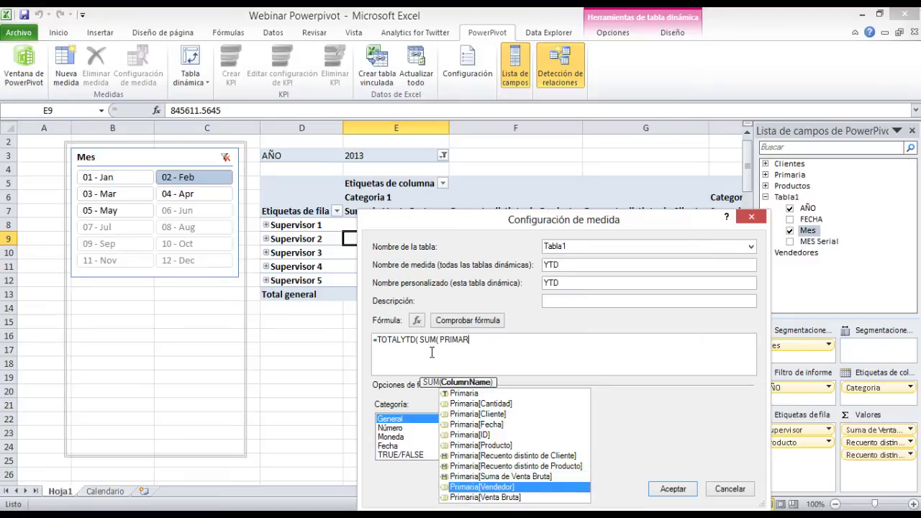
key("Down")
key("Tab")
type(") ,")
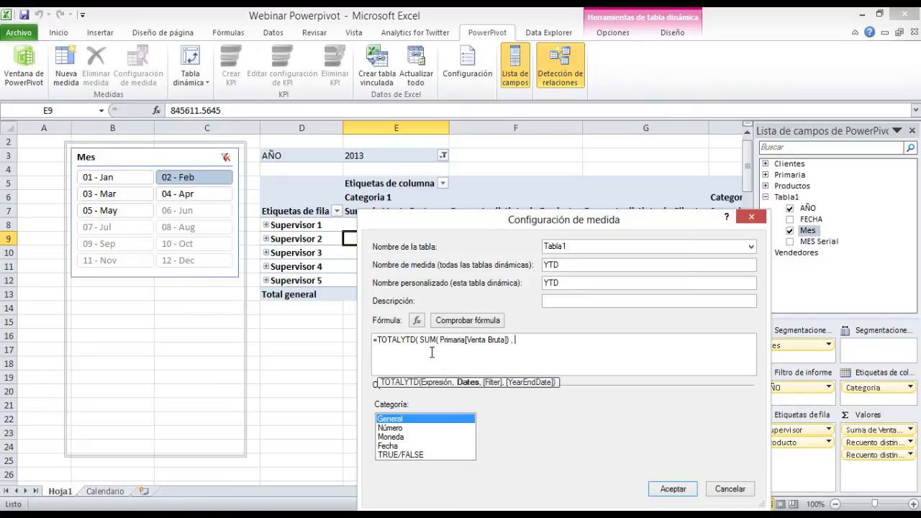
Step: Complete the TOTALYTD formula with Tabla1[FECHA] as its dates argument and close the parenthesis
type("TABLE")
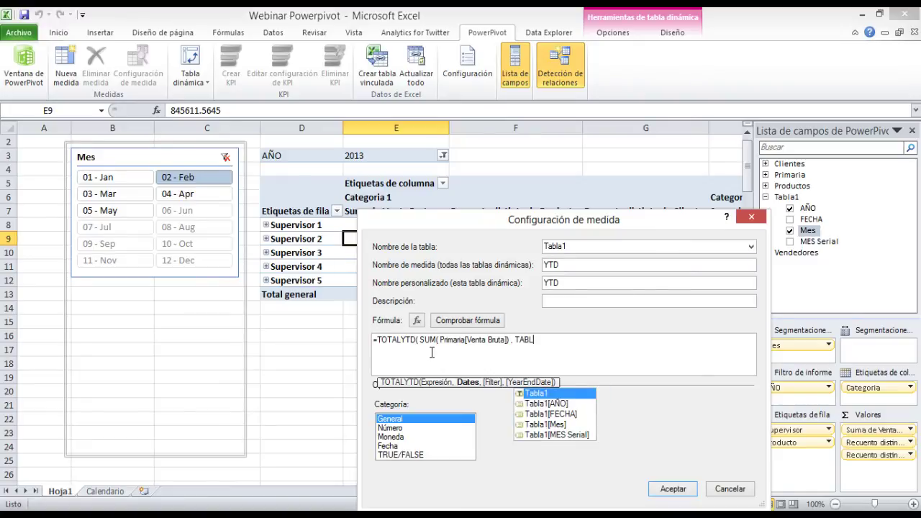
key("BackSpace")
key("Down")
key("Down")
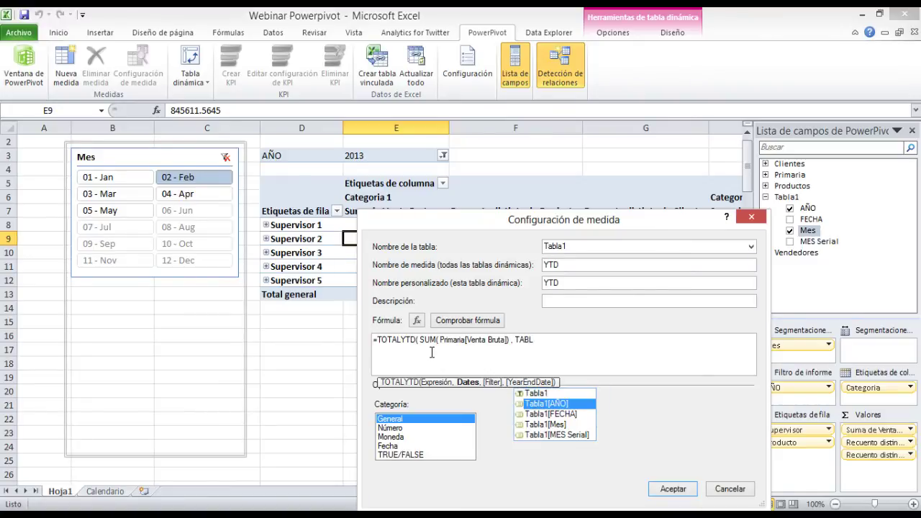
key("Tab")
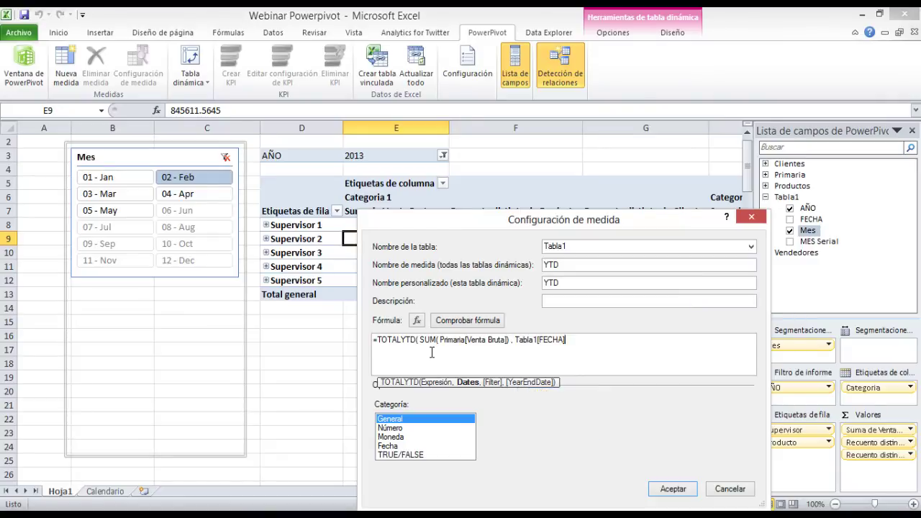
type(")")
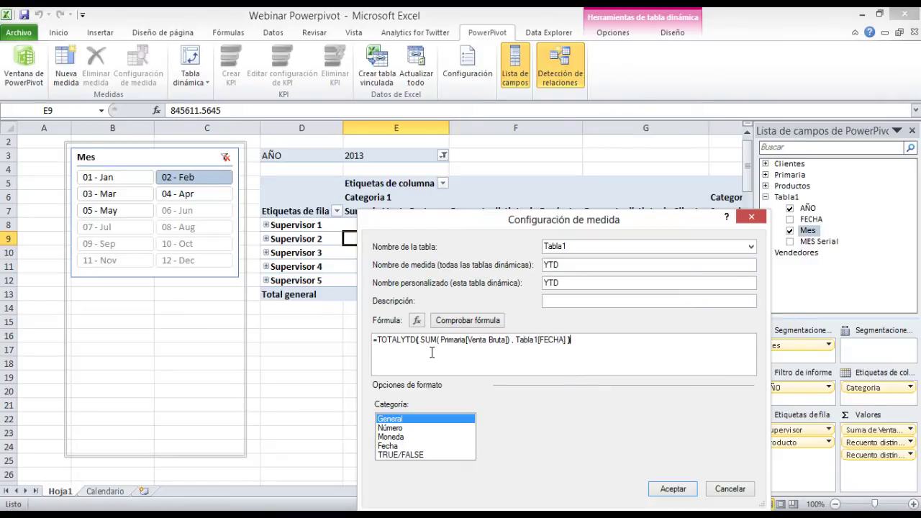
Step: Check the YTD formula for errors and accept the measure into the pivot table
left_click(470, 326)
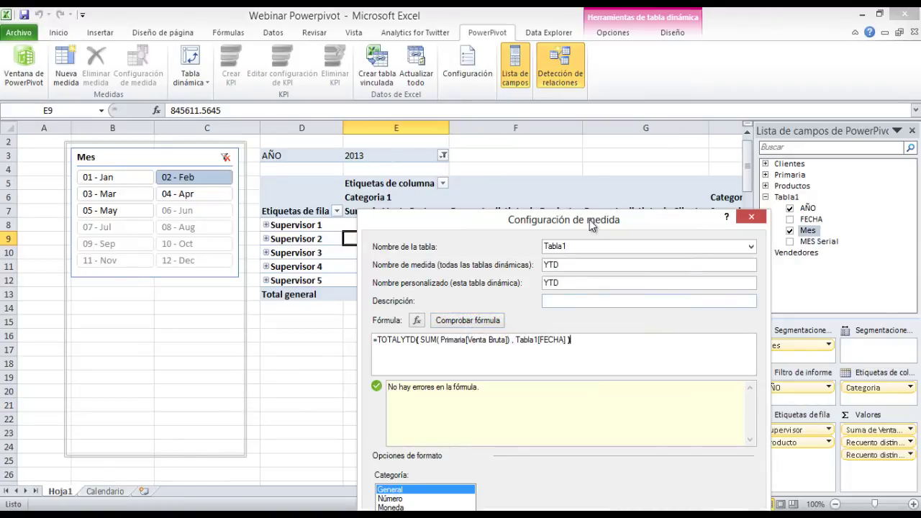
left_click_drag(588, 219, 586, 158)
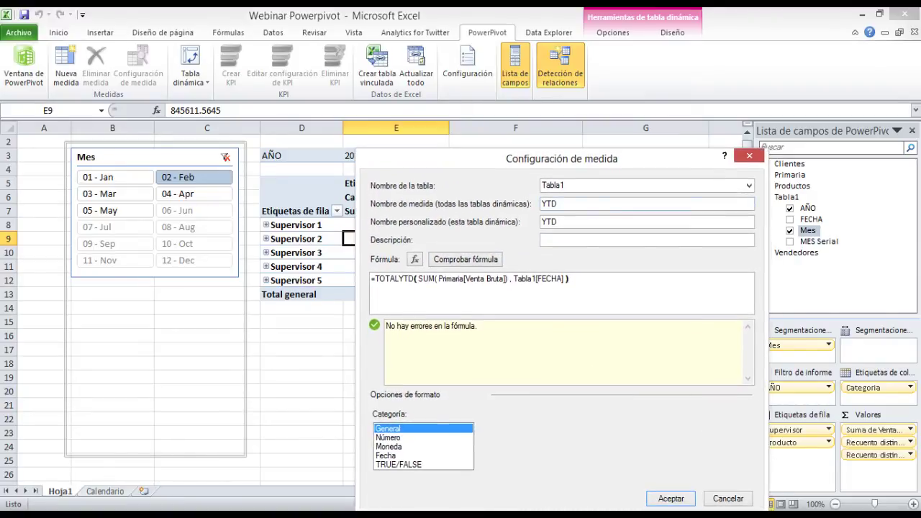
left_click(669, 499)
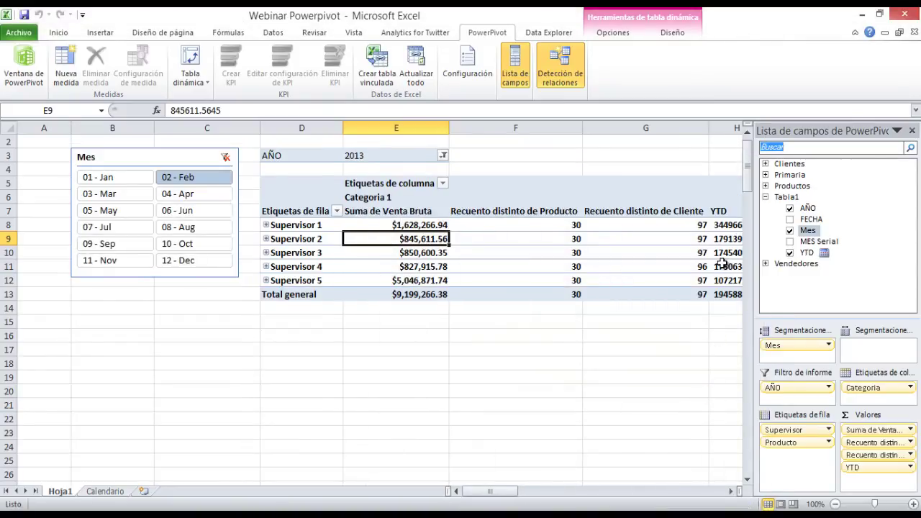
Step: Edit the YTD measure's settings to format it as Moneda with the $ symbol and 2 decimal places
left_click(722, 265)
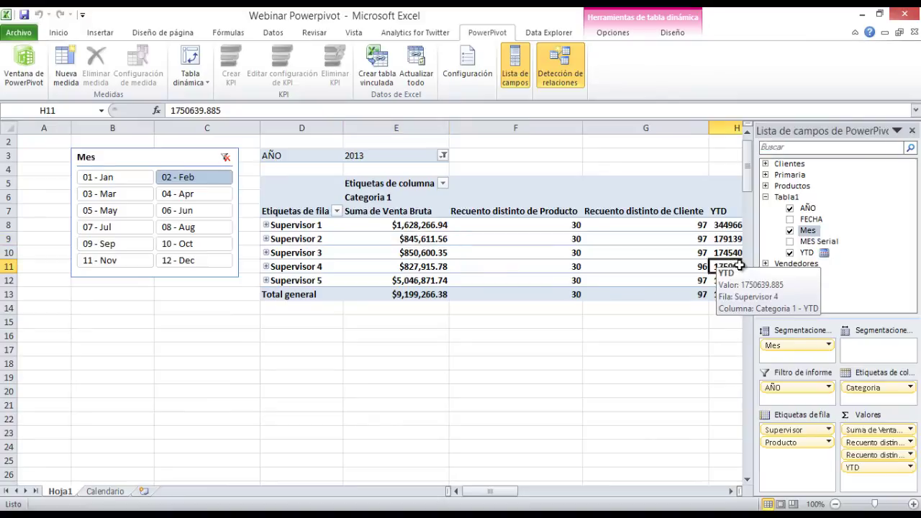
left_click(907, 463)
left_click(820, 455)
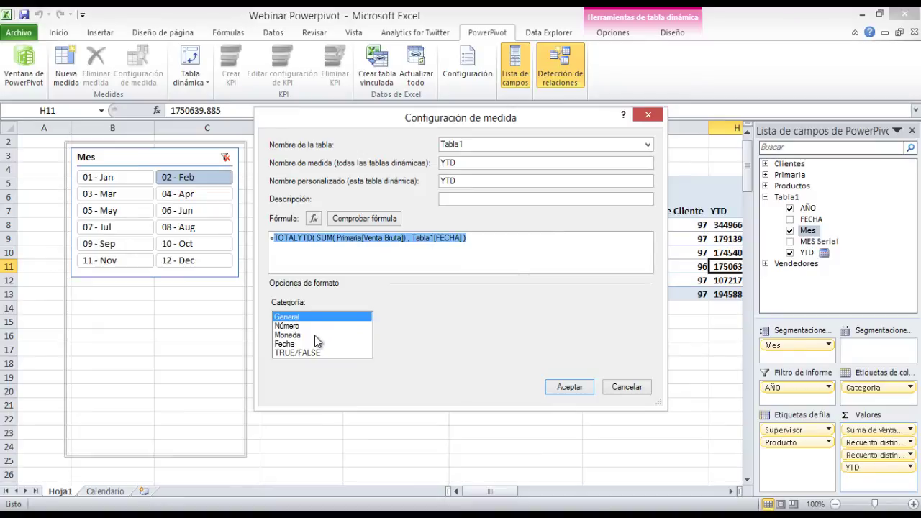
left_click(315, 335)
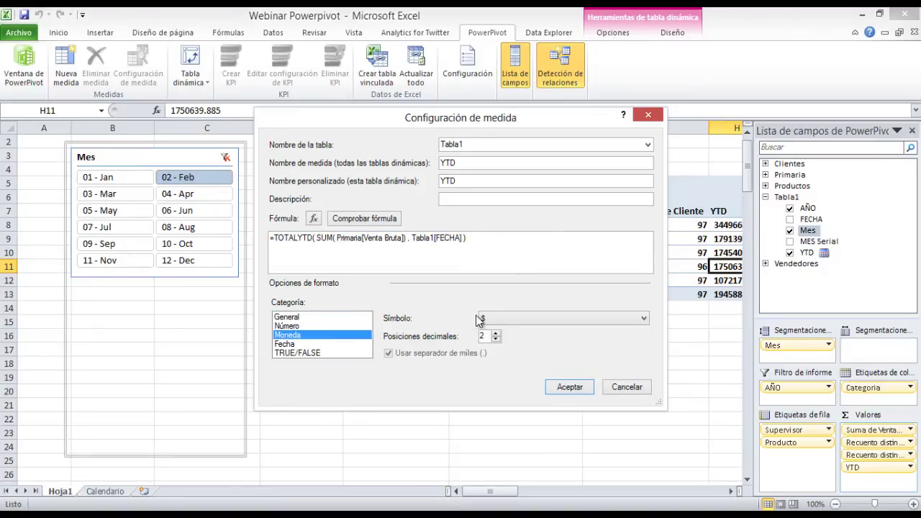
left_click(569, 387)
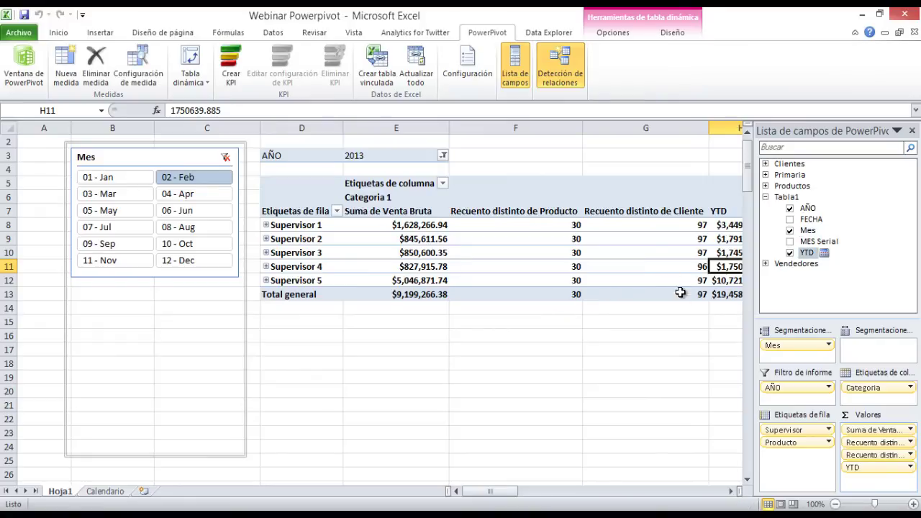
Step: Remove the distinct product count from the pivot table's values
key("Right")
key("Left")
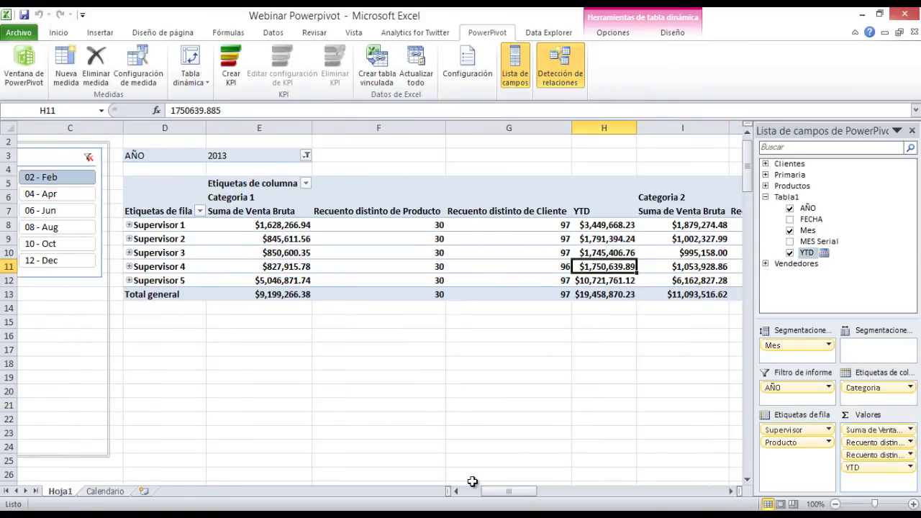
left_click_drag(867, 444, 857, 298)
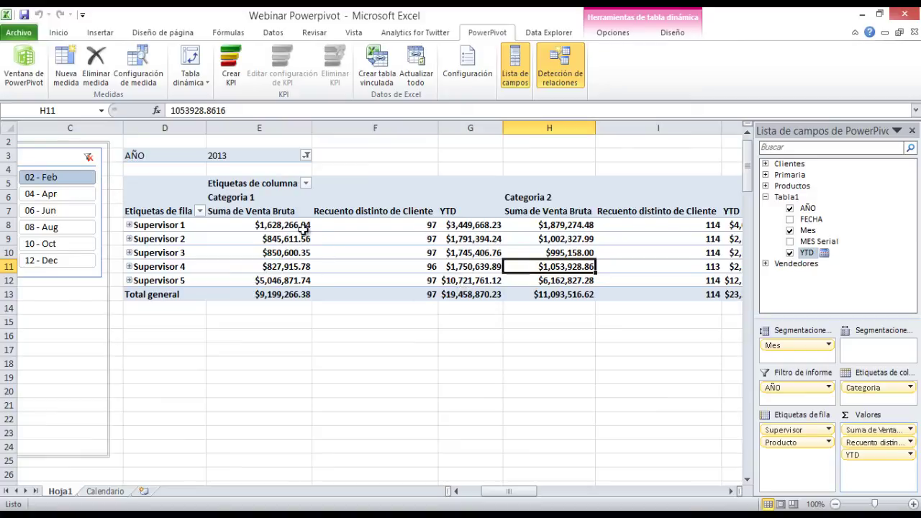
Step: Rename the distinct client count header in cell F7 to DC
left_click(364, 212)
type("d")
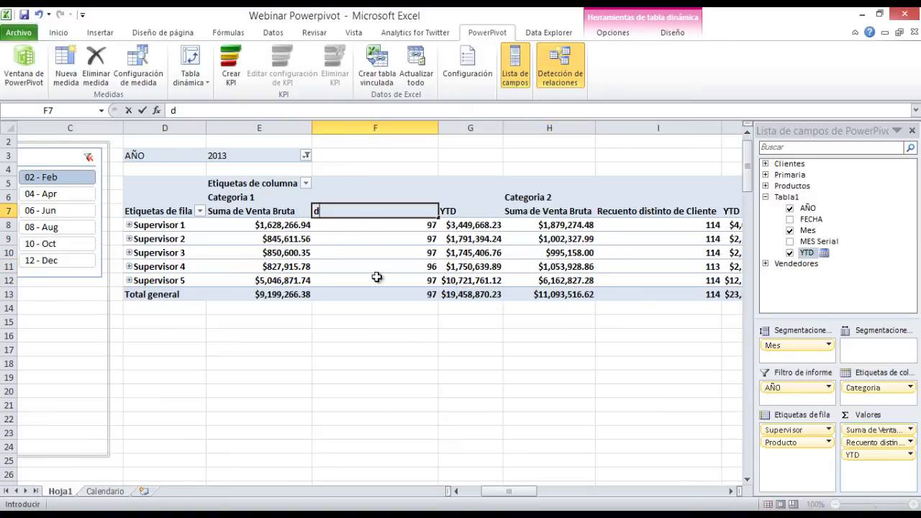
key("Return")
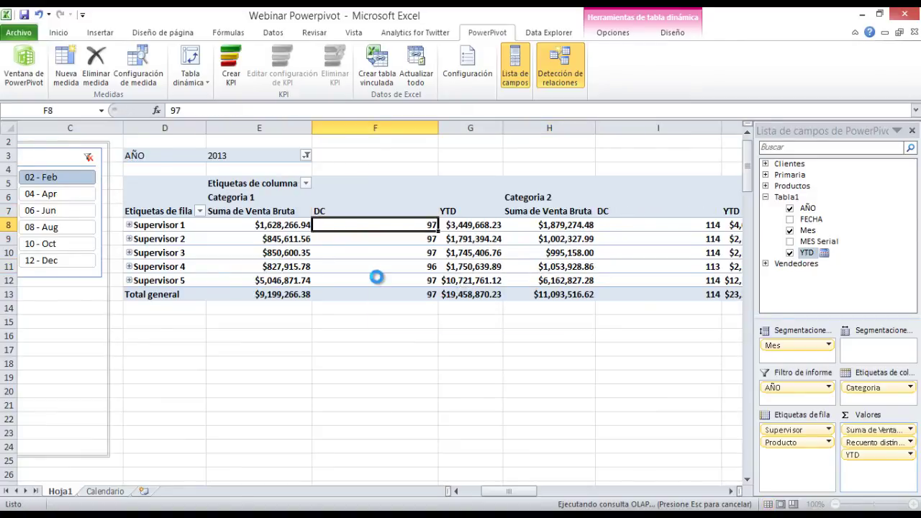
Step: Compare the YTD values by filtering the Mes slicer to 03 - Mar and returning it to 02 - Feb
key("Left")
key("Left")
key("Left")
key("Left")
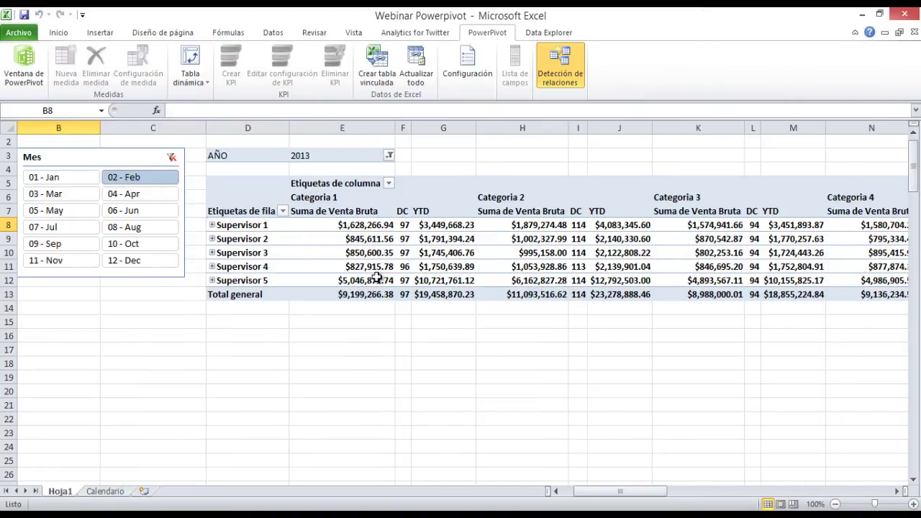
left_click(86, 195)
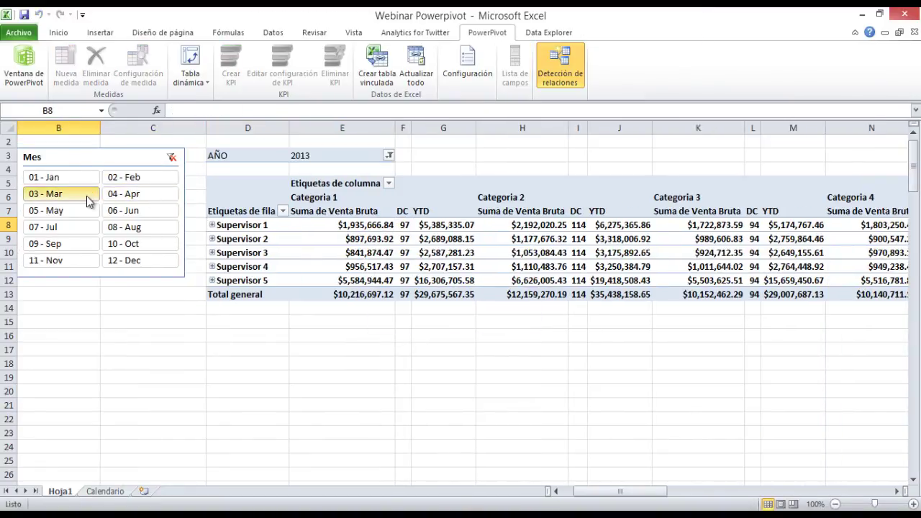
left_click(115, 180)
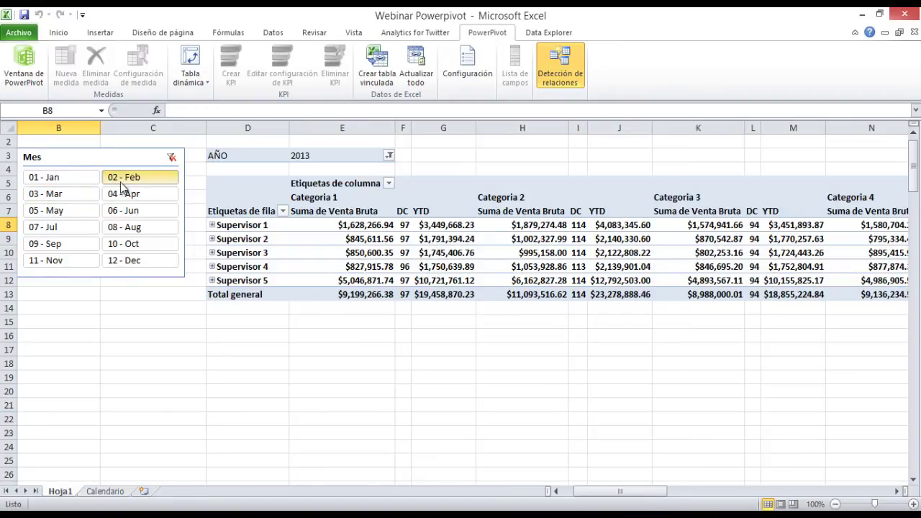
Step: Copy Supervisor 1's Categoria 1 YTD value for February and paste it as a plain value into cell E19
left_click(429, 224)
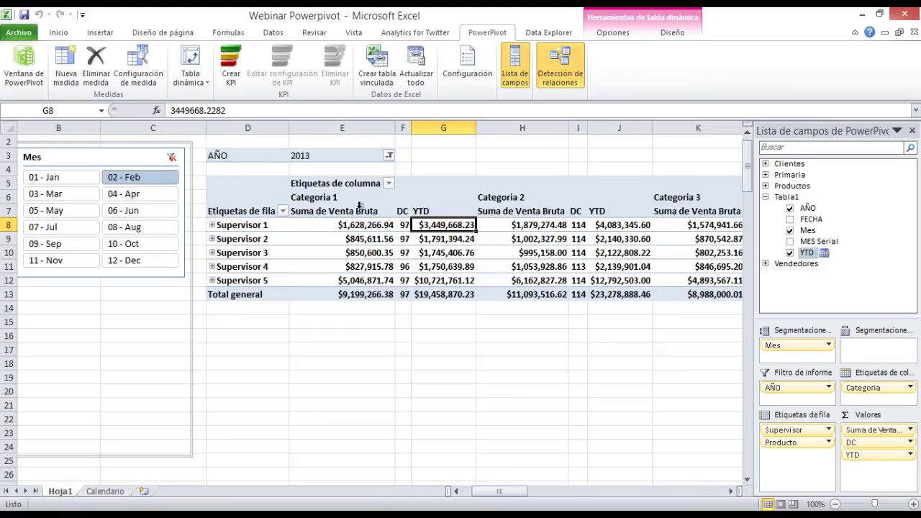
key("ctrl+c")
right_click(323, 375)
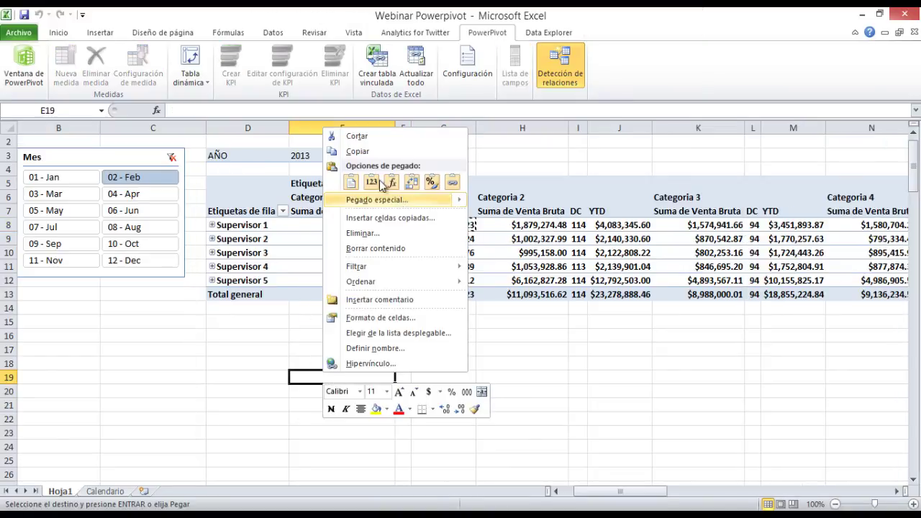
left_click(380, 183)
Step: Filter the Mes slicer to 03 - Mar and select Supervisor 1's Categoria 1 sales together with E19 to check their sum
left_click(83, 194)
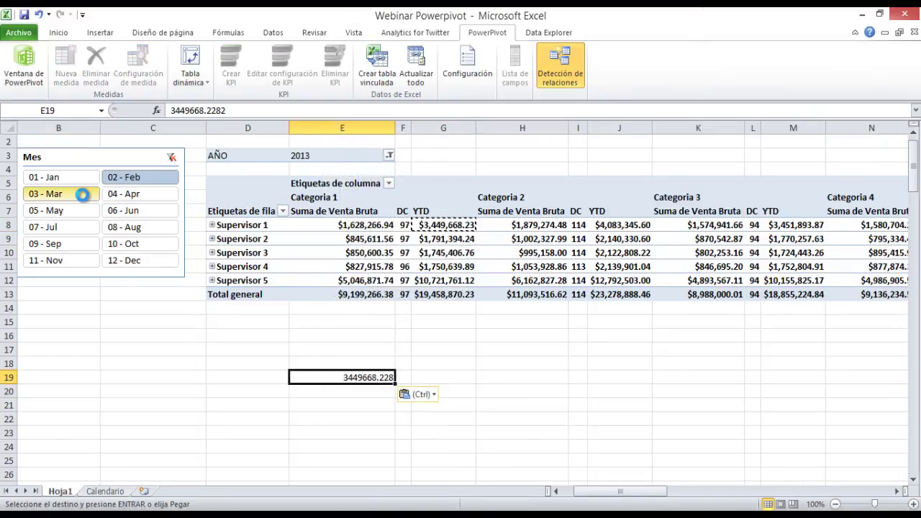
left_click(365, 226)
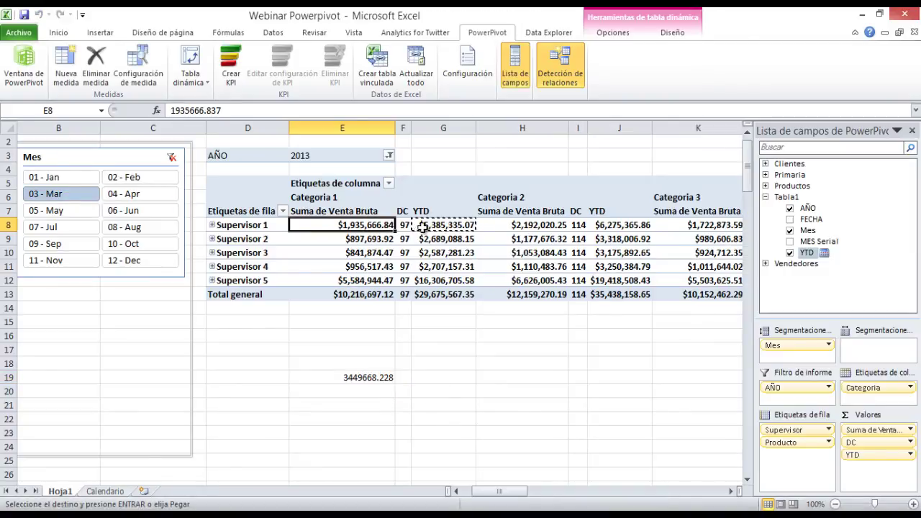
left_click(373, 380, "ctrl")
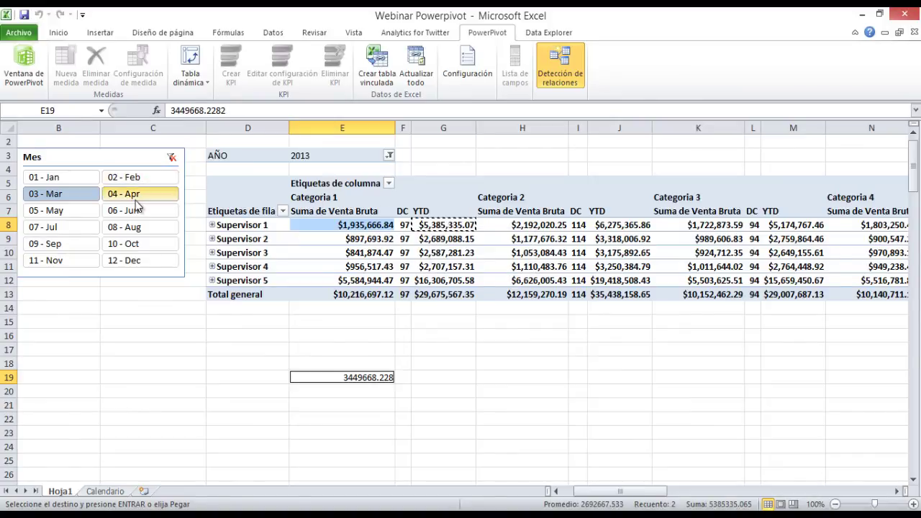
Step: Replace E19 with the plain value of Supervisor 1's Categoria 1 YTD for March
left_click(437, 224)
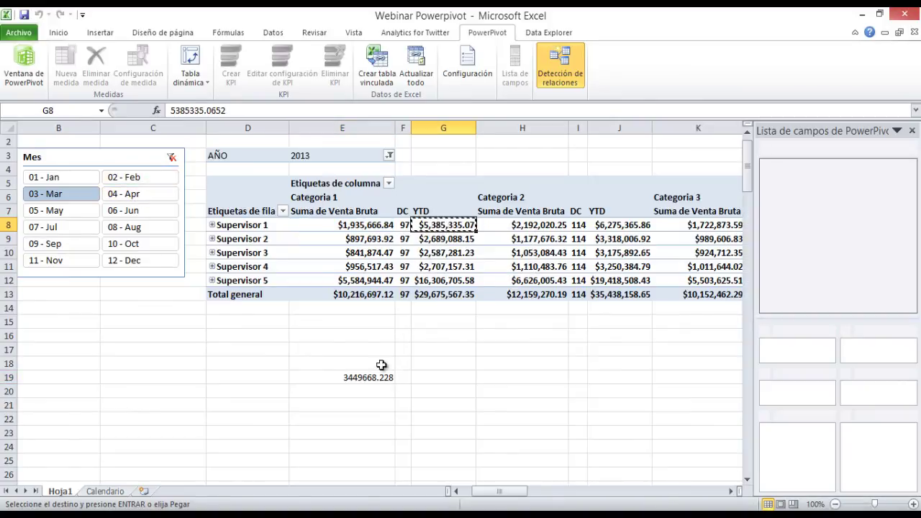
left_click(366, 376)
right_click(368, 377)
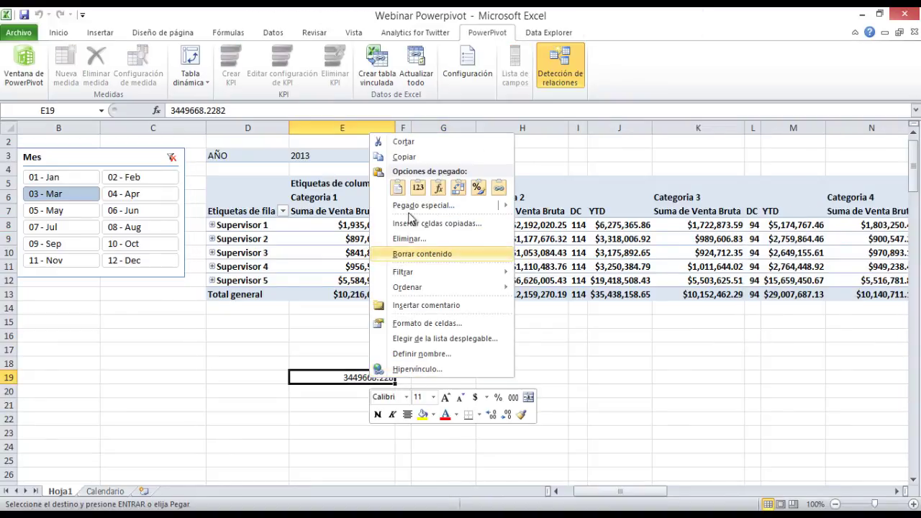
left_click(418, 187)
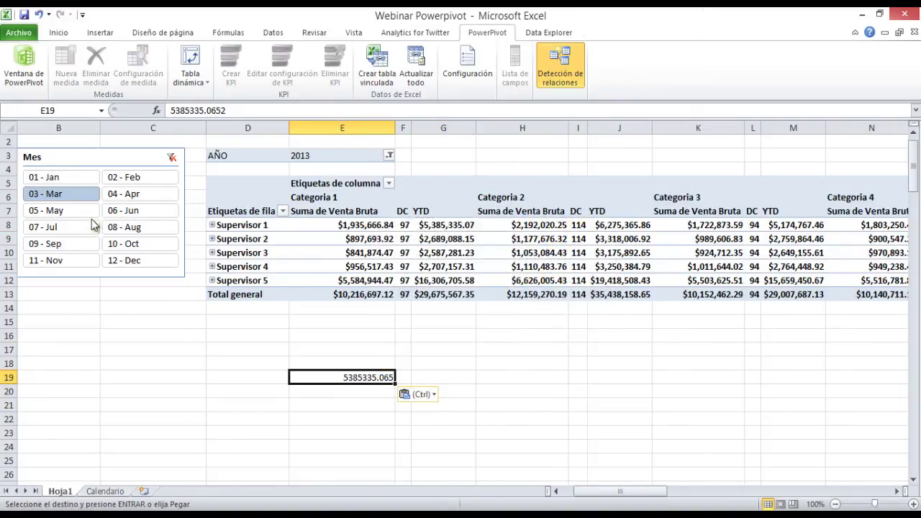
Step: Filter the Mes slicer to 04 - Apr and select Supervisor 1's Categoria 1 sales together with E19 to check their sum
left_click(141, 200)
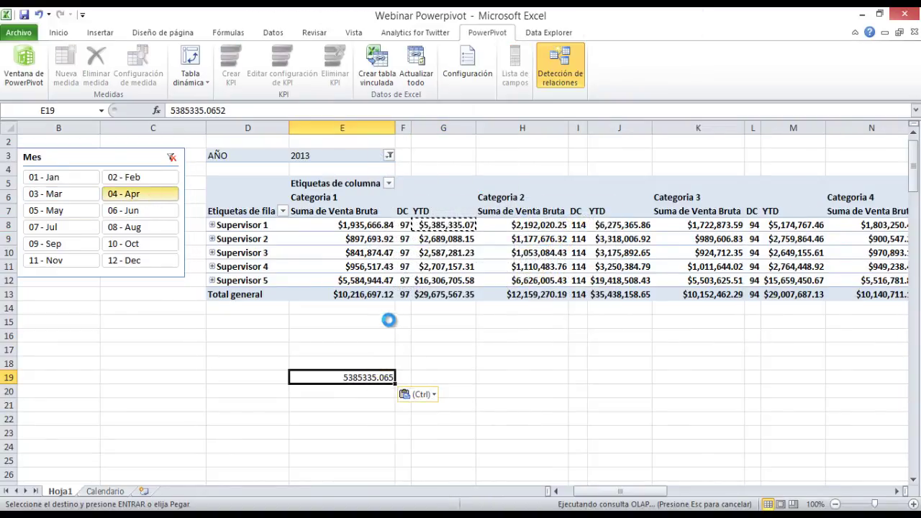
left_click(364, 223)
left_click(361, 376, "ctrl")
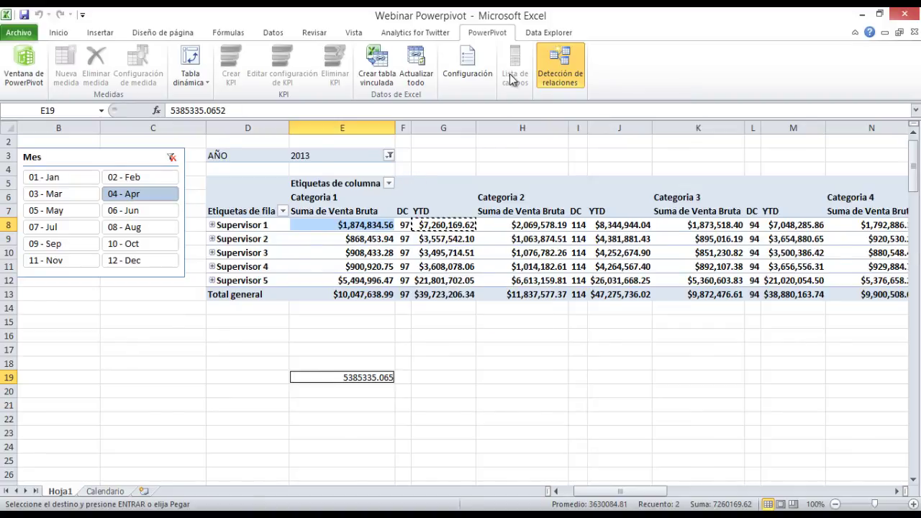
Step: Open the PowerPivot window and examine the MES Serial and Mes columns of the date table Tabla1
left_click(23, 70)
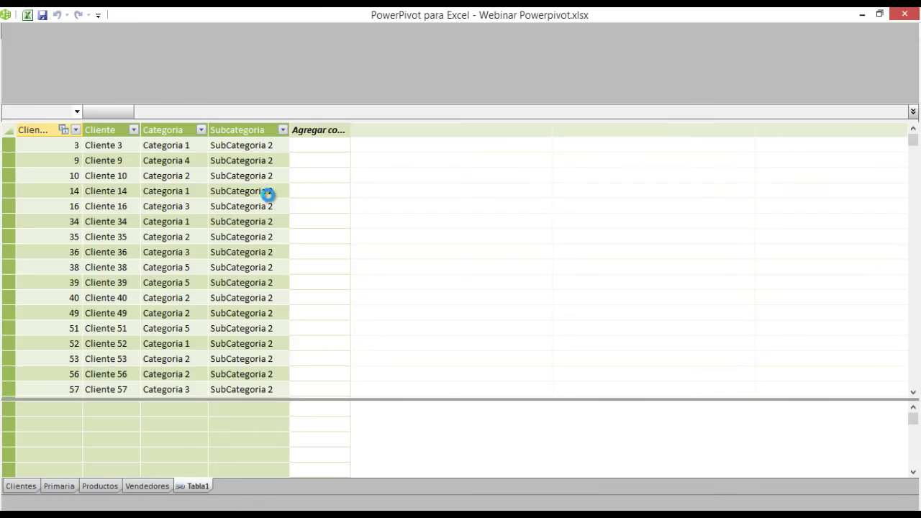
left_click(165, 205)
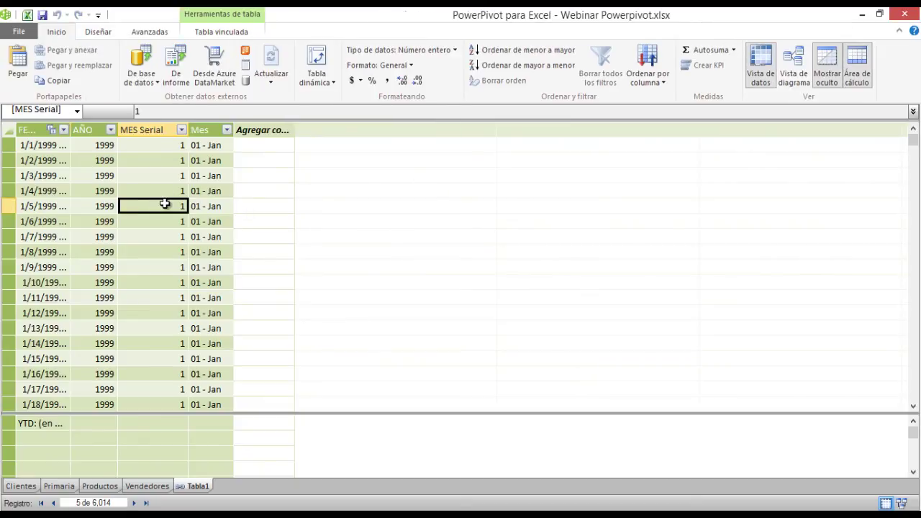
left_click(157, 219)
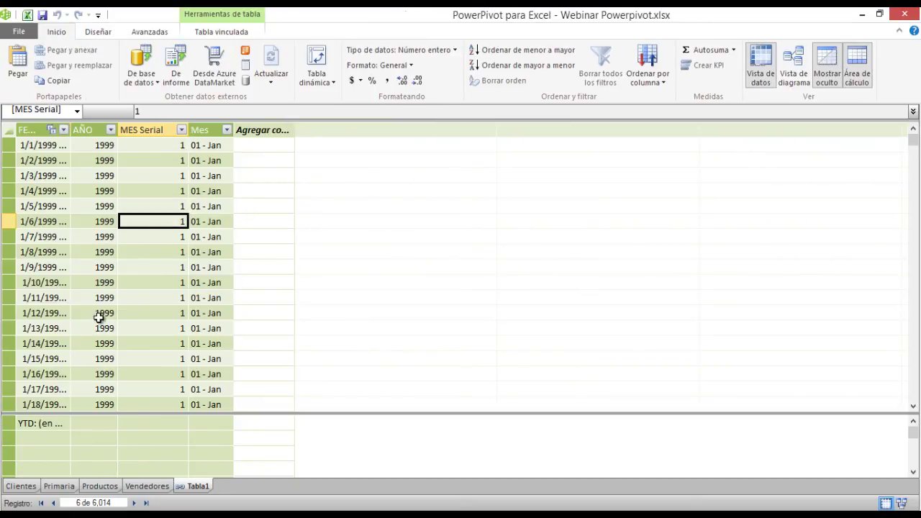
left_click(148, 326)
left_click(207, 282)
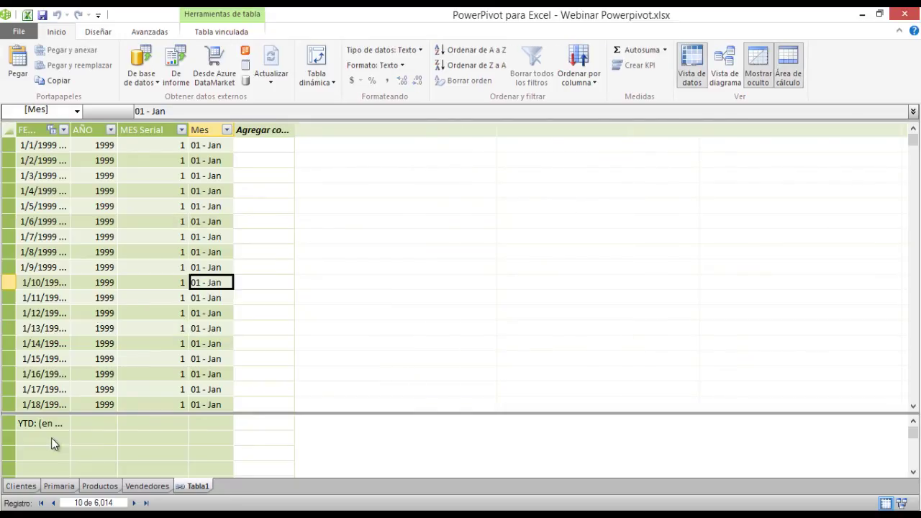
Step: Show the Primaria table and widen its Fecha column so more of each date is readable
left_click(75, 489)
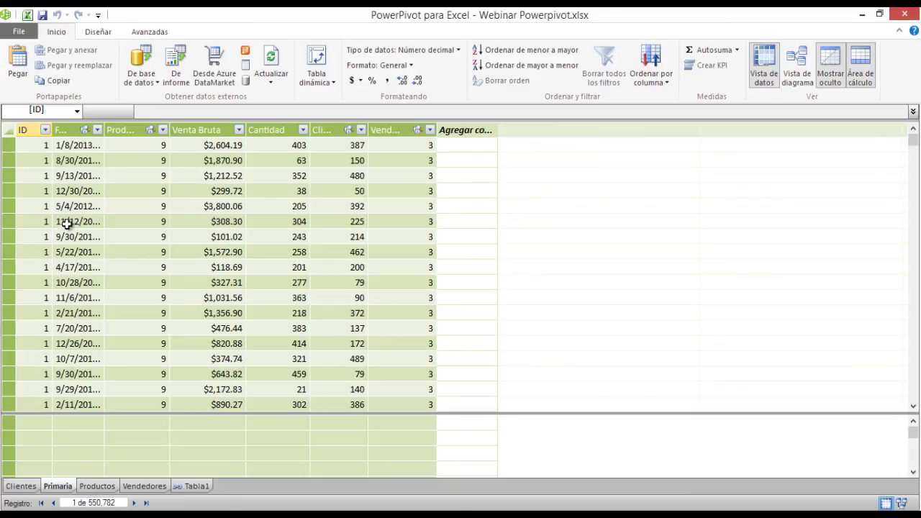
left_click_drag(106, 131, 139, 149)
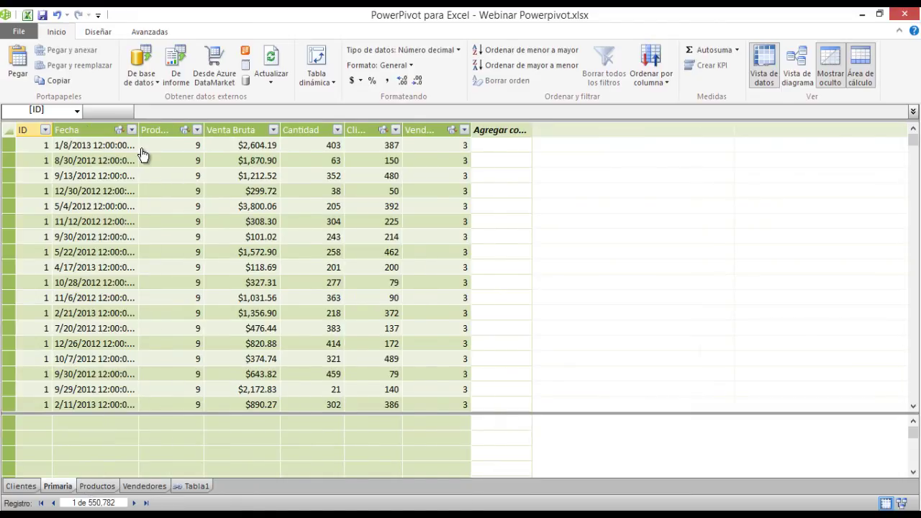